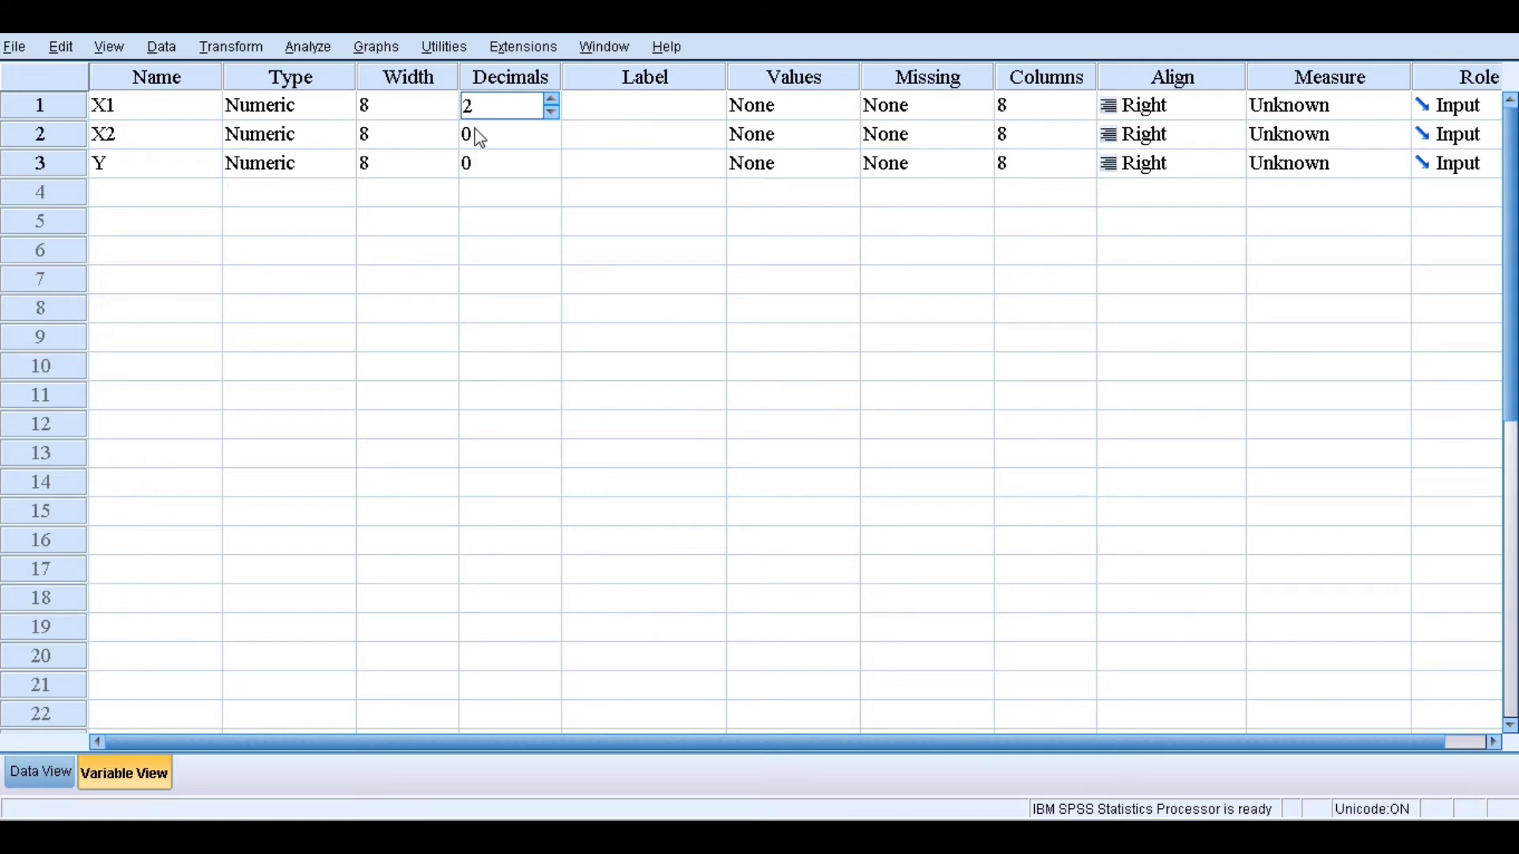
# - Label the variable X1 as "Pertumbuhan Perusahaan"
pyautogui.click(480, 136)
pyautogui.click(481, 164)
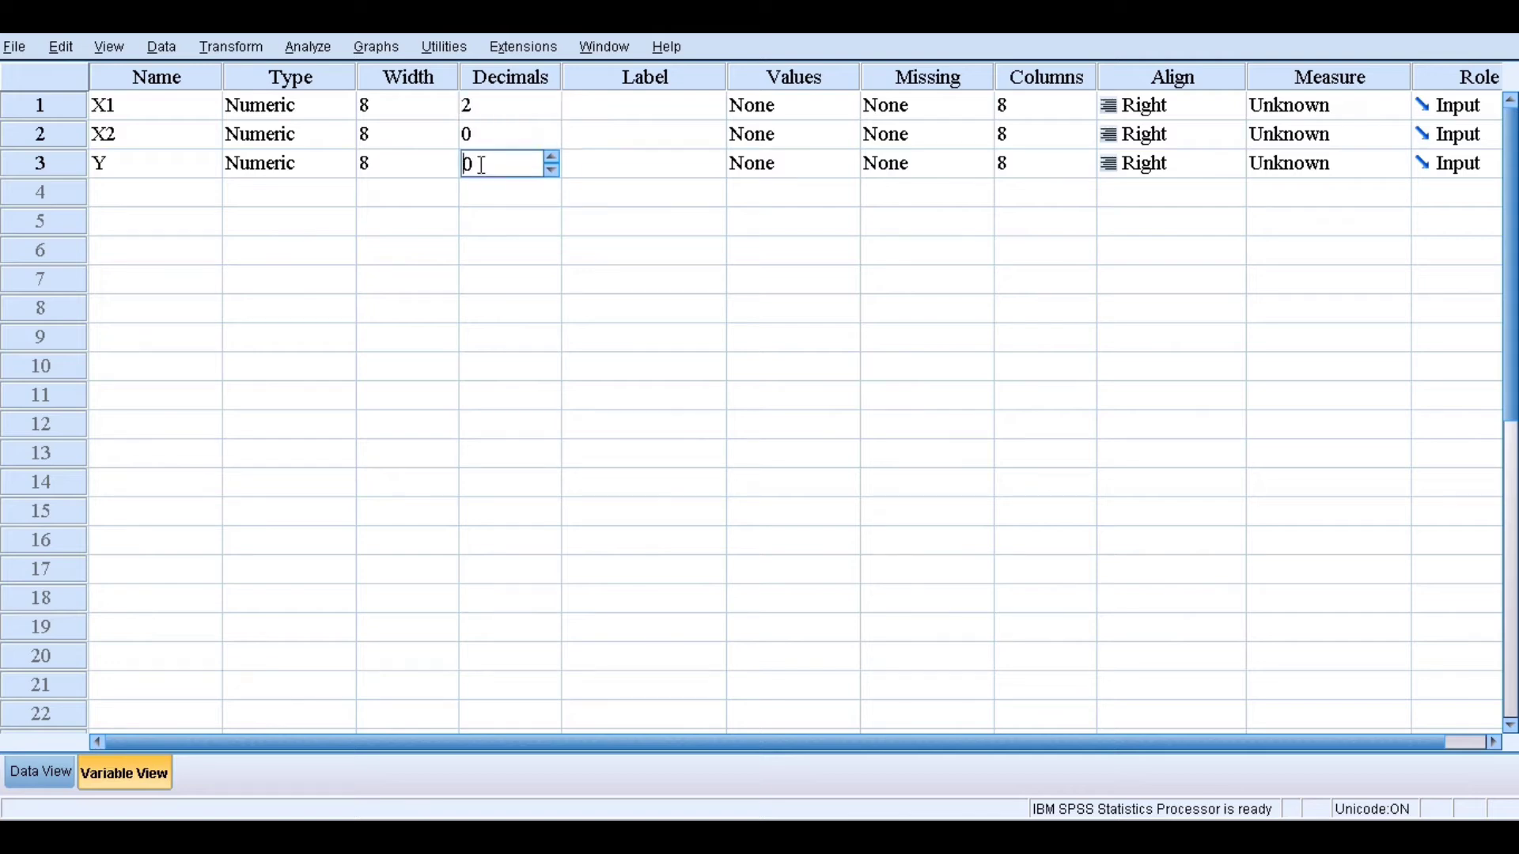
pyautogui.click(615, 103)
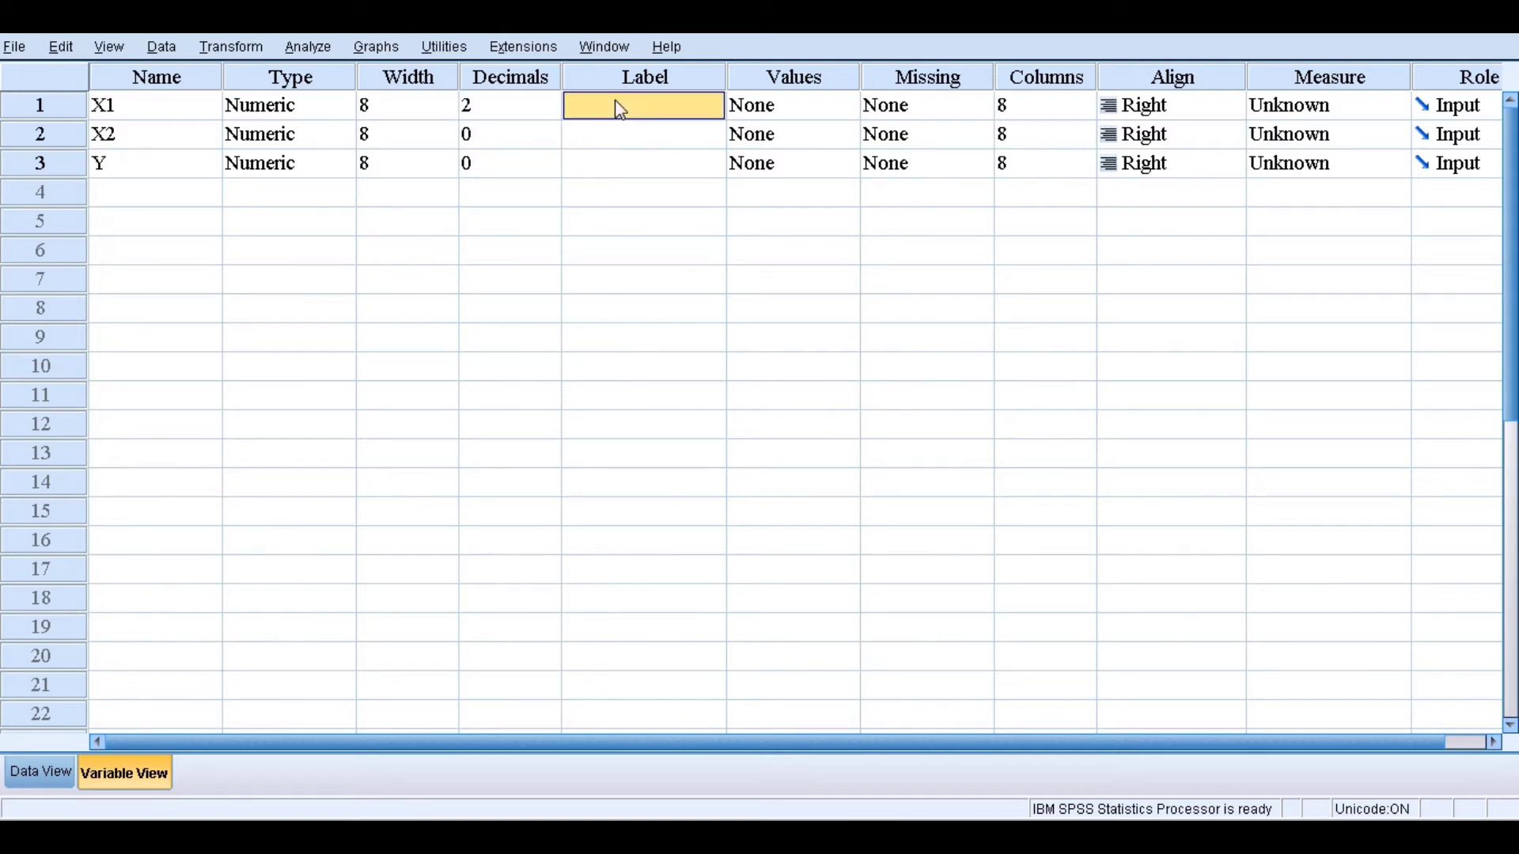
pyautogui.write('Pertu')
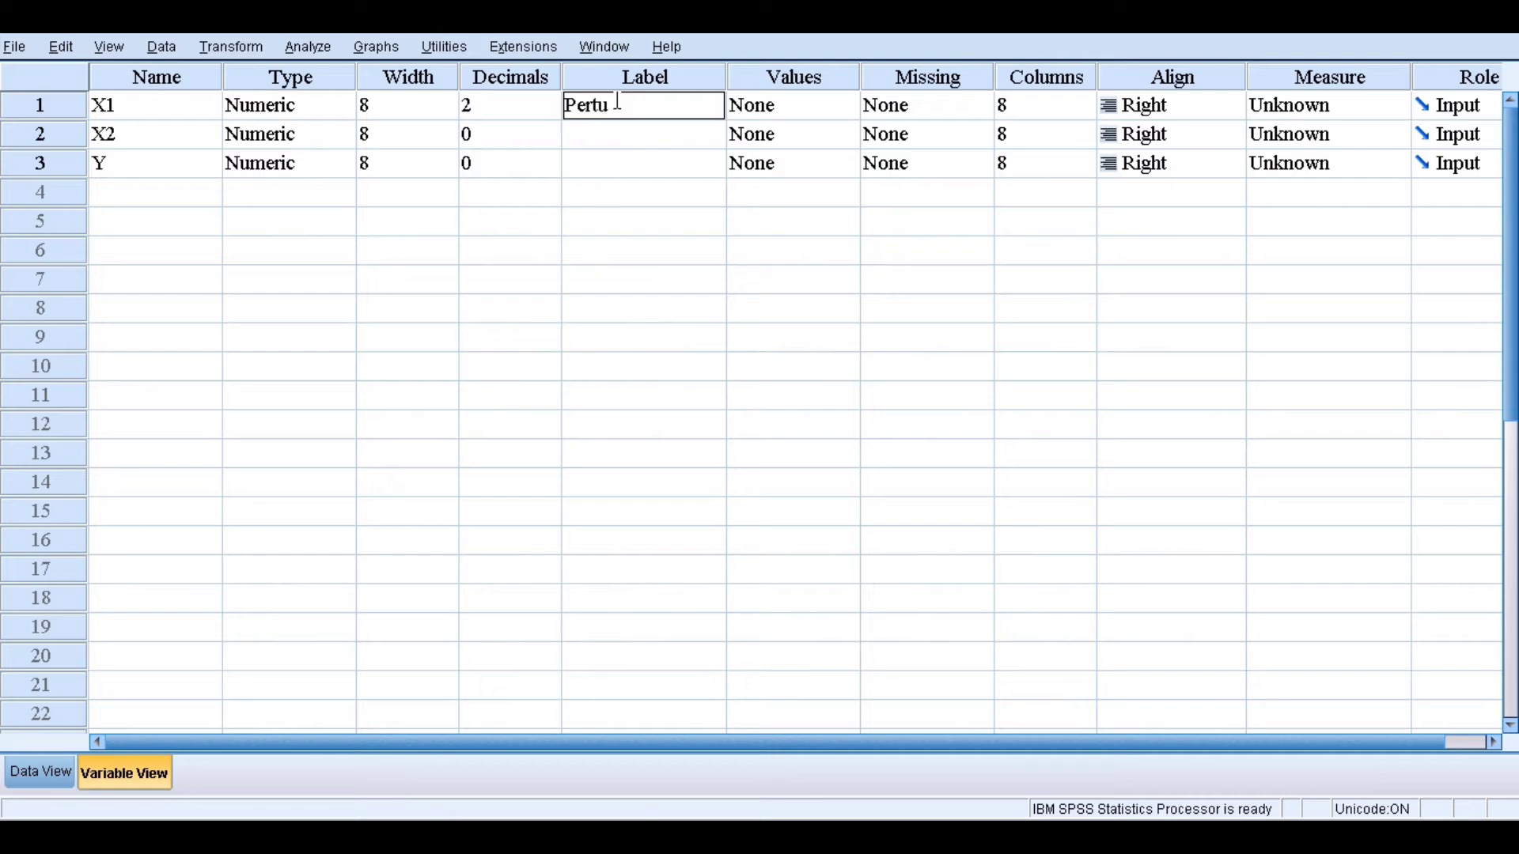
pyautogui.write('mbuhan Perusahaan')
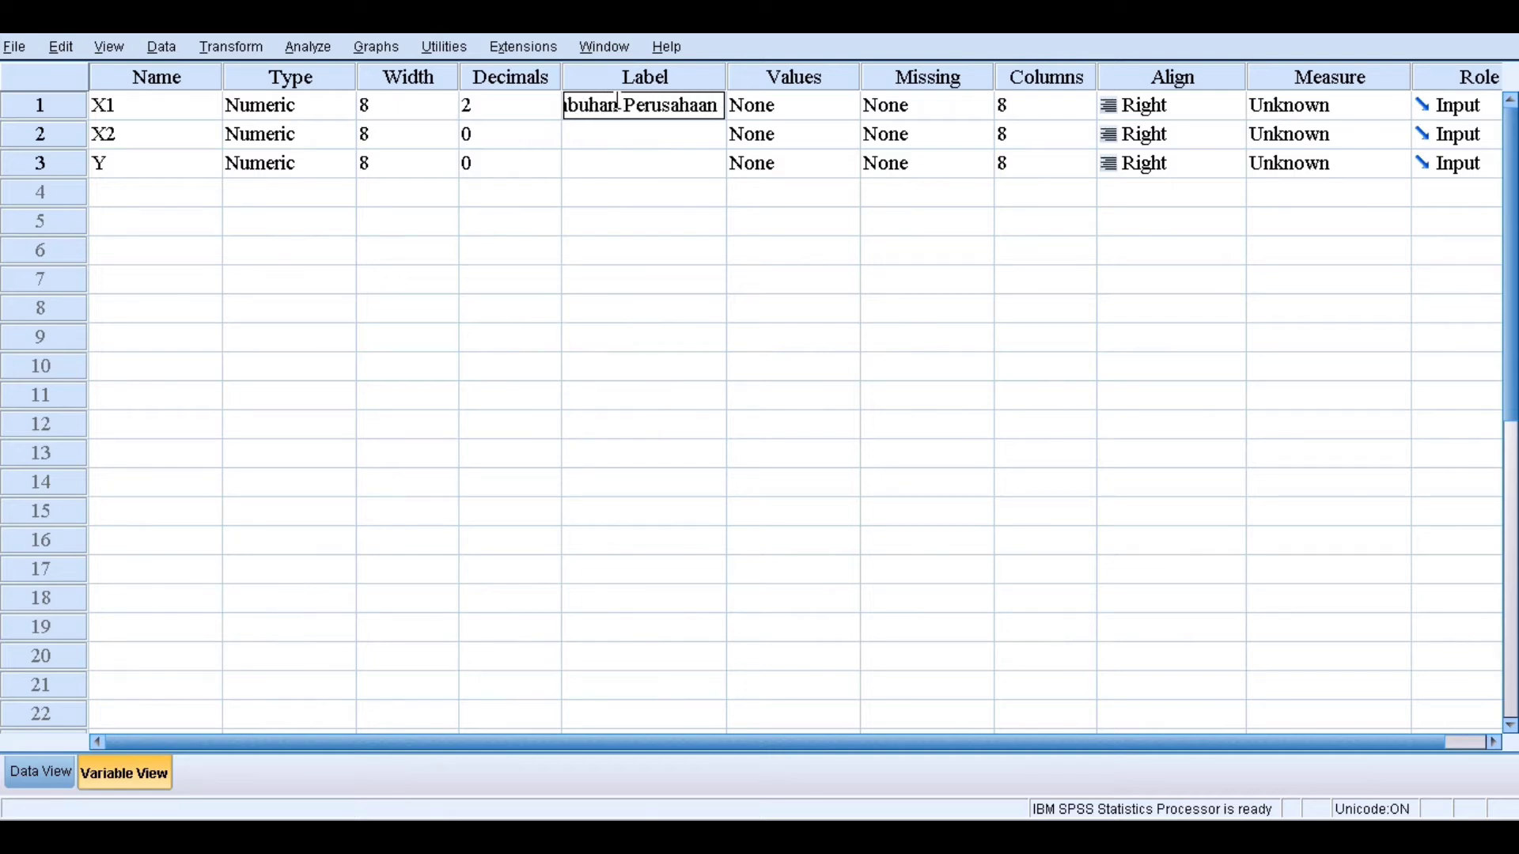
# - Label the variable X2 as "Opini Audit Tahun Sebelumnya"
pyautogui.click(622, 141)
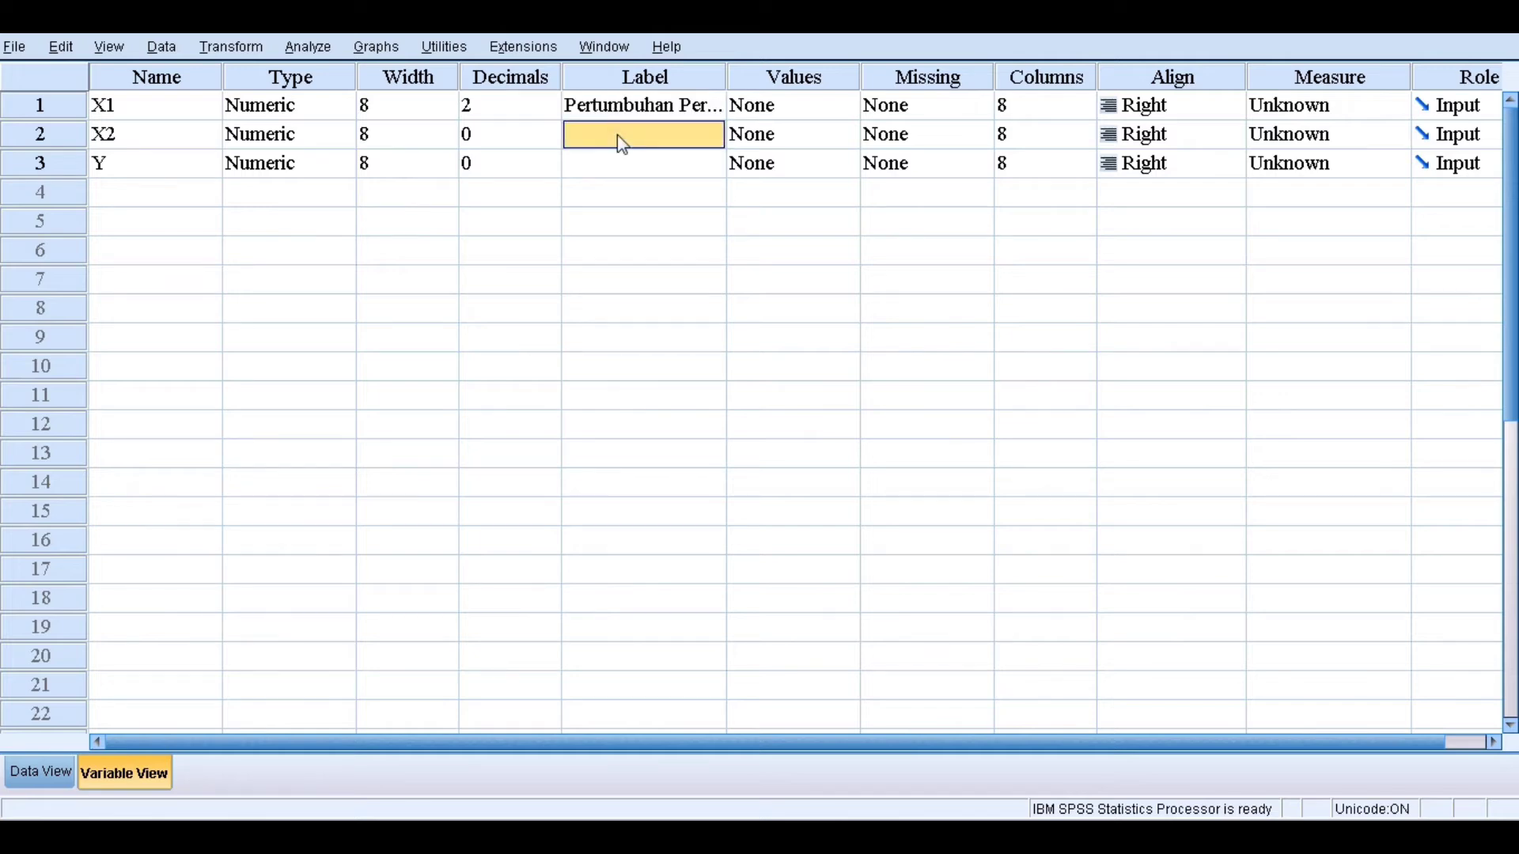
pyautogui.write('Opini A')
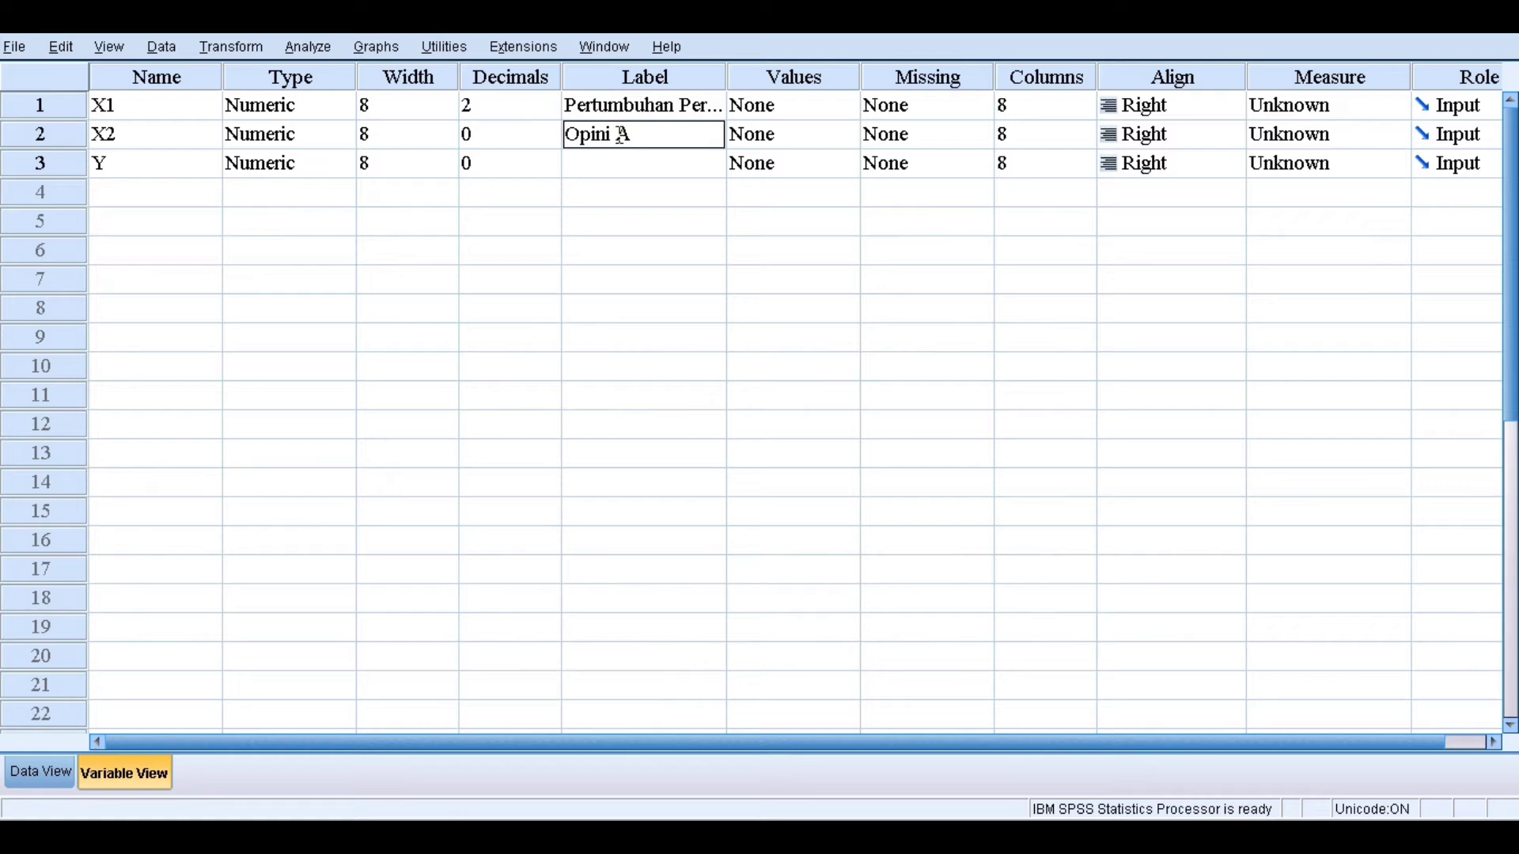
pyautogui.write('udit Tahun Se')
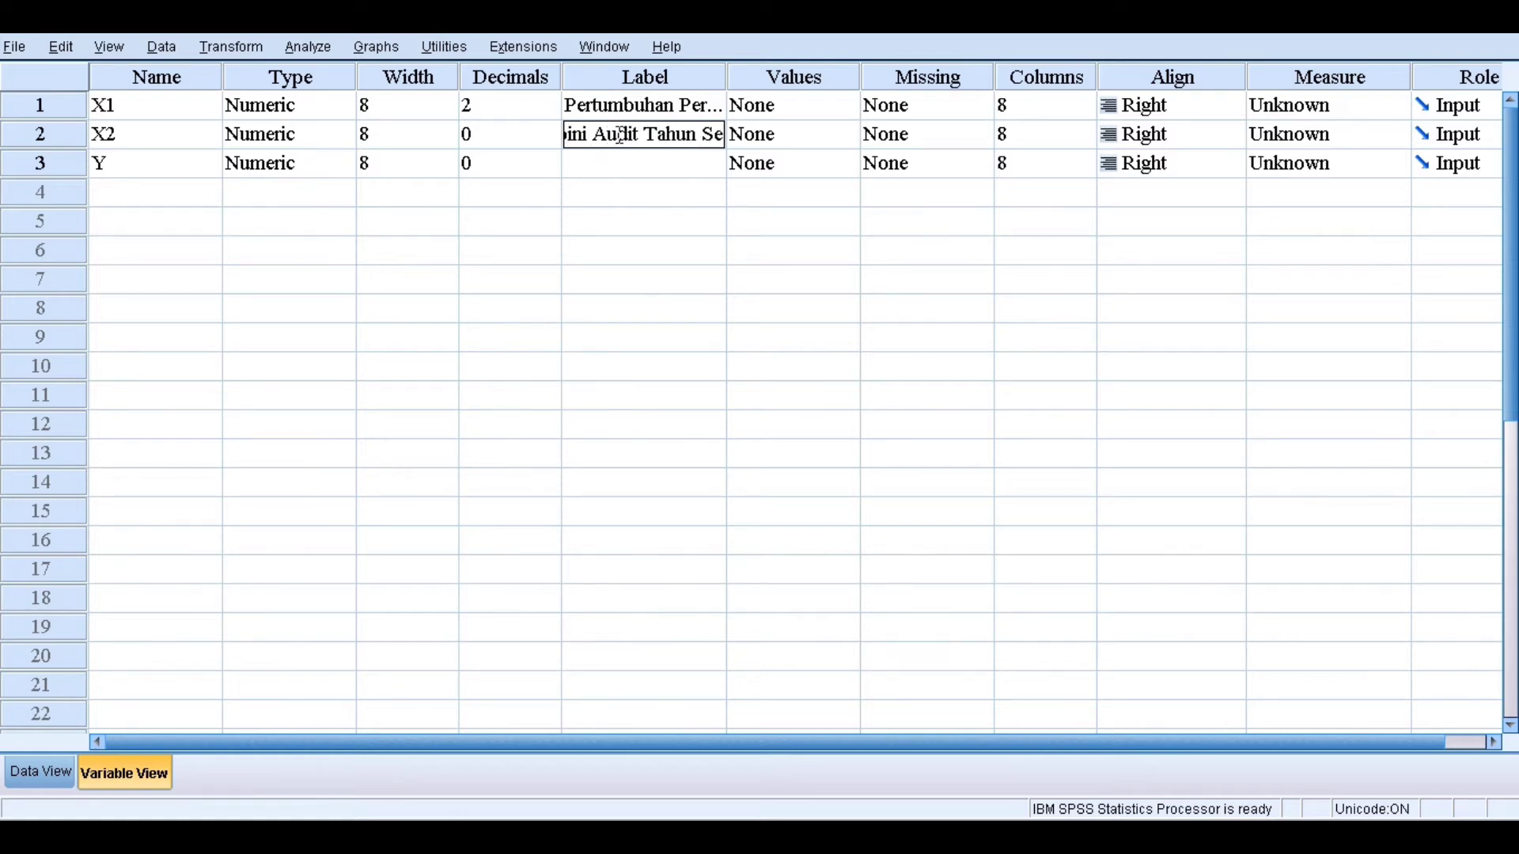
pyautogui.write('belumnya')
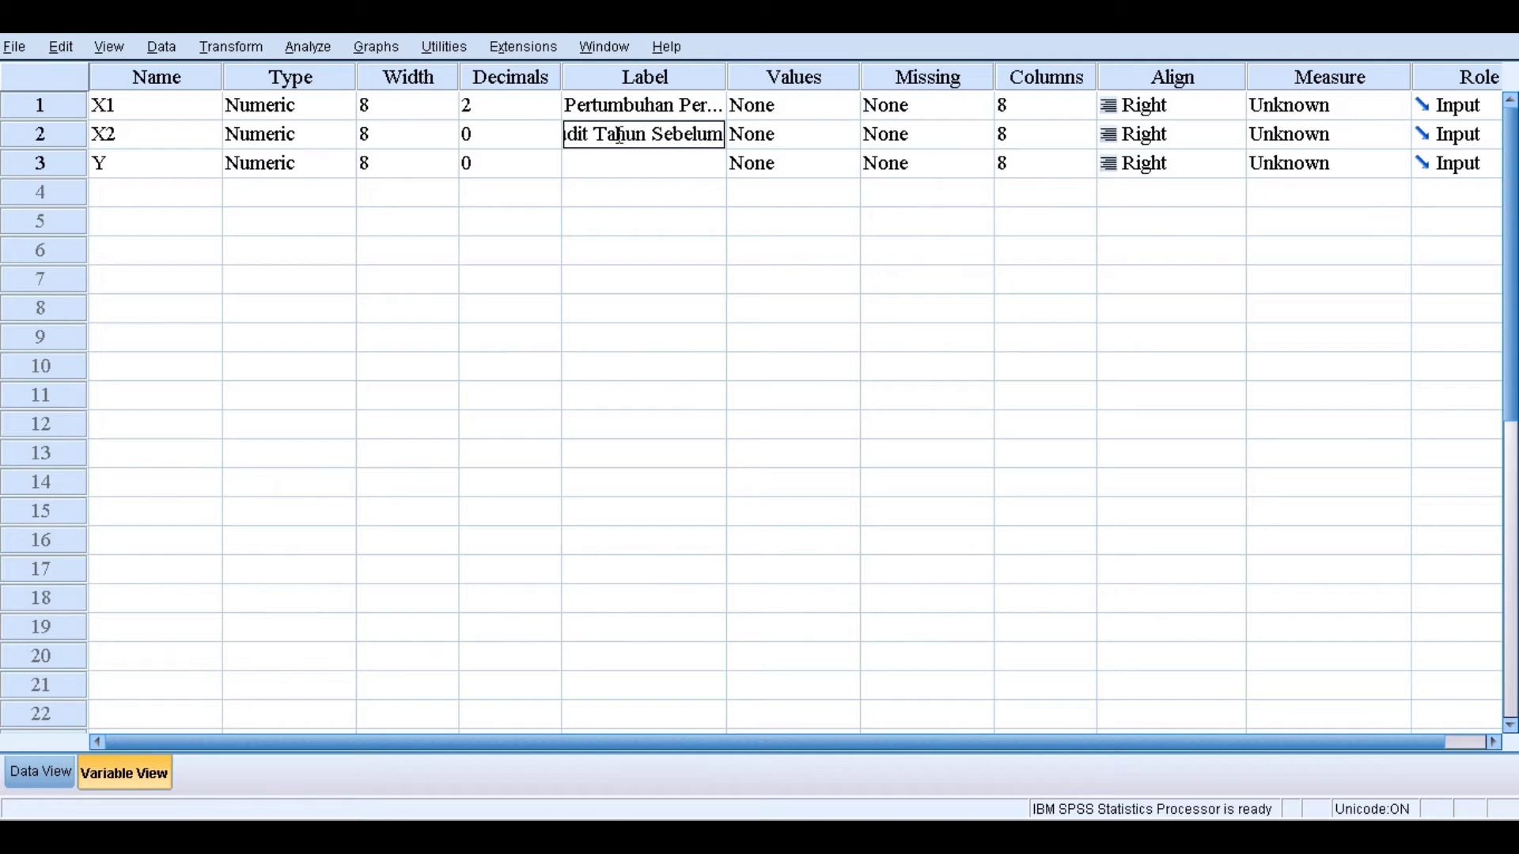
# - Label the variable Y as "Opini Audit Going Concern"
pyautogui.click(626, 169)
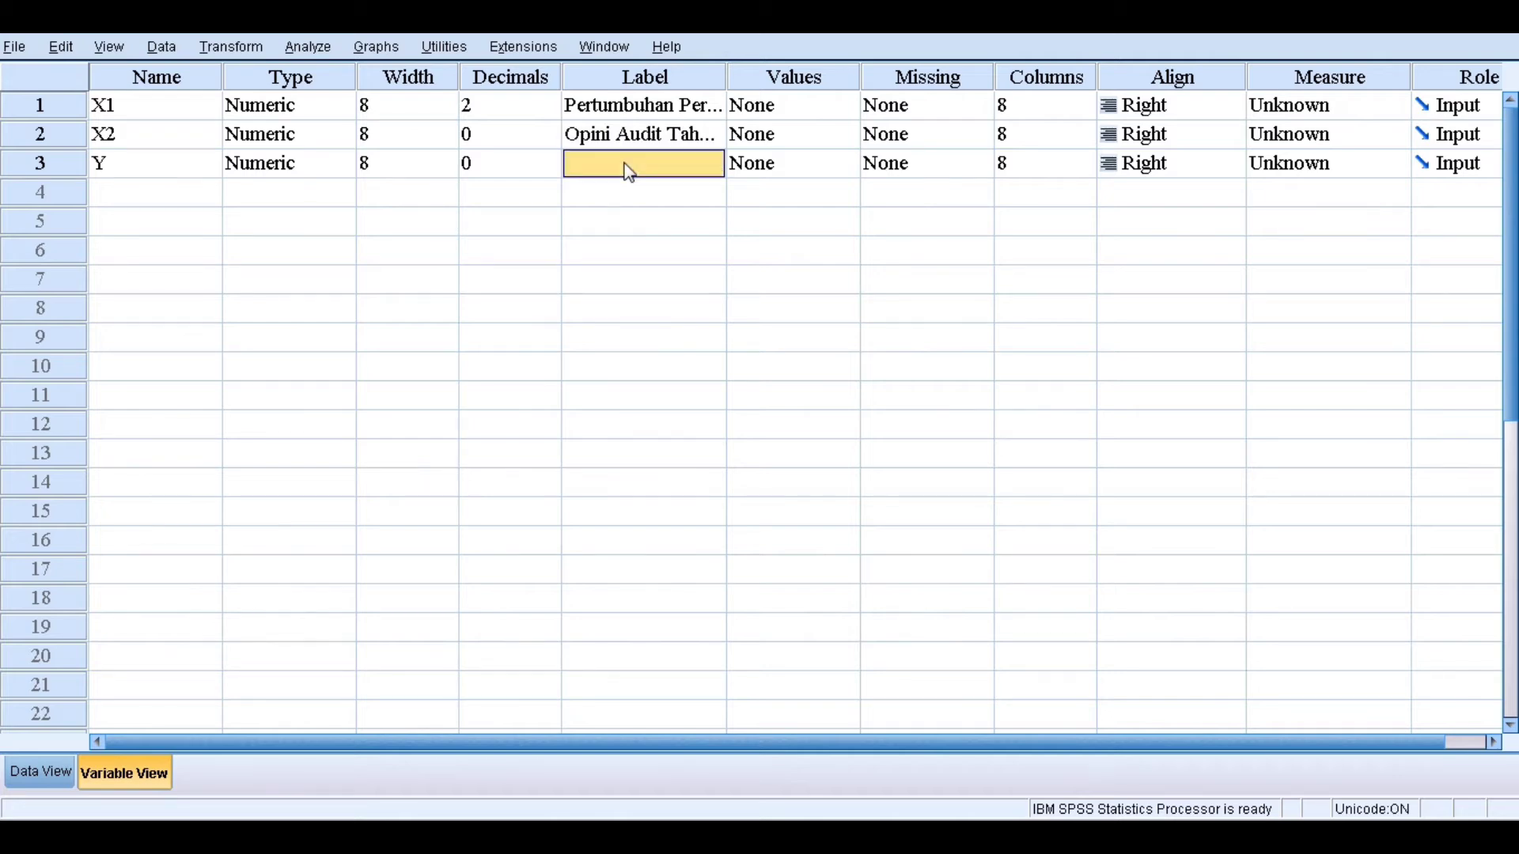
pyautogui.write('Opini')
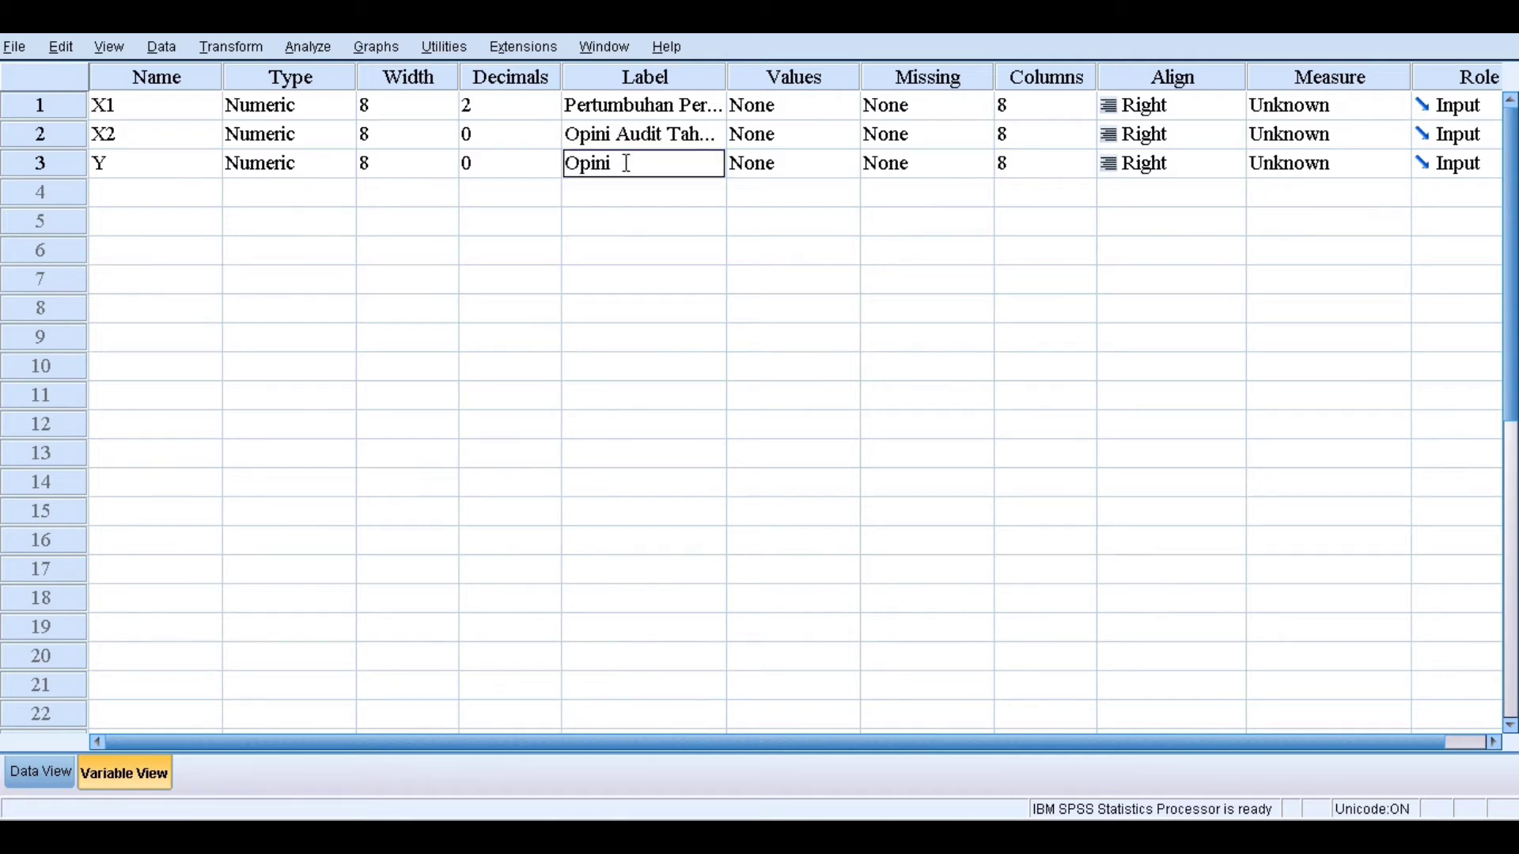
pyautogui.write(' Auidt')
pyautogui.press('BackSpace')
pyautogui.write('dit Going')
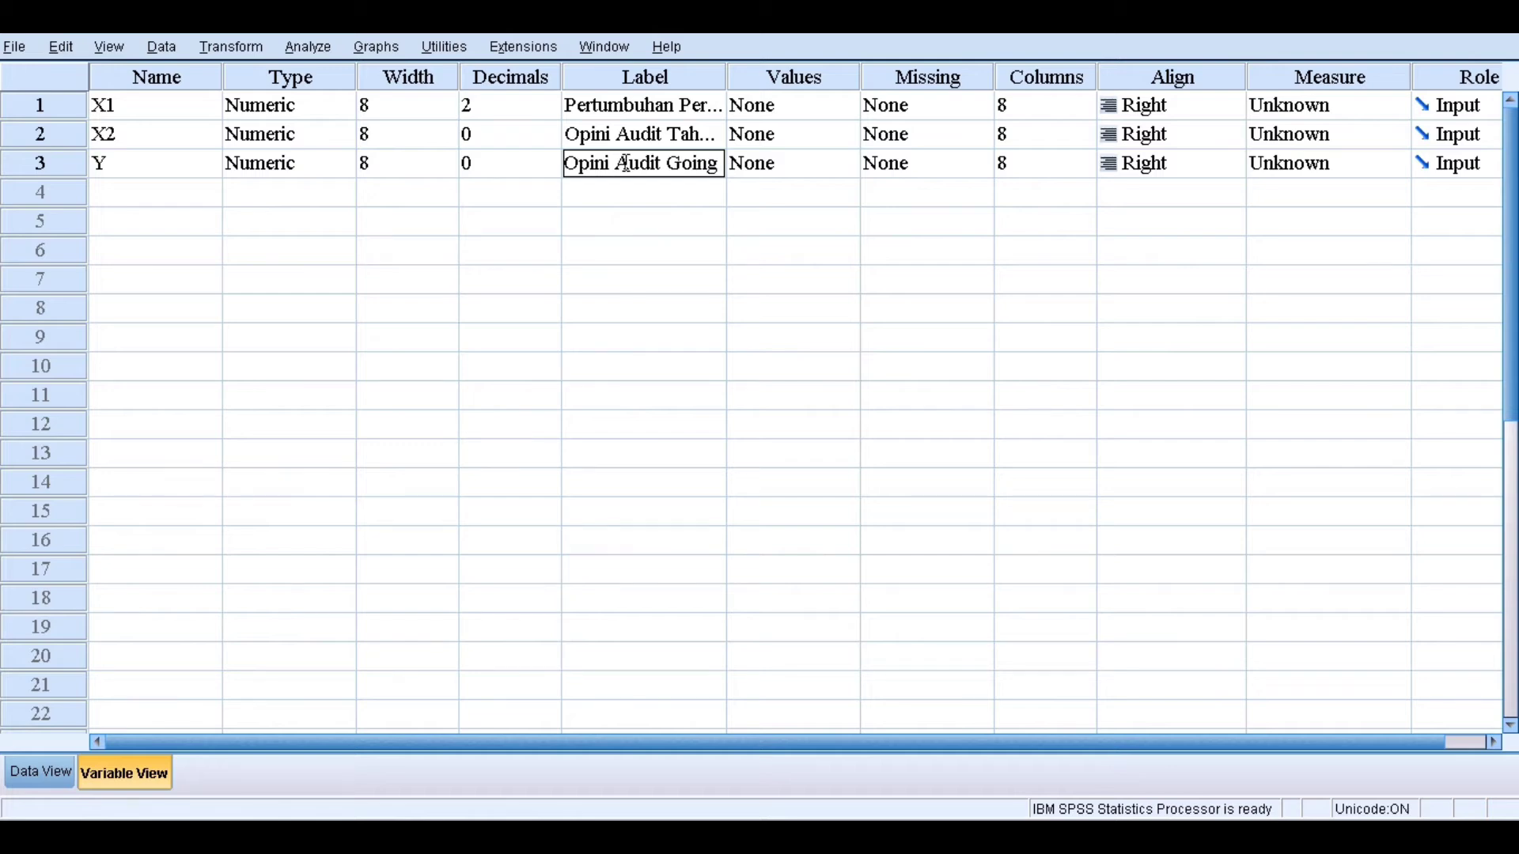
pyautogui.write(' Concern')
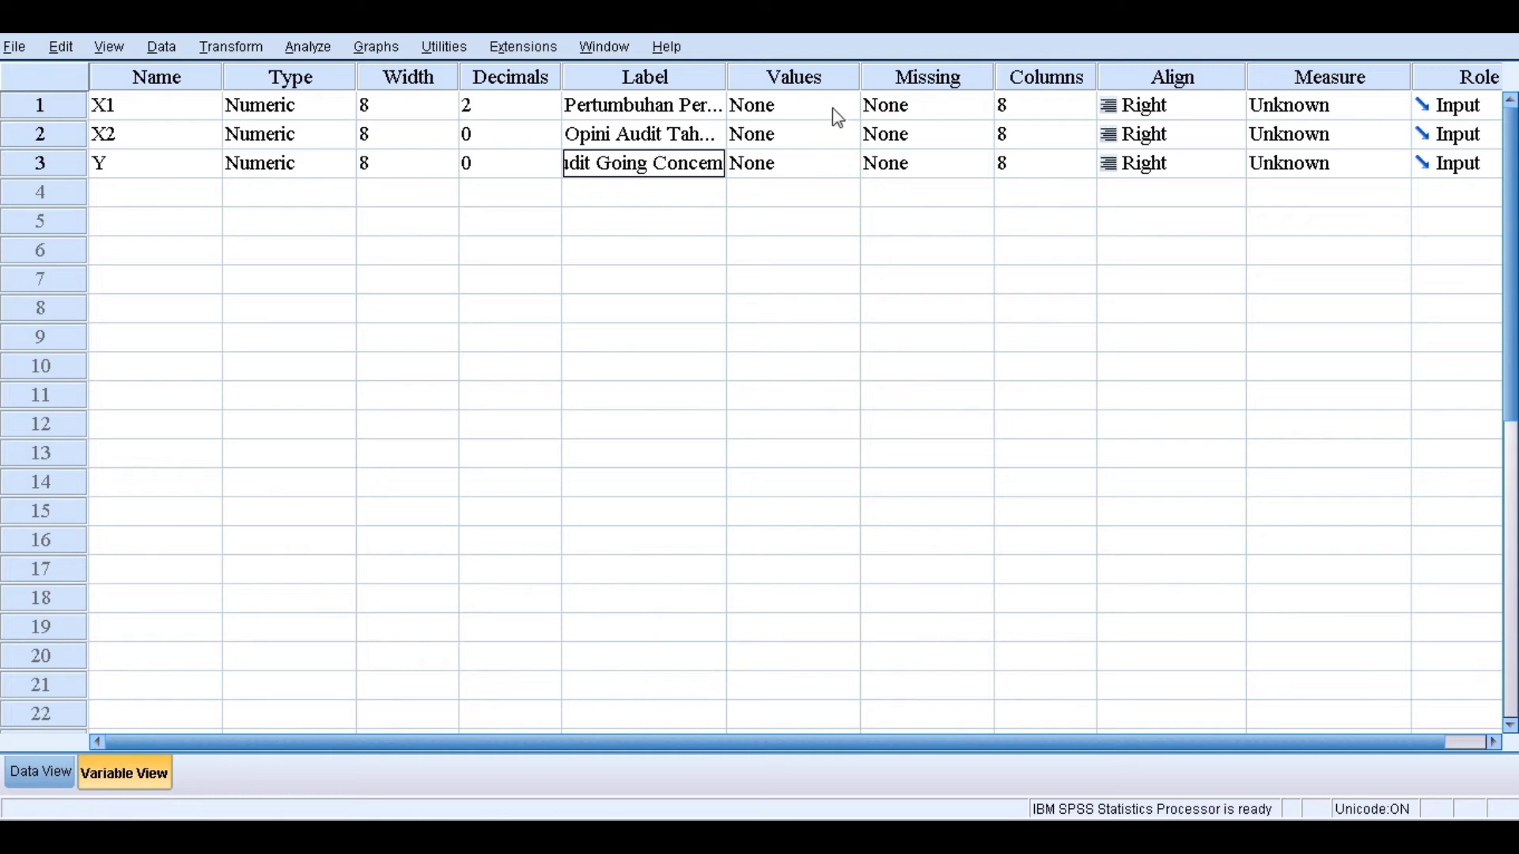
# - Add a value label for X2 that defines 0 as "Tidak Menerima"
pyautogui.click(824, 140)
pyautogui.click(845, 136)
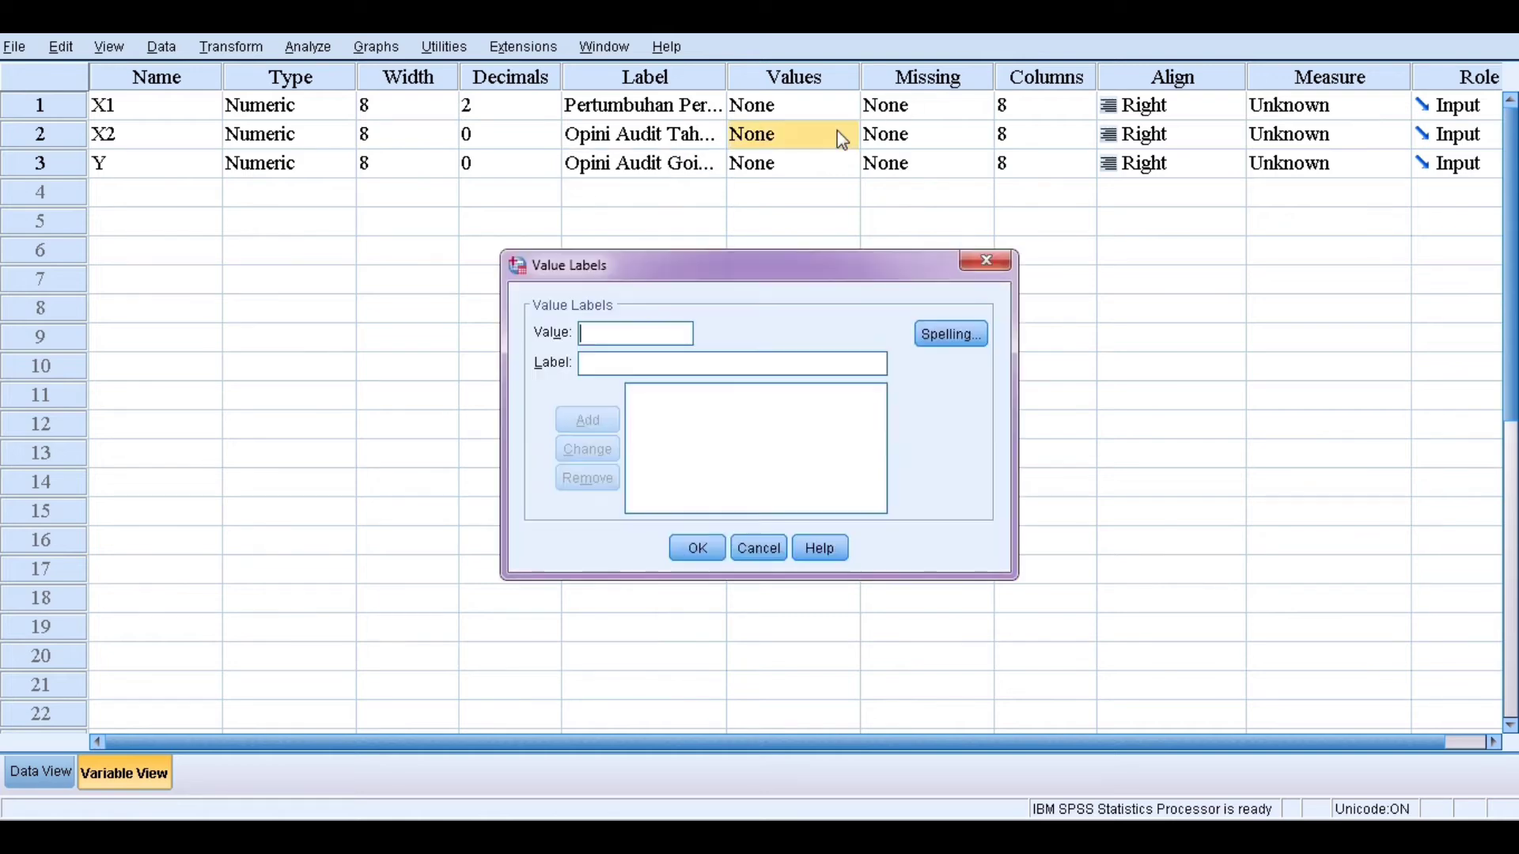
pyautogui.write('0')
pyautogui.click(708, 362)
pyautogui.write('Tidak')
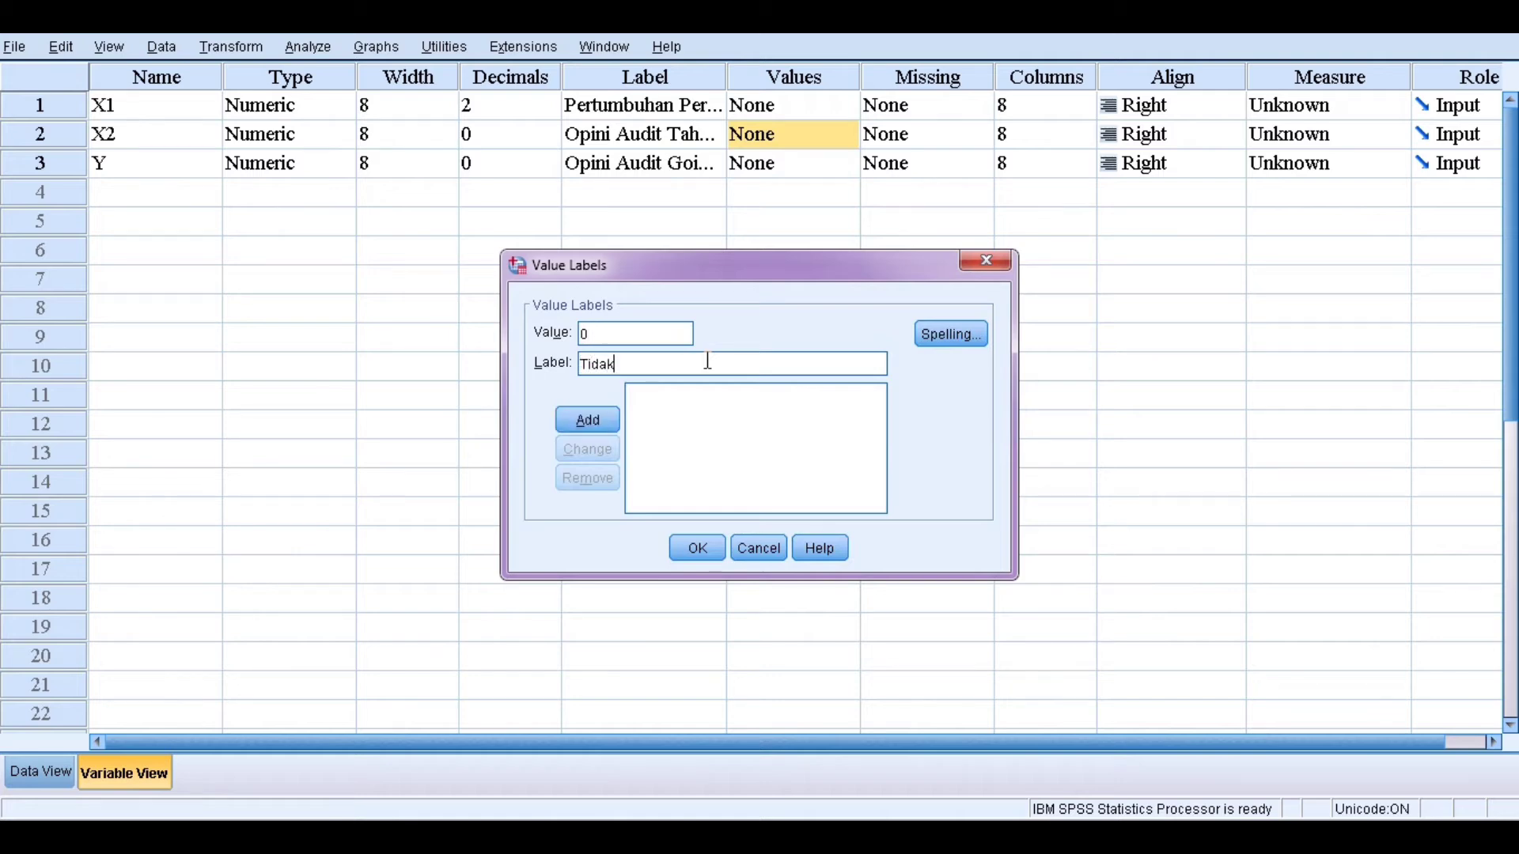
pyautogui.write(' Menerima')
pyautogui.click(614, 420)
# - Add the value label 1 = "Menerima" for X2 and apply the value labels
pyautogui.write('1')
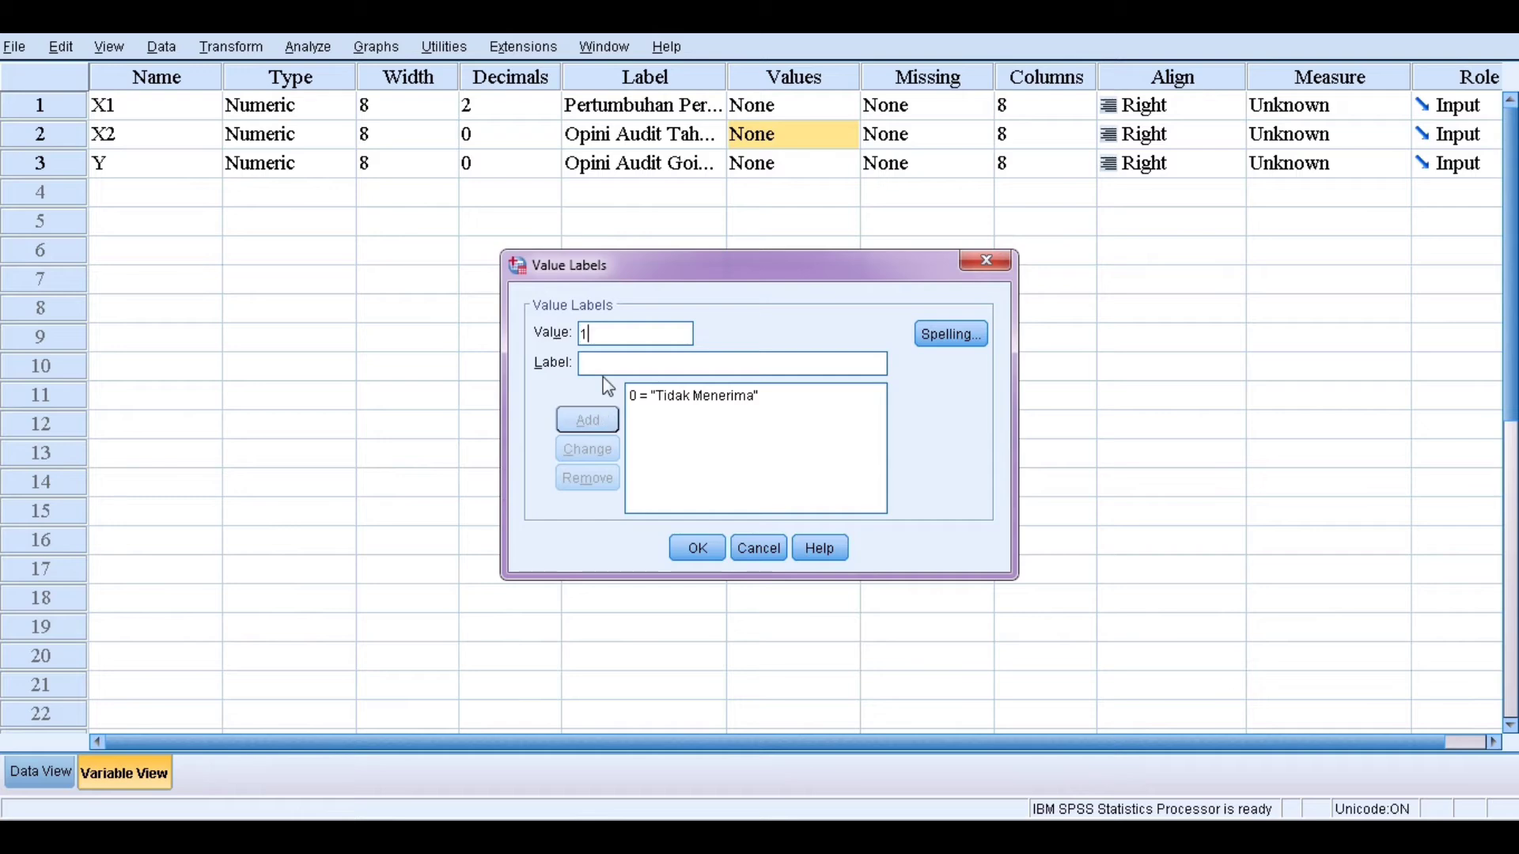
pyautogui.click(608, 365)
pyautogui.write('M')
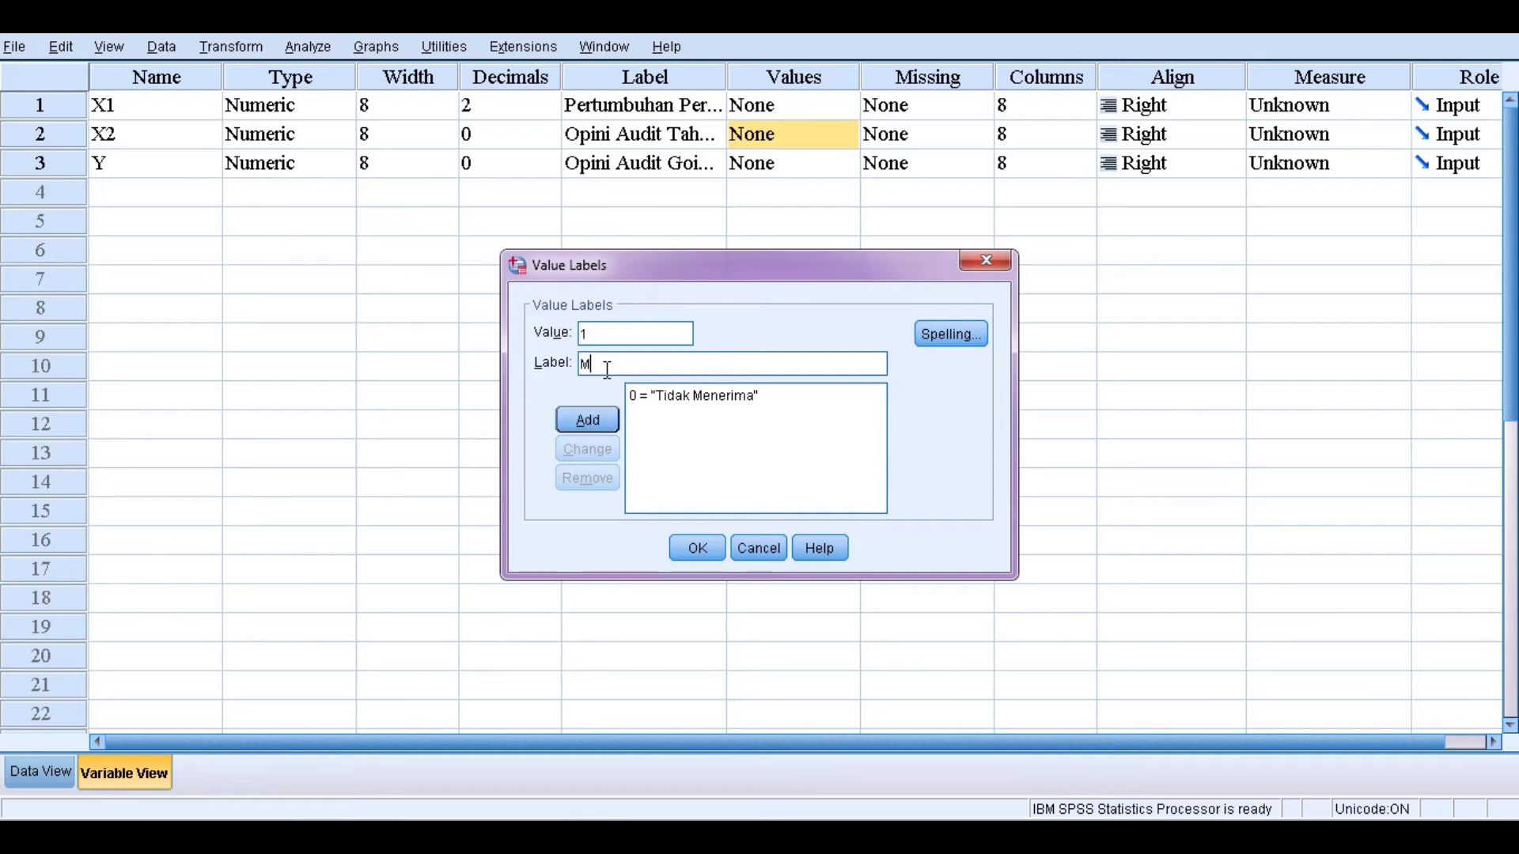
pyautogui.write('enerima')
pyautogui.click(605, 419)
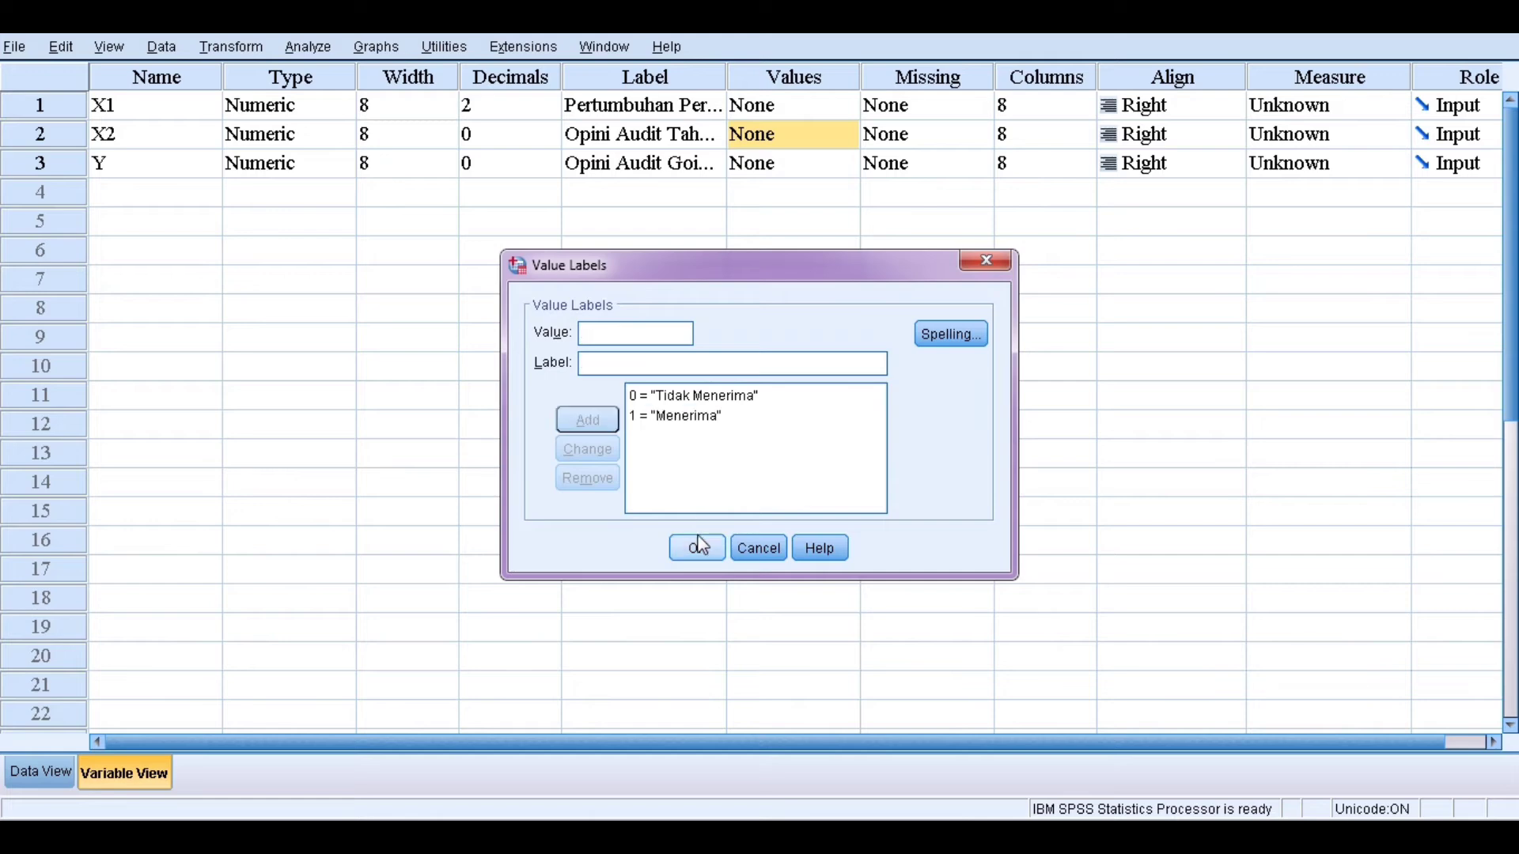
pyautogui.click(695, 547)
# - Add a value label for Y that defines 0 as "Tidak Menerima"
pyautogui.click(788, 166)
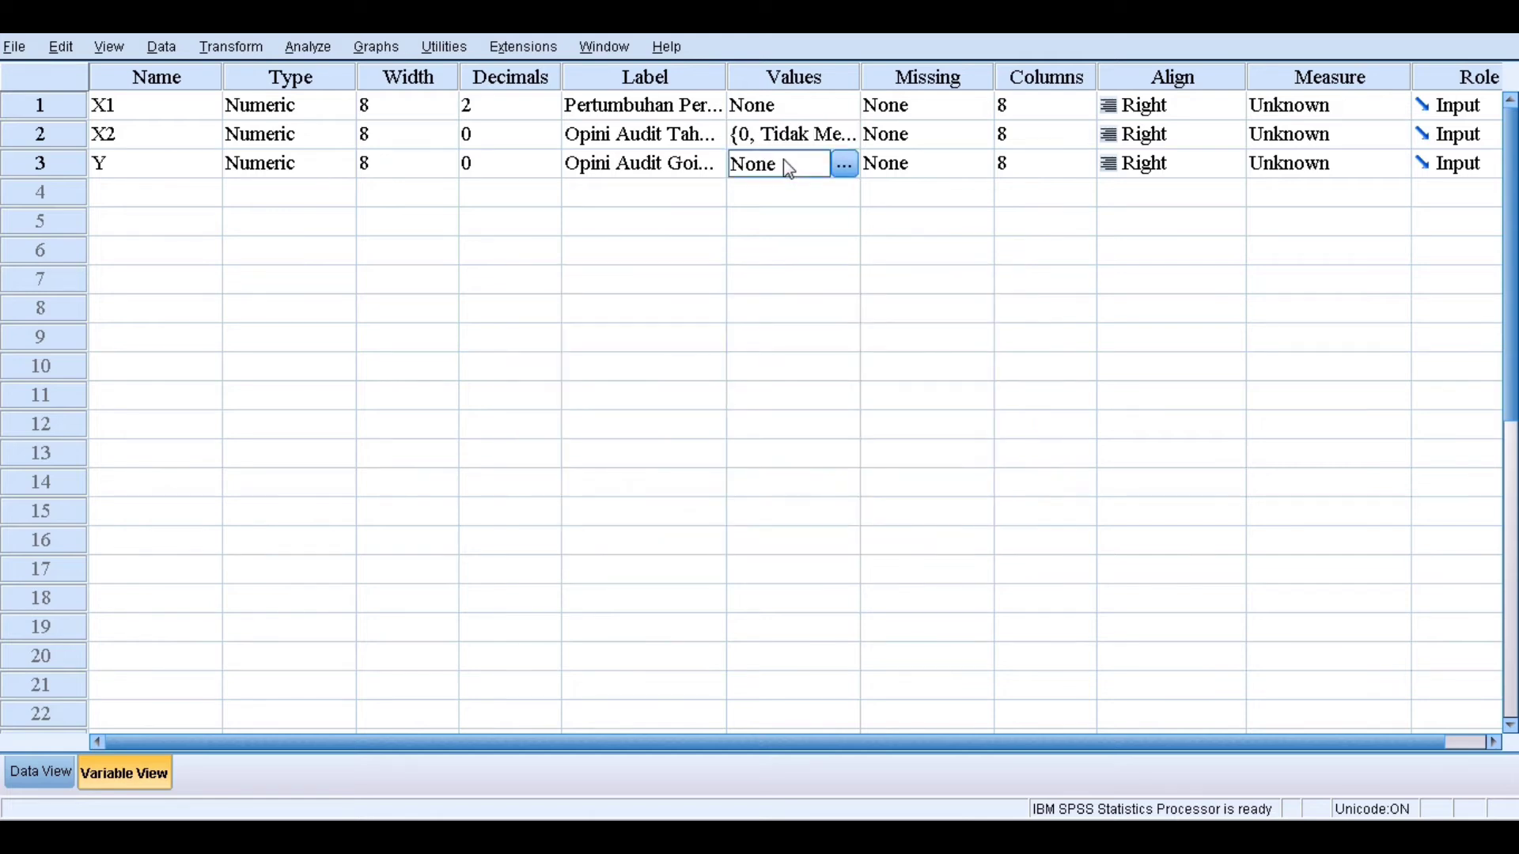
pyautogui.click(844, 165)
pyautogui.write('0')
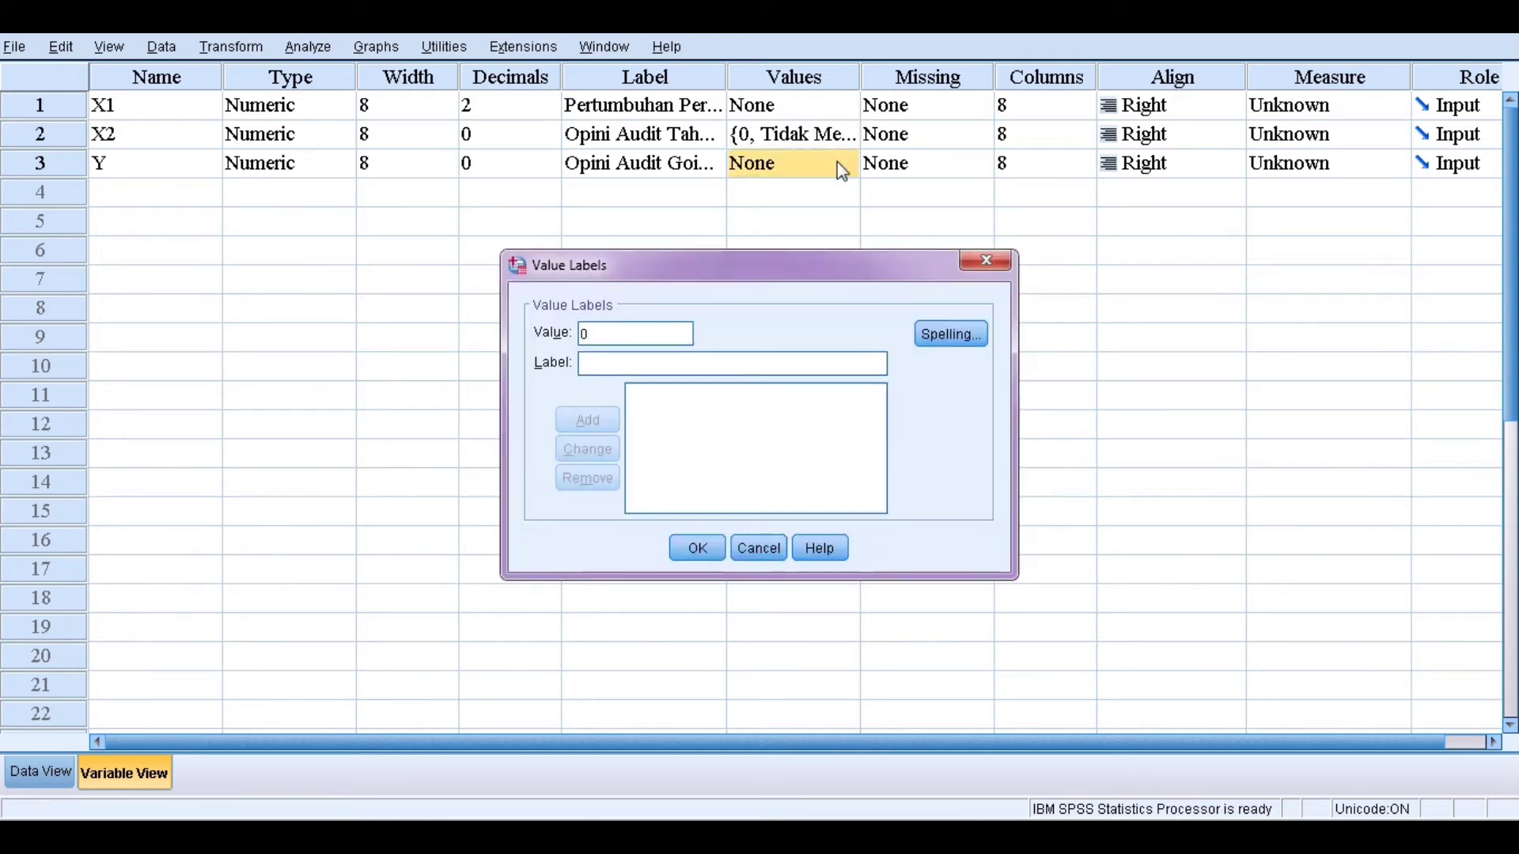
pyautogui.write(' = "T')
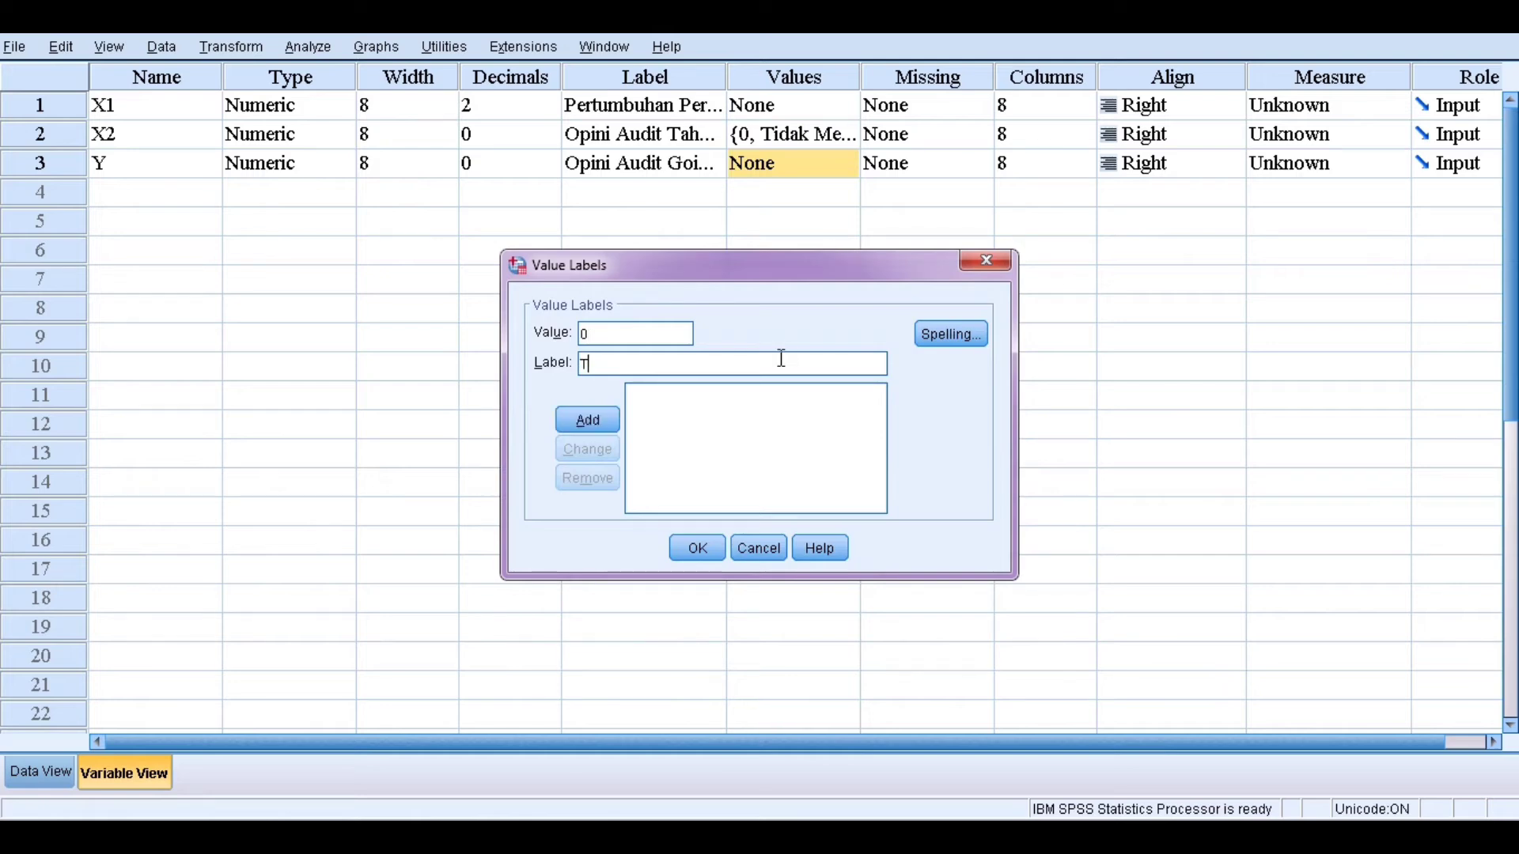
pyautogui.write('idak Menerima')
pyautogui.click(609, 422)
# - Add the value label 1 = "Menerima" for Y and apply the value labels
pyautogui.write('1')
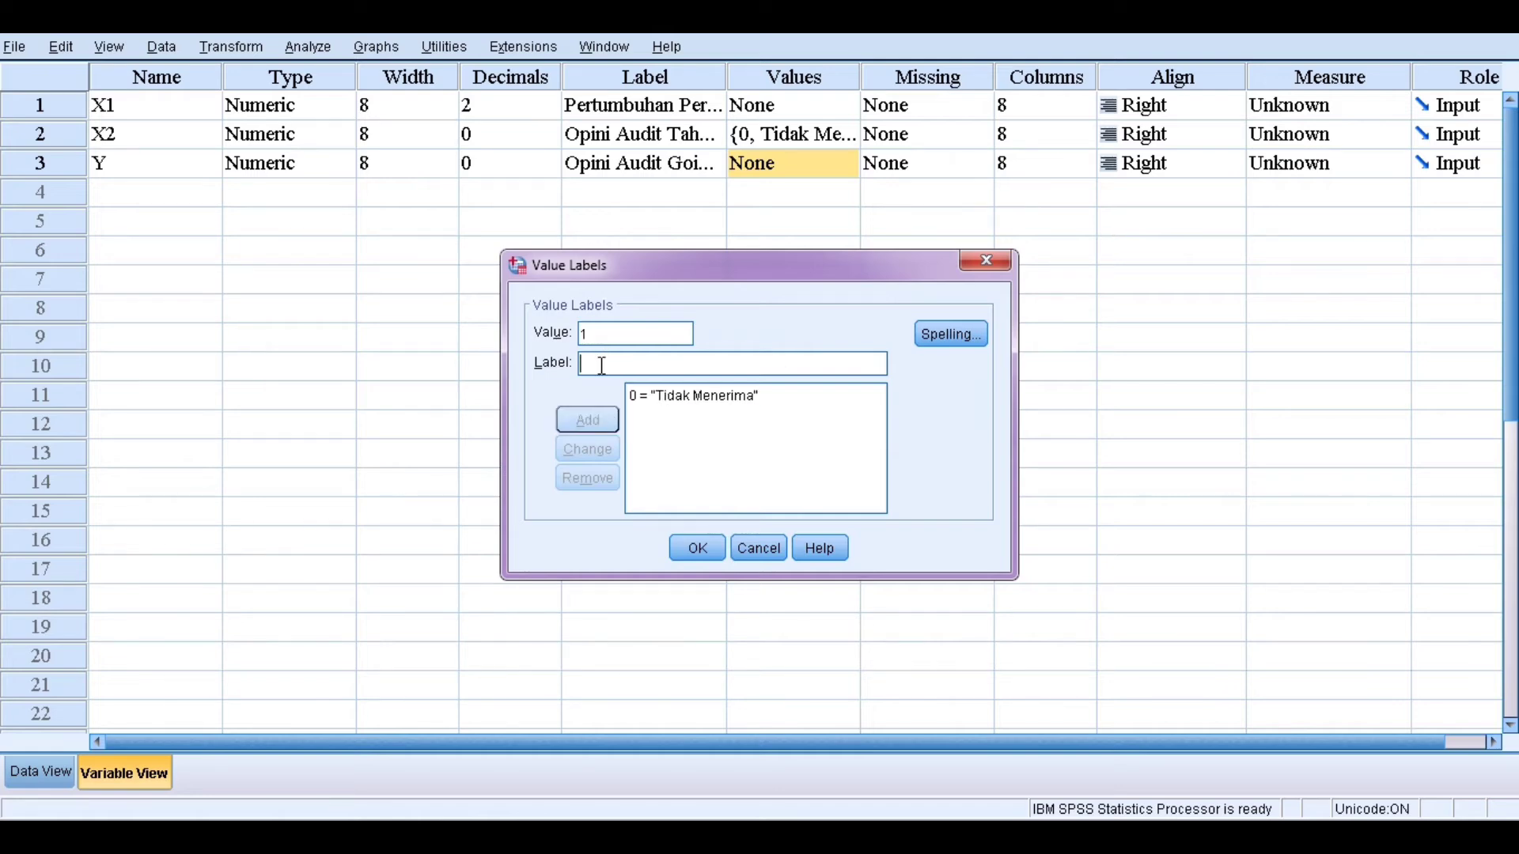
pyautogui.write('Meneri')
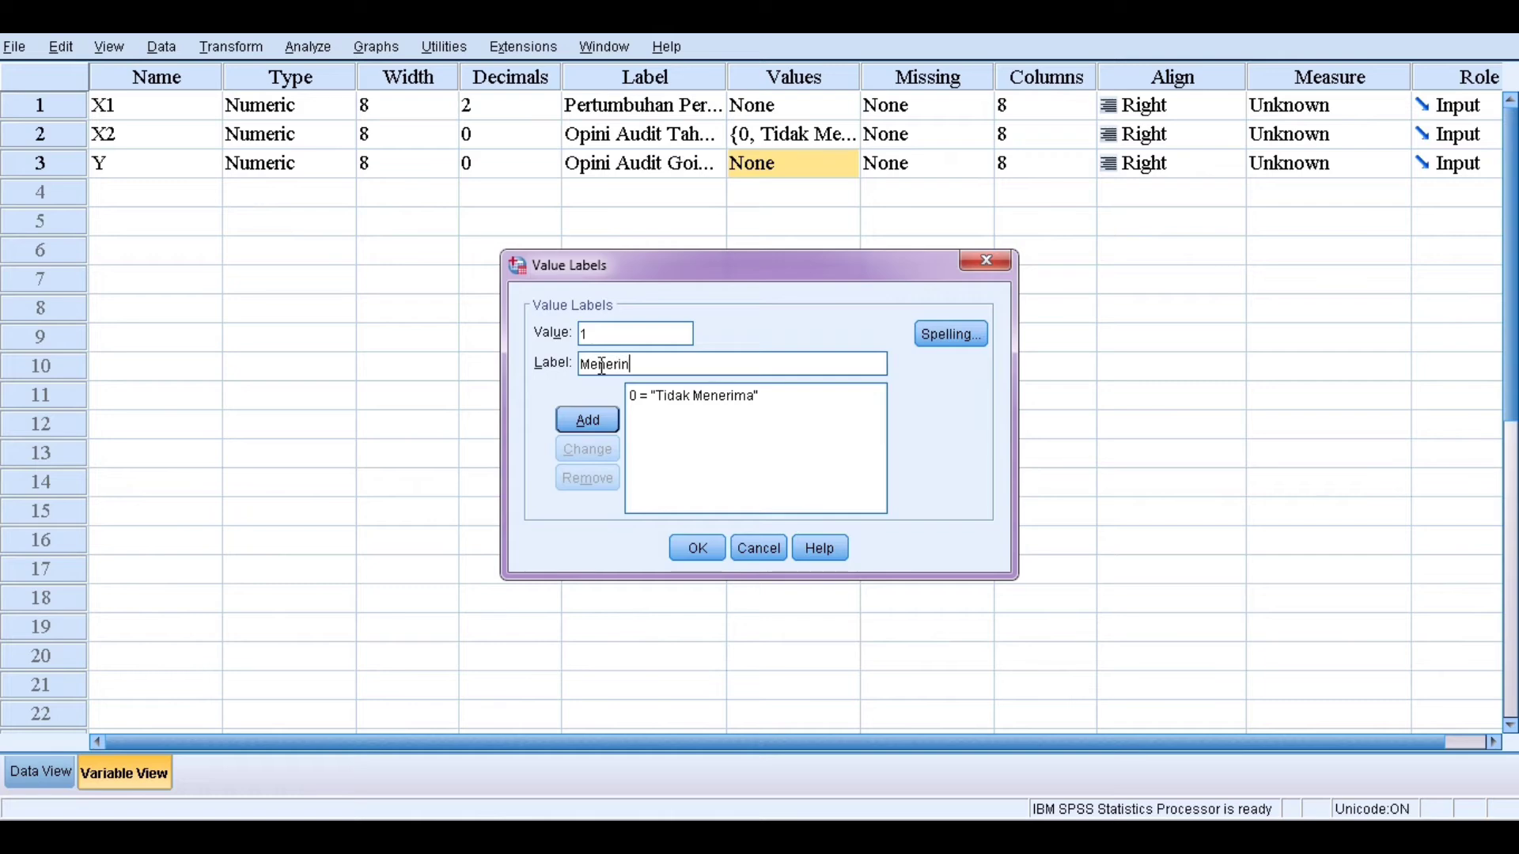
pyautogui.write('ma')
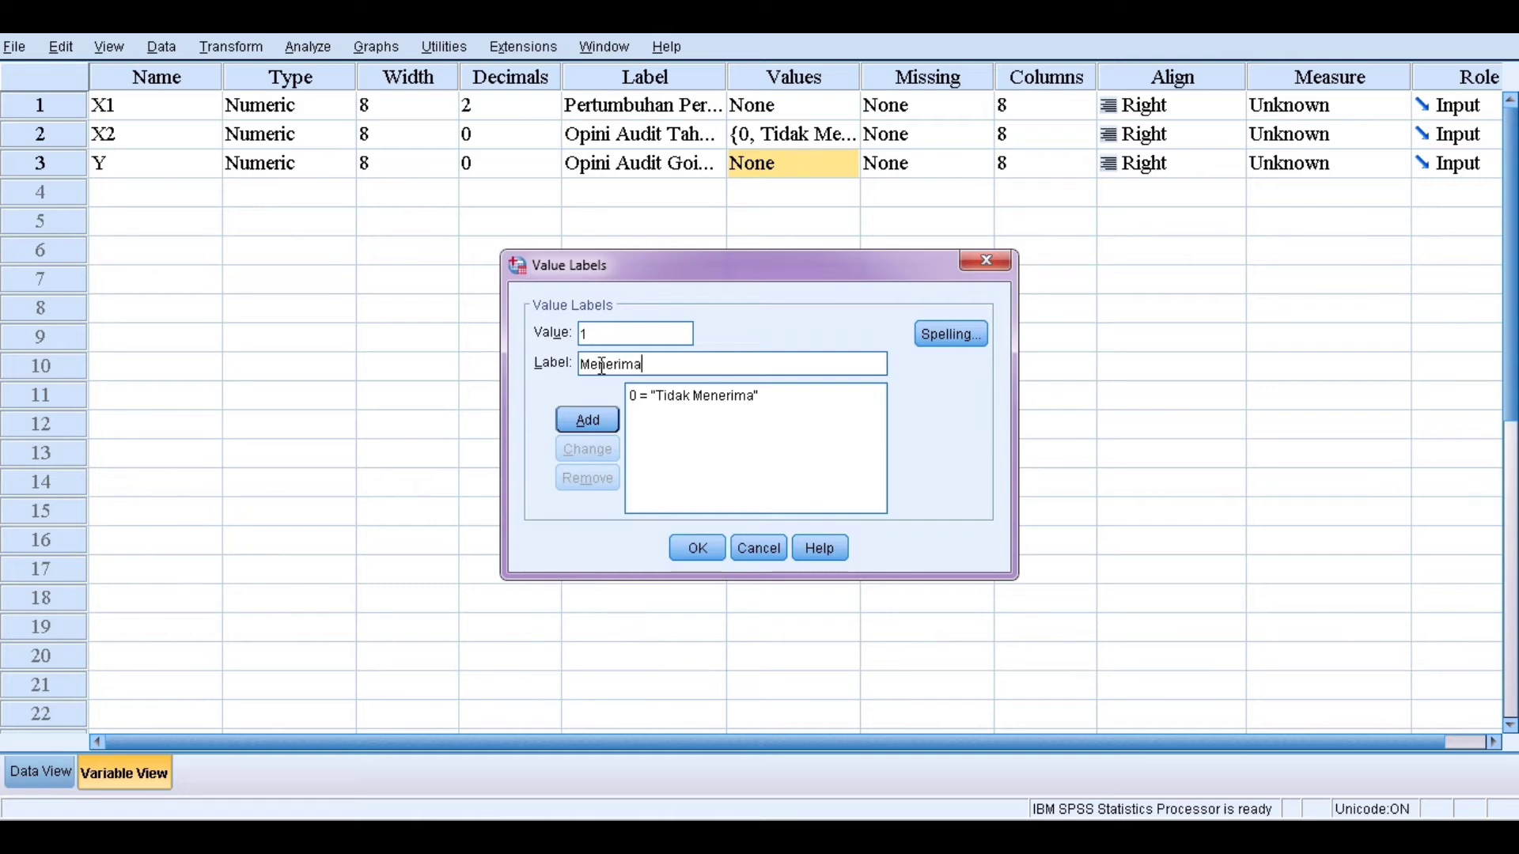
pyautogui.click(612, 419)
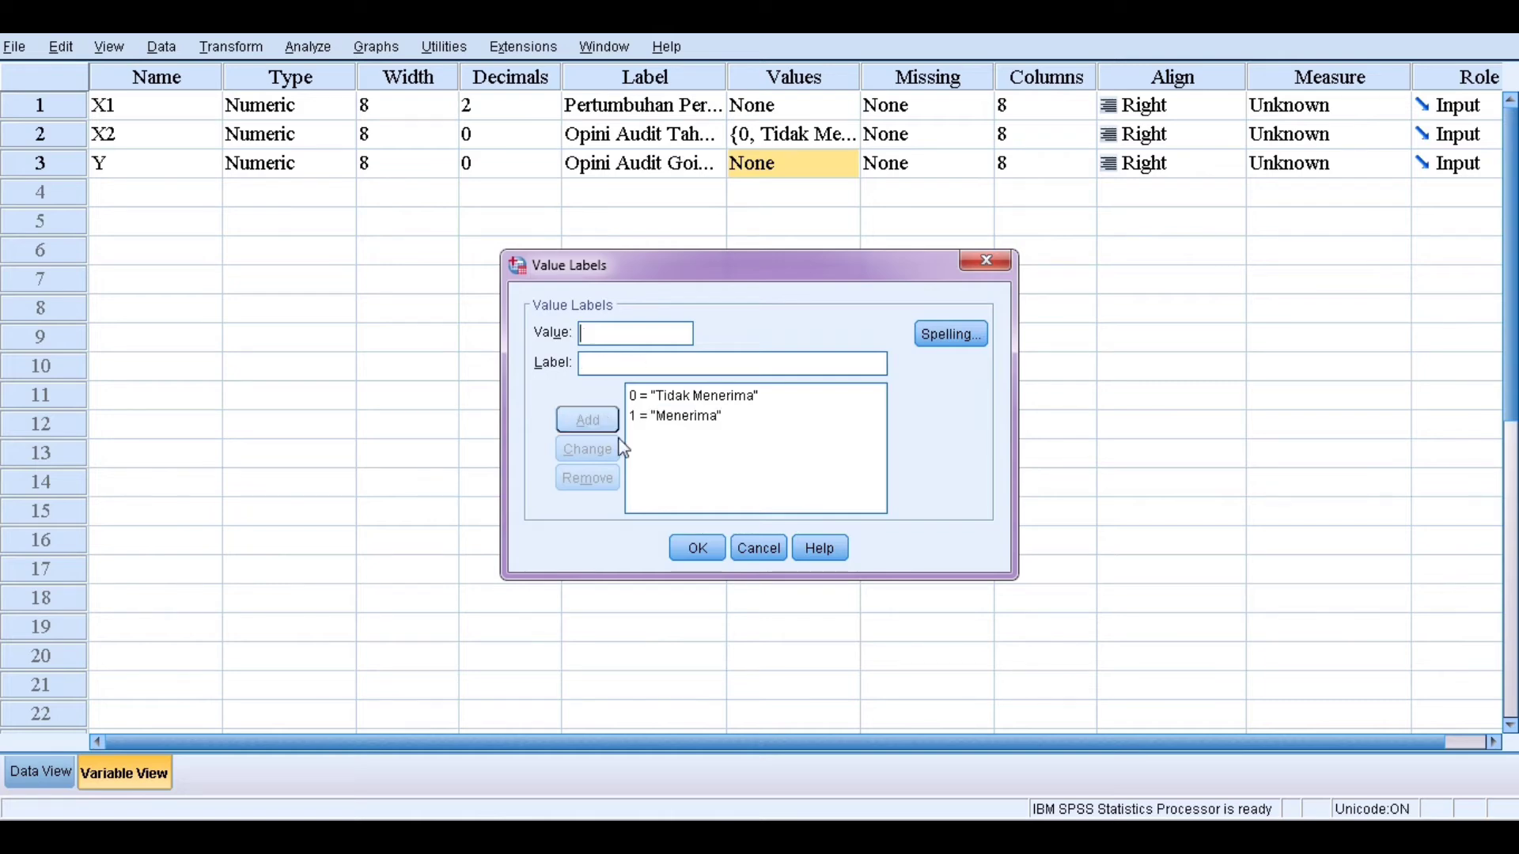
pyautogui.click(696, 546)
# - Set the measurement level of X1, X2 and Y to Scale
pyautogui.click(1271, 115)
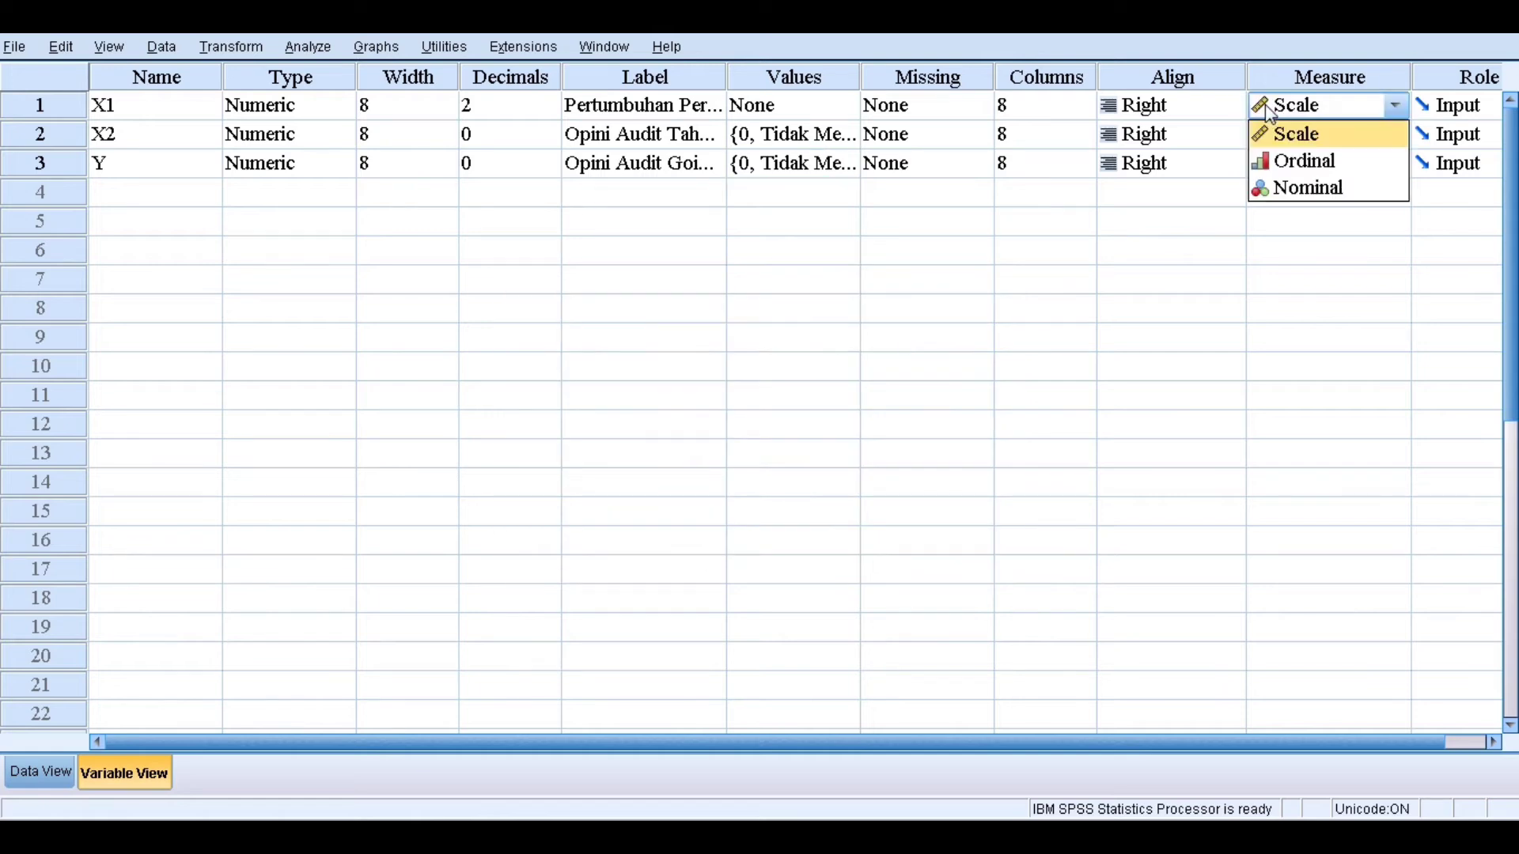
pyautogui.click(1281, 135)
pyautogui.click(1283, 141)
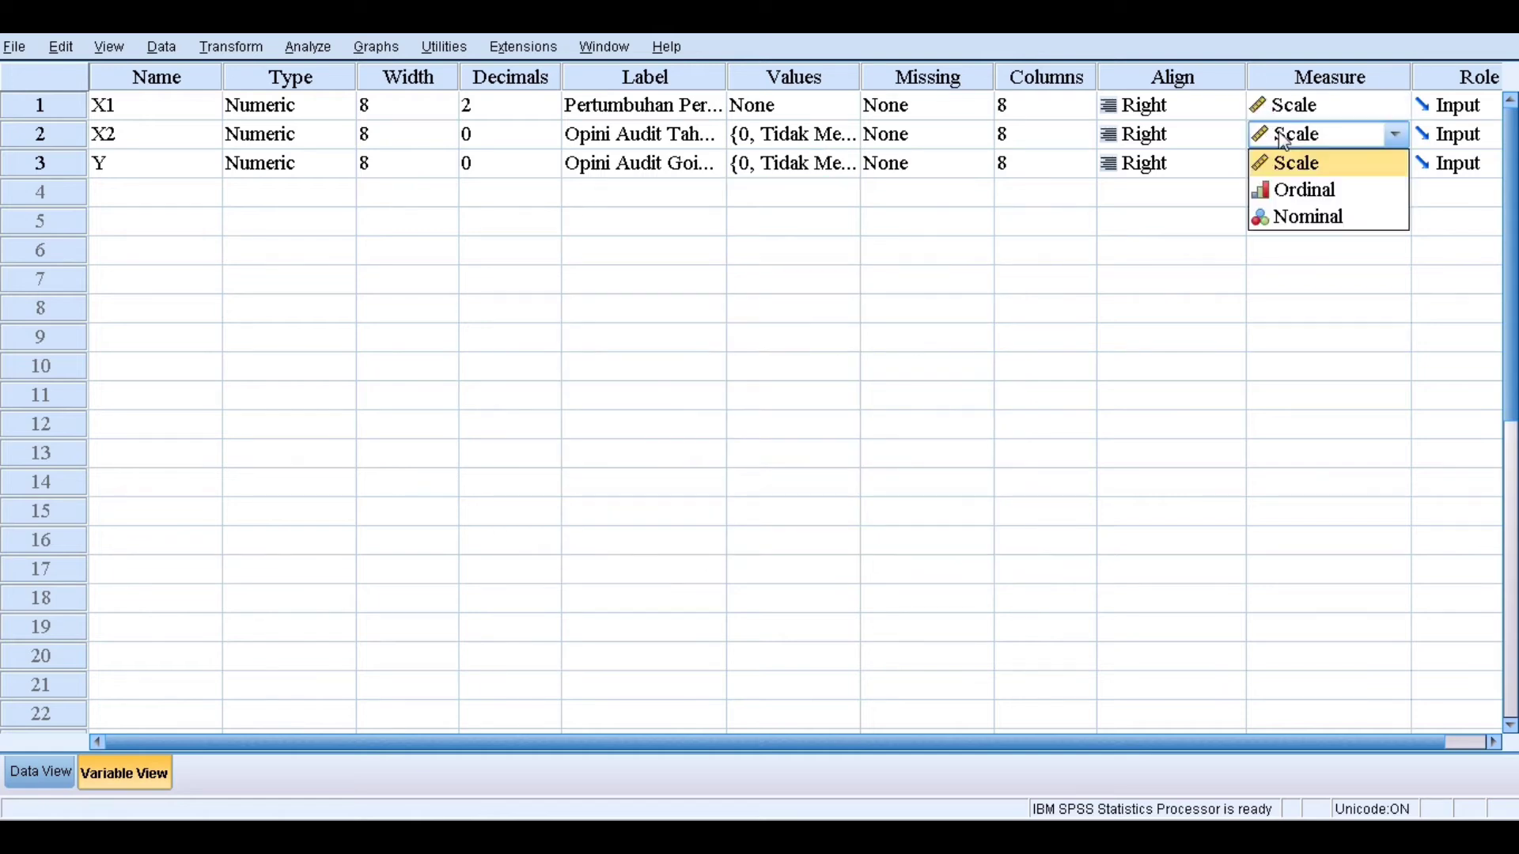
pyautogui.click(1285, 136)
pyautogui.click(1285, 136)
pyautogui.click(1285, 163)
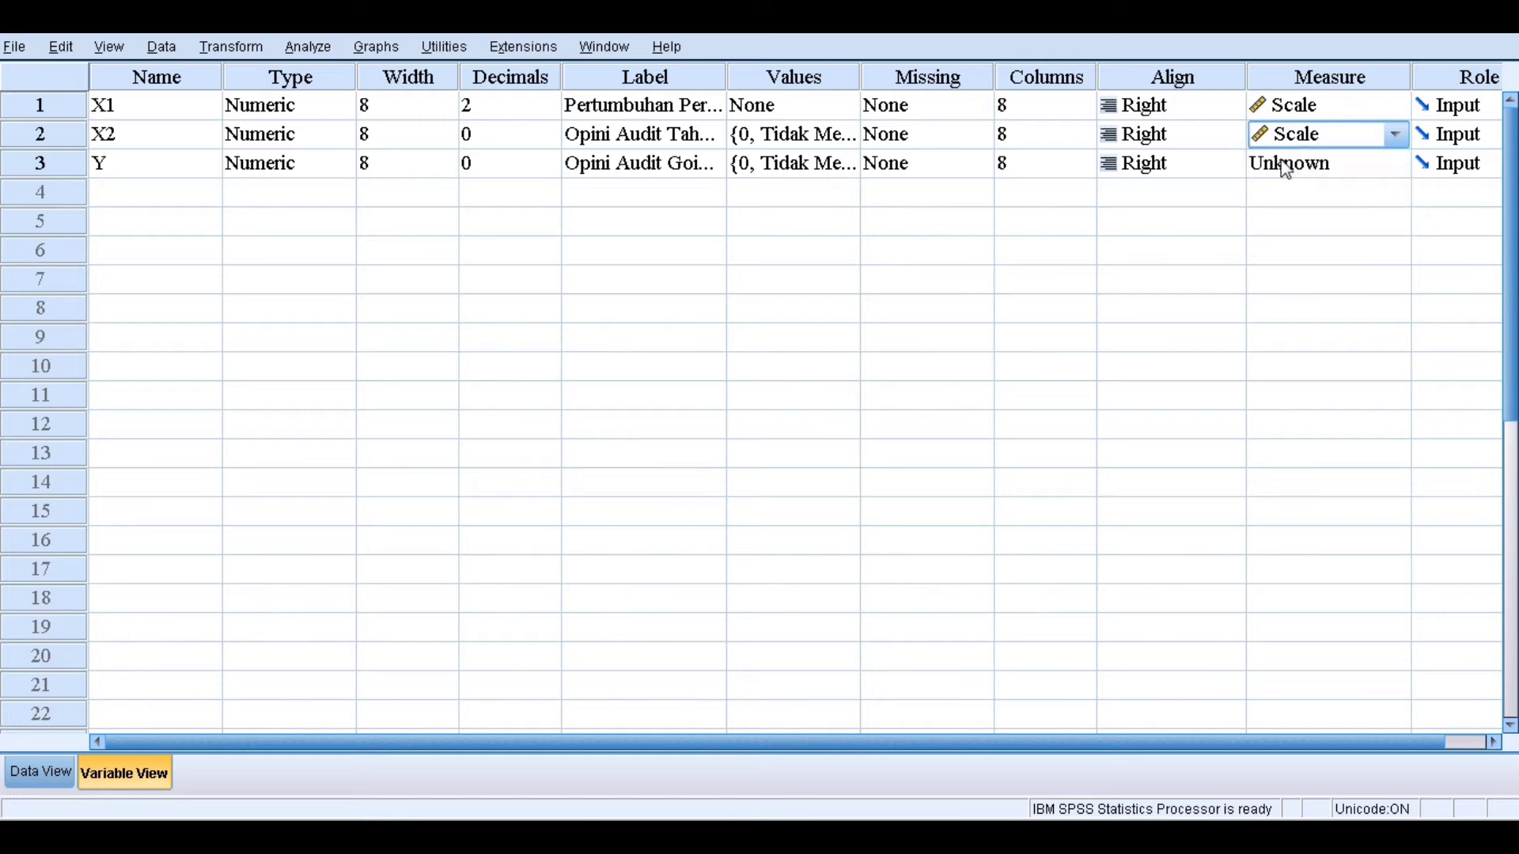
pyautogui.click(1288, 163)
pyautogui.click(1292, 193)
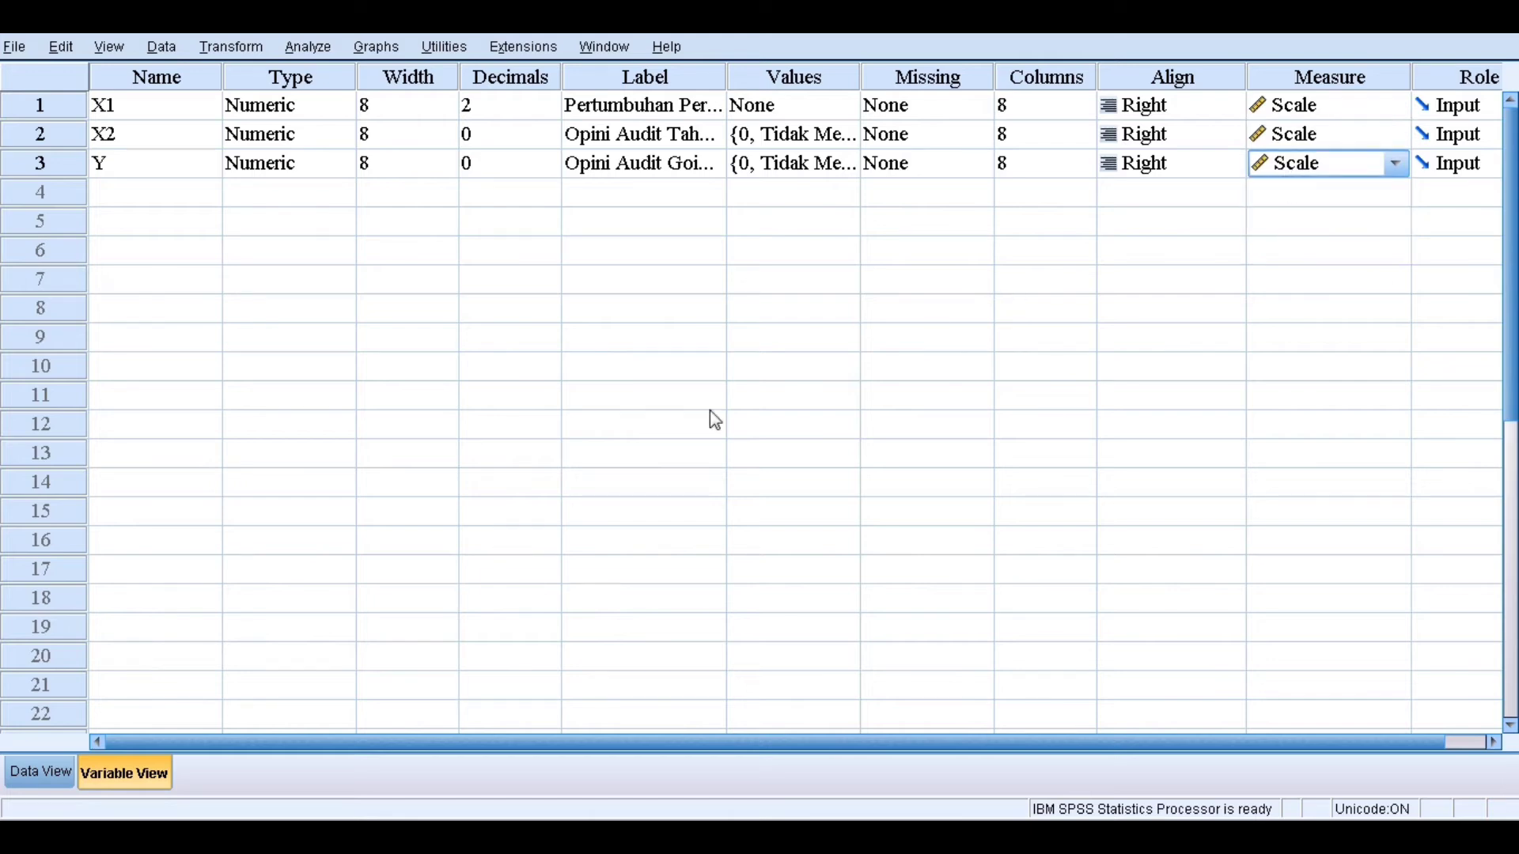
# - Fill in the missing X2 and Y values of the first case in the data with 0
pyautogui.click(39, 773)
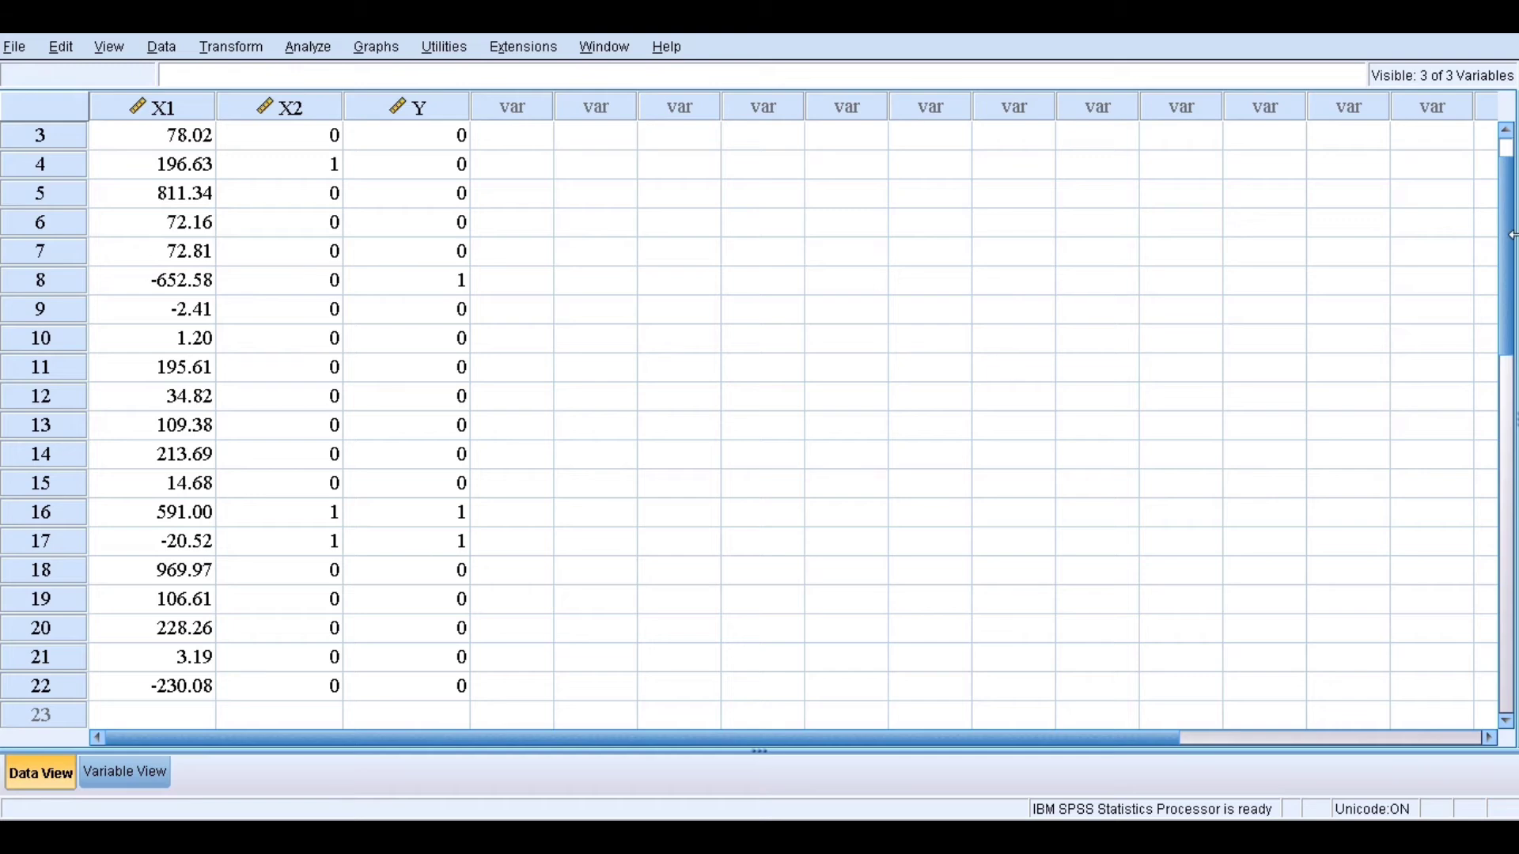
pyautogui.scroll(1, 1512, 229)
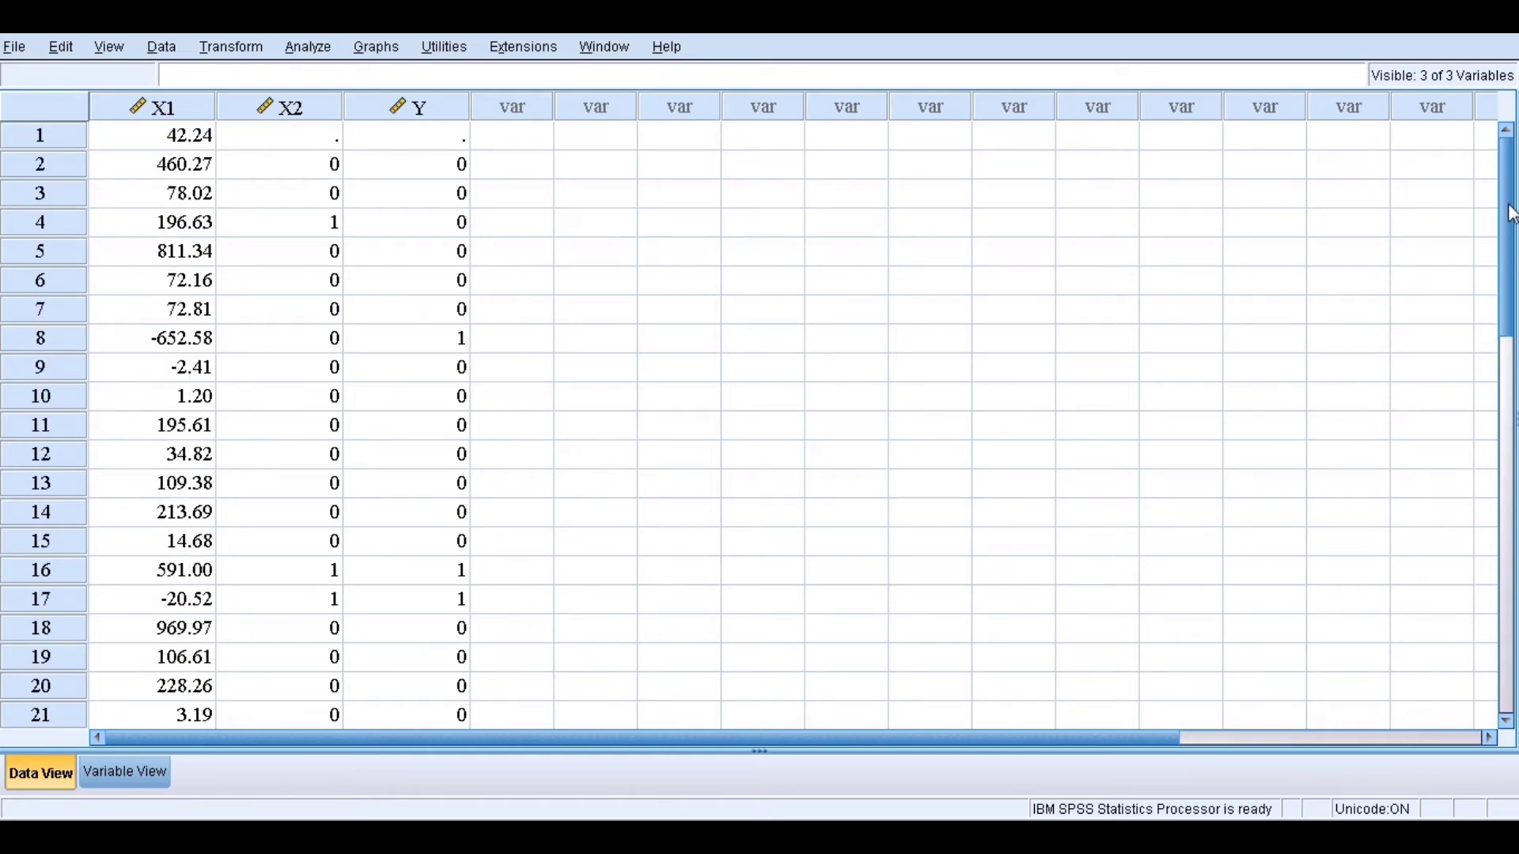
pyautogui.click(326, 142)
pyautogui.write('0')
pyautogui.click(383, 141)
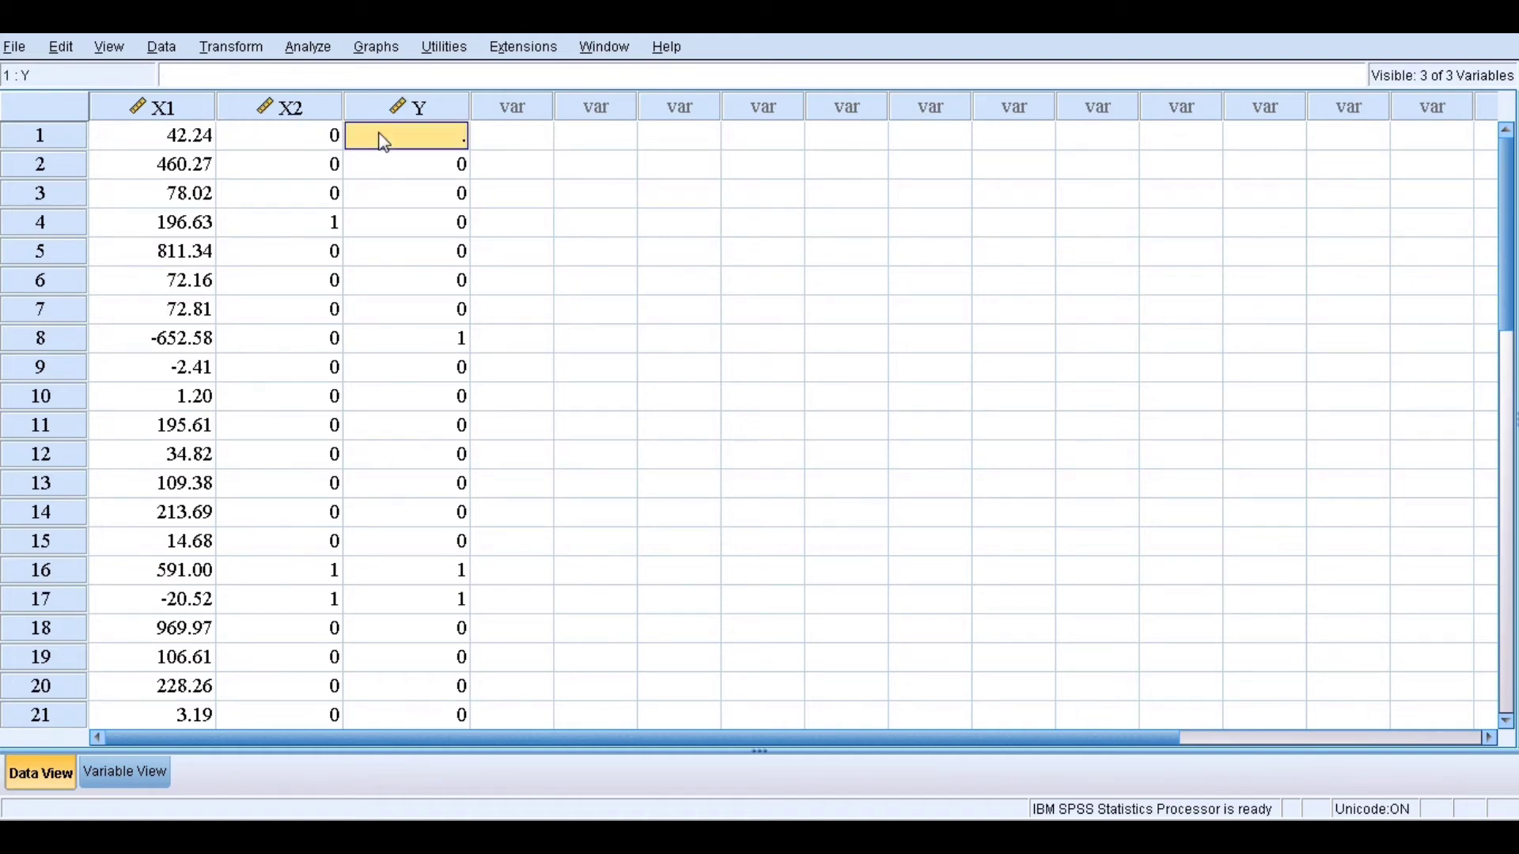
pyautogui.write('0')
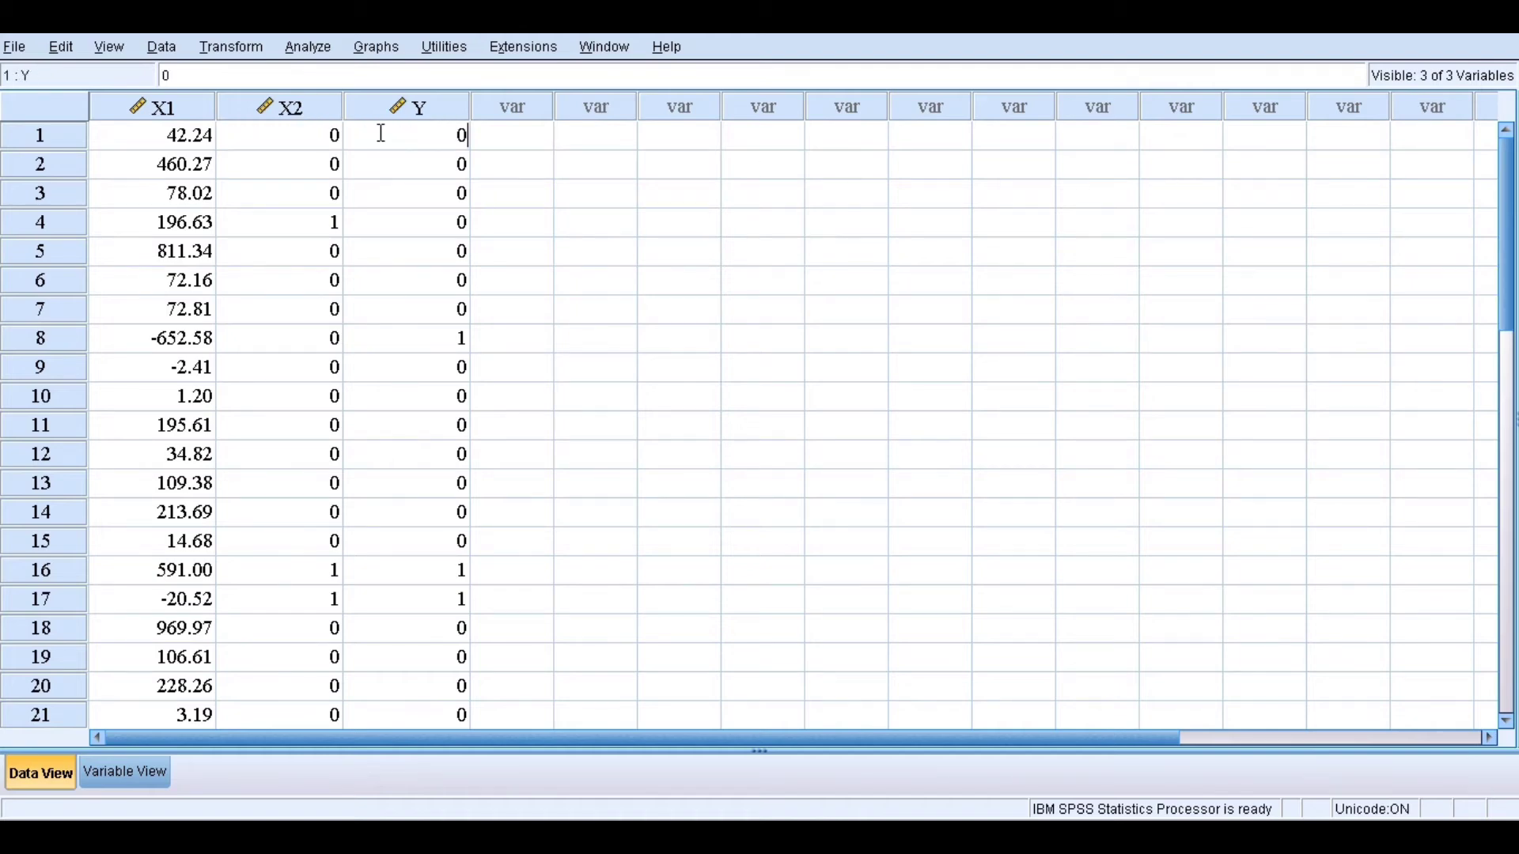
# - Set up a Binary Logistic regression with Opini Audit Going Concern [Y] as the dependent variable
pyautogui.click(299, 52)
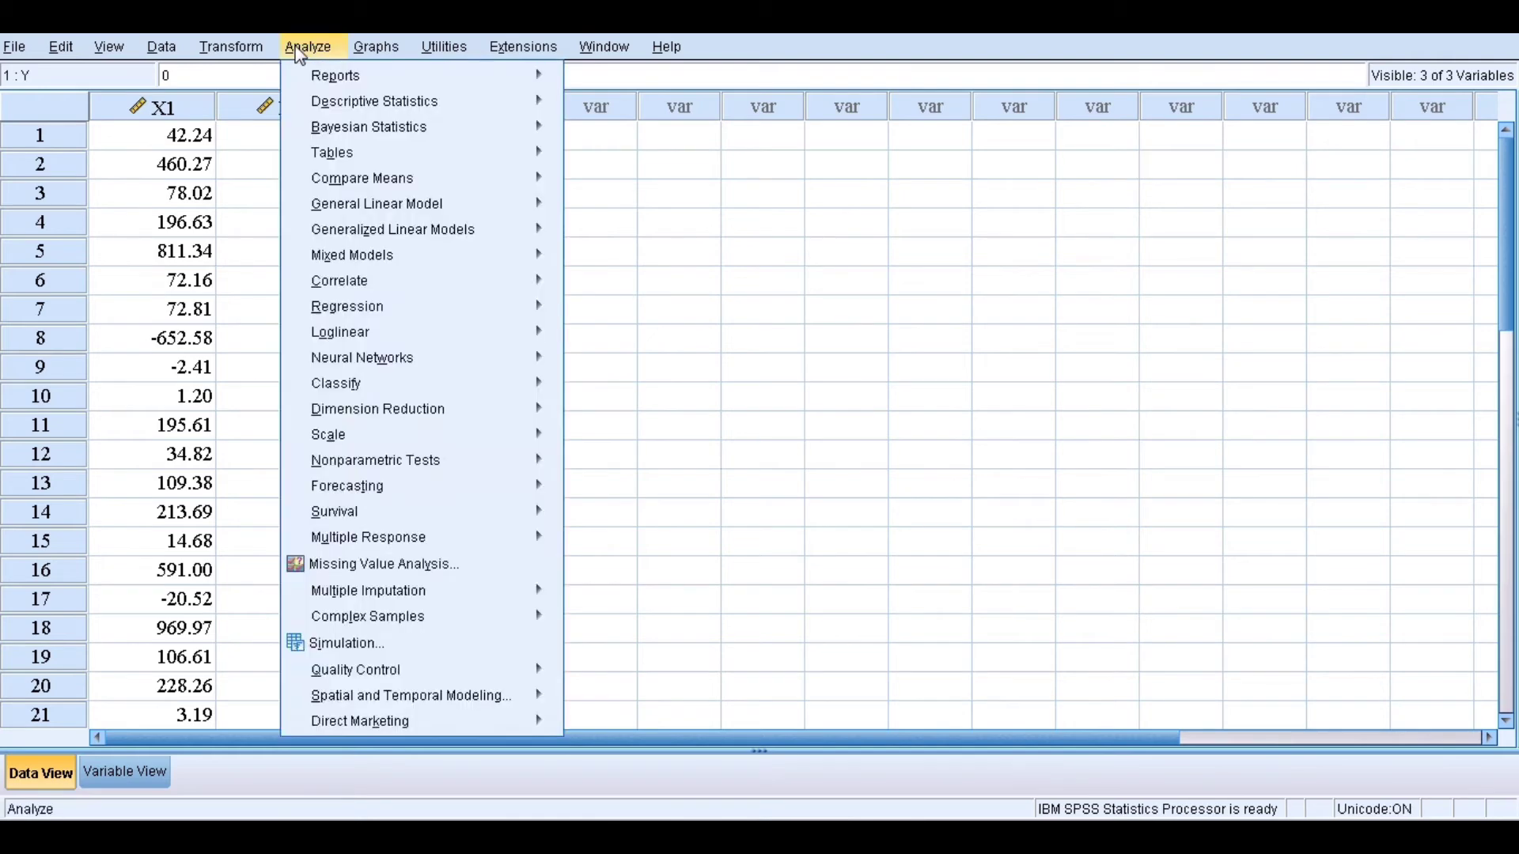
pyautogui.moveTo(365, 317)
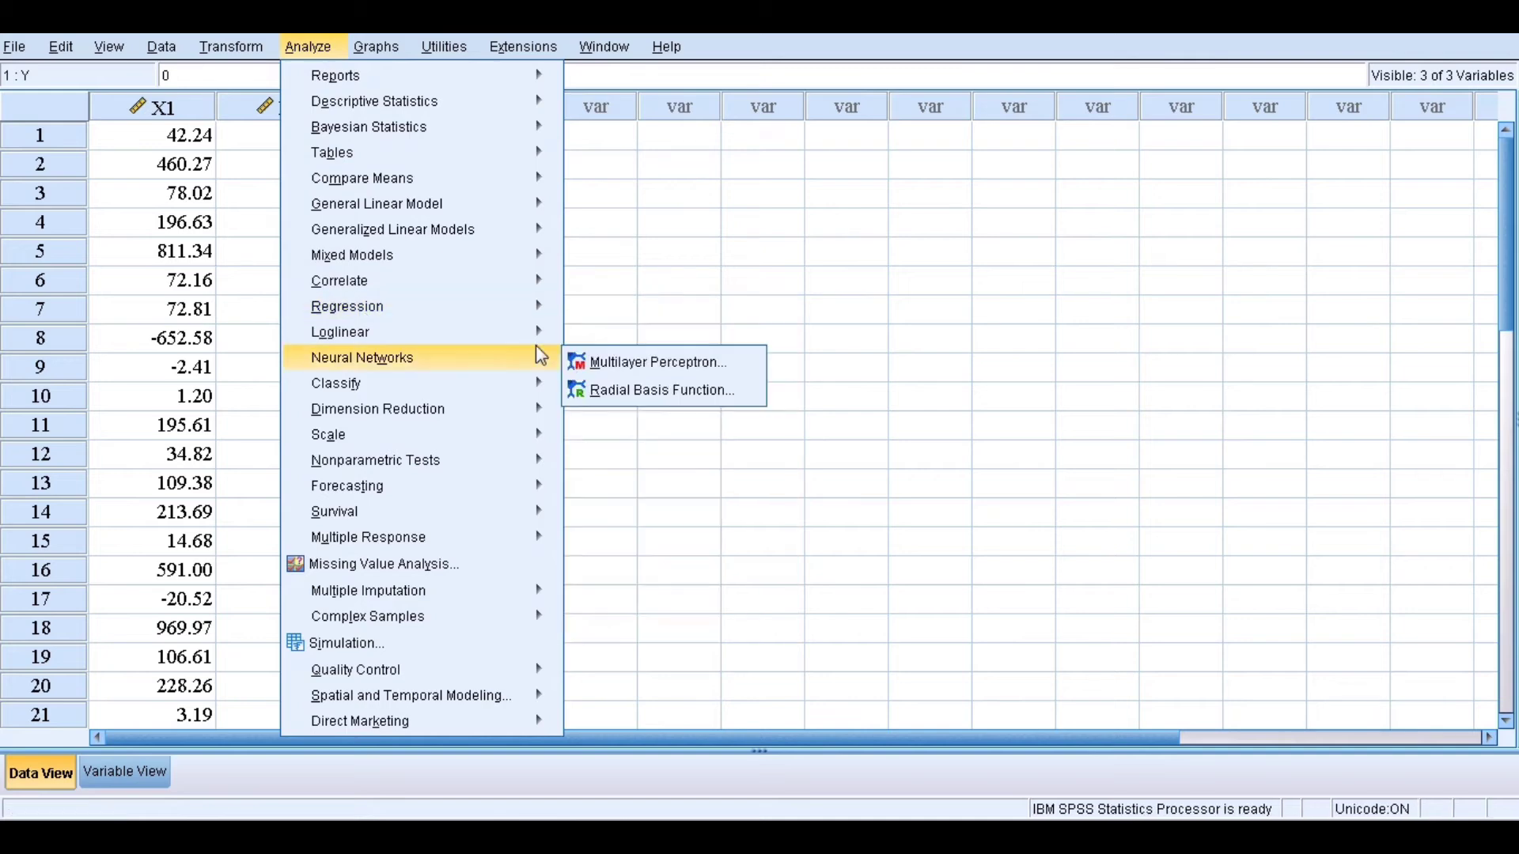
pyautogui.moveTo(535, 319)
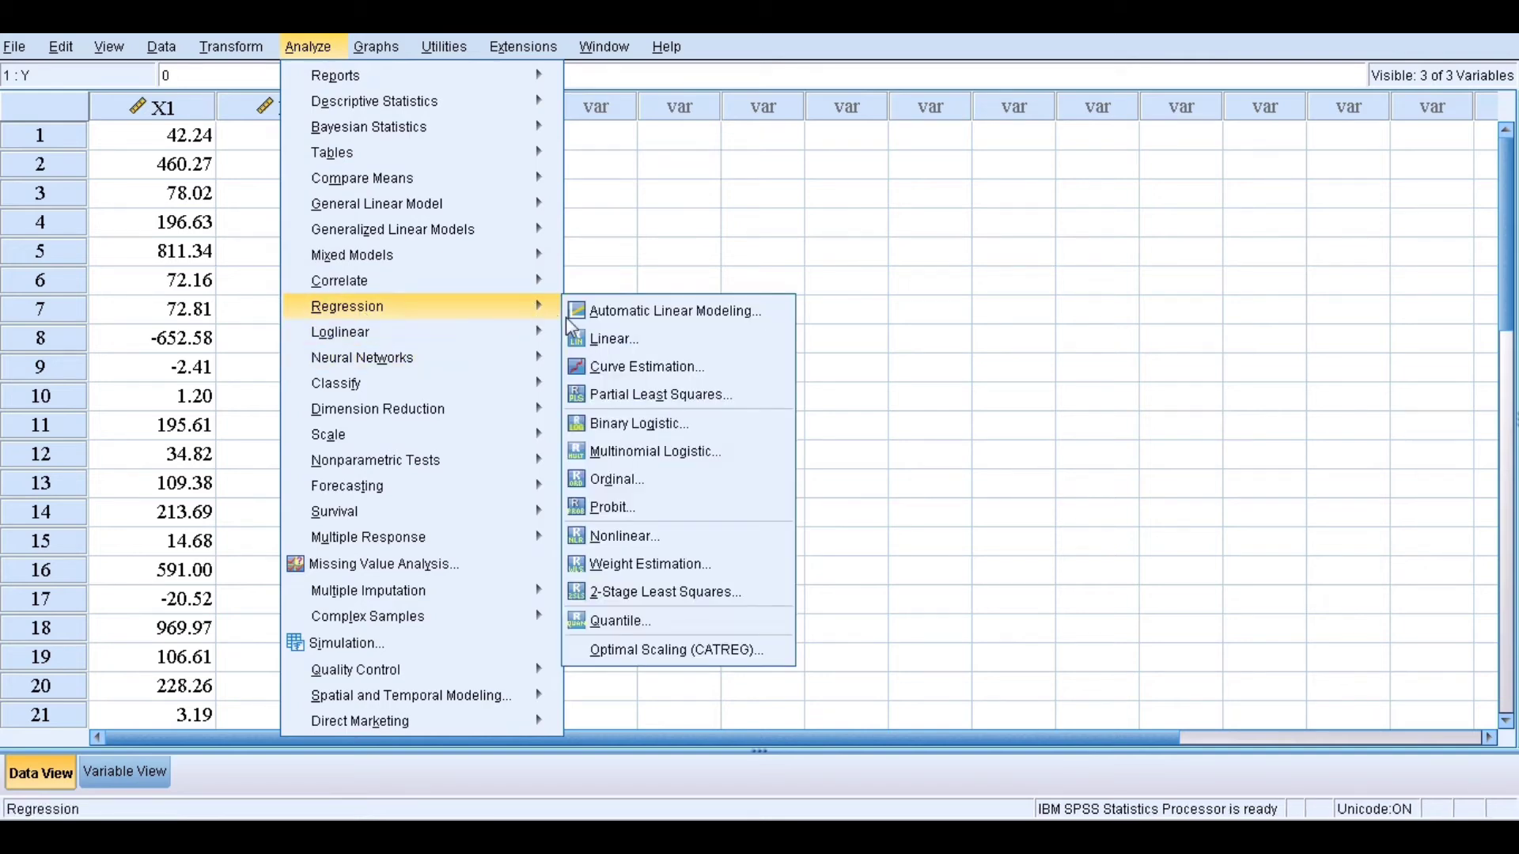
pyautogui.click(609, 419)
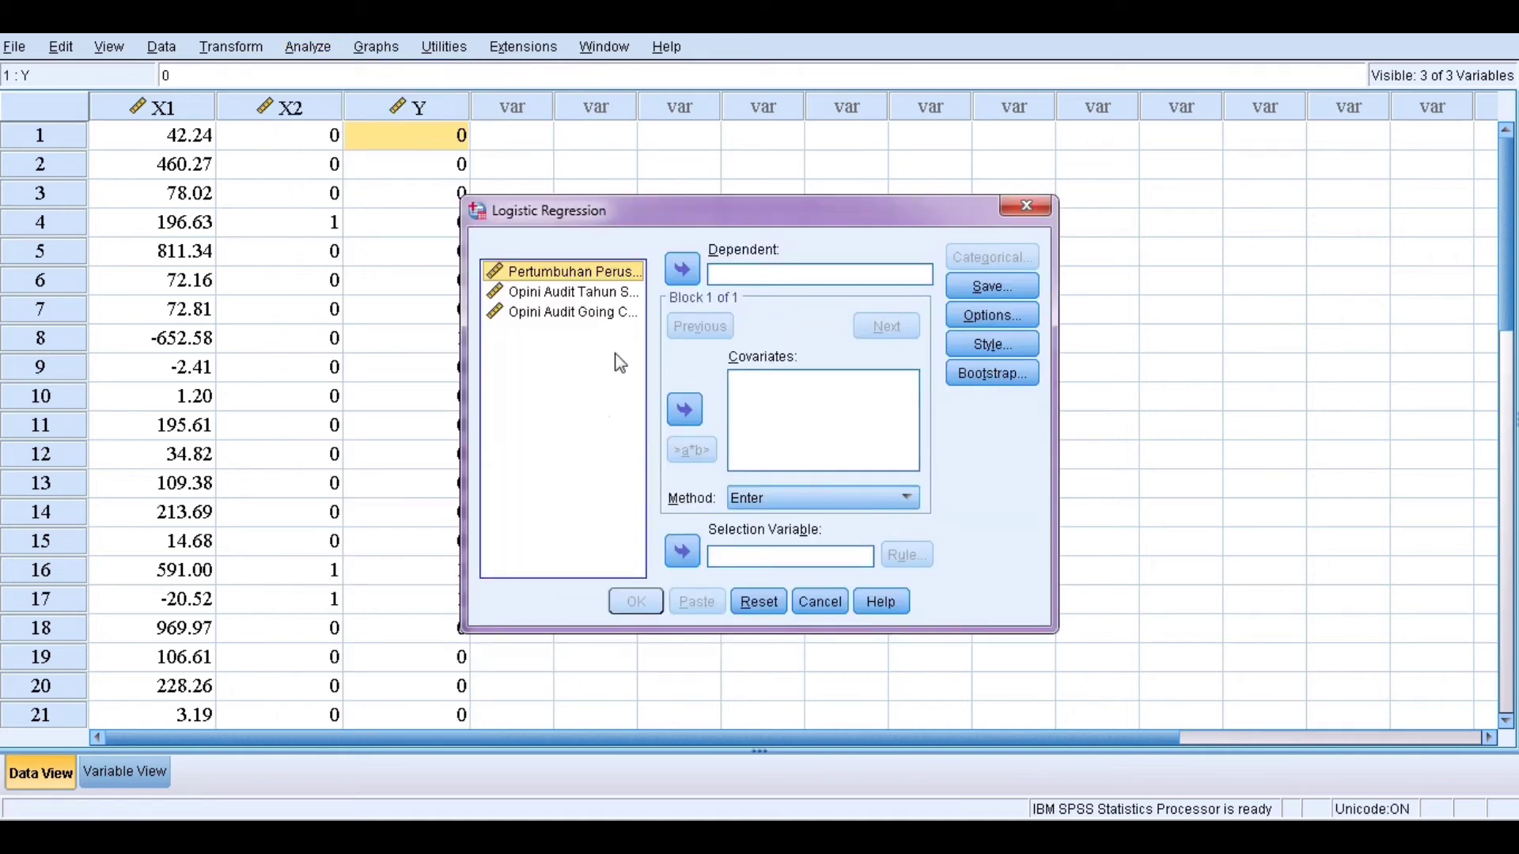
pyautogui.click(613, 313)
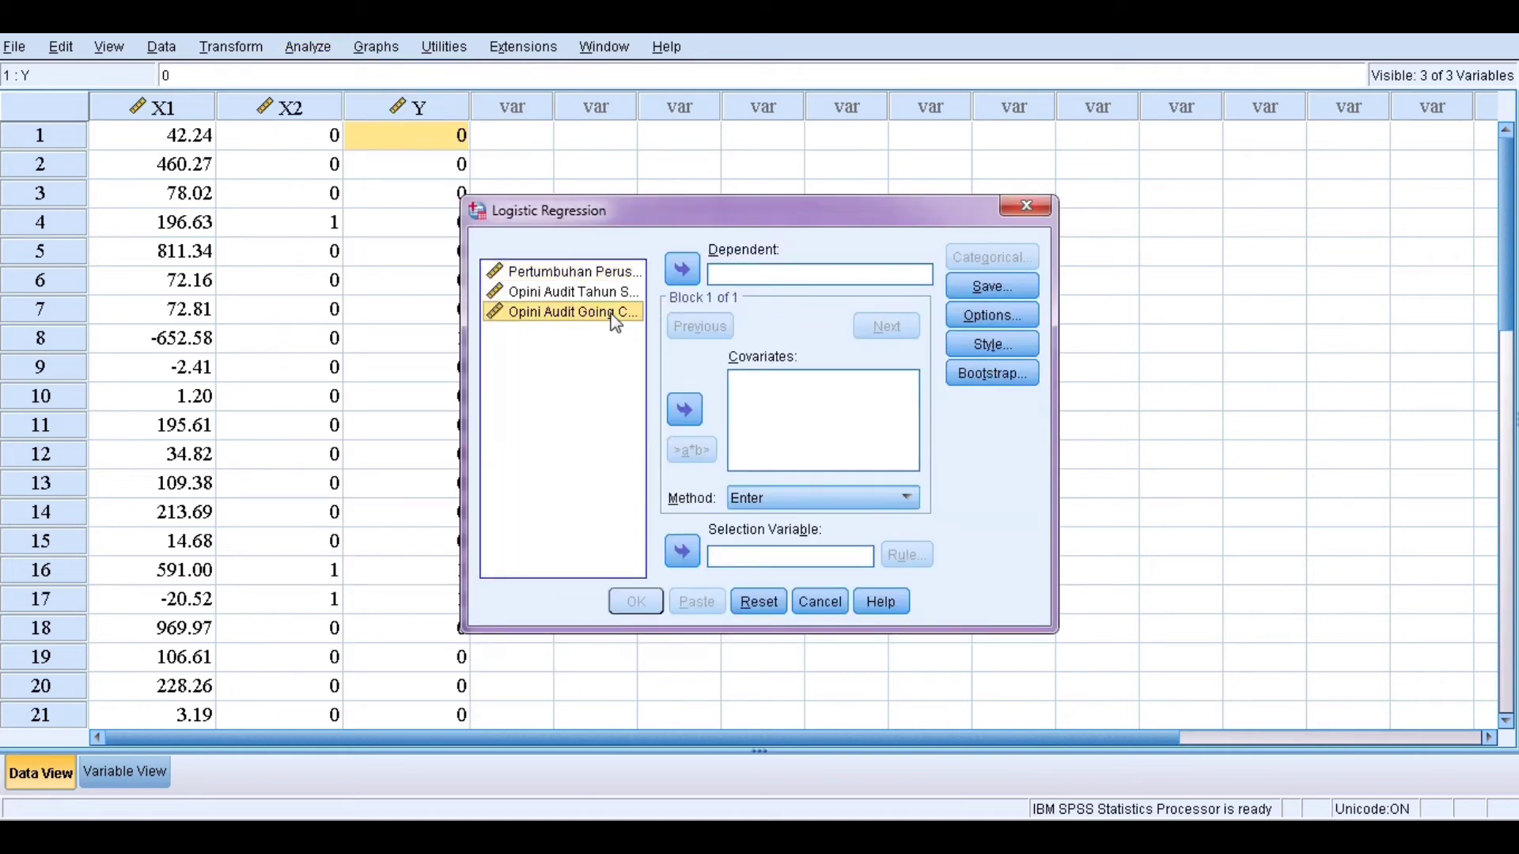
pyautogui.click(666, 273)
# - Add X1 and X2 as covariates of the logistic regression and choose Enter as the method
pyautogui.click(630, 273)
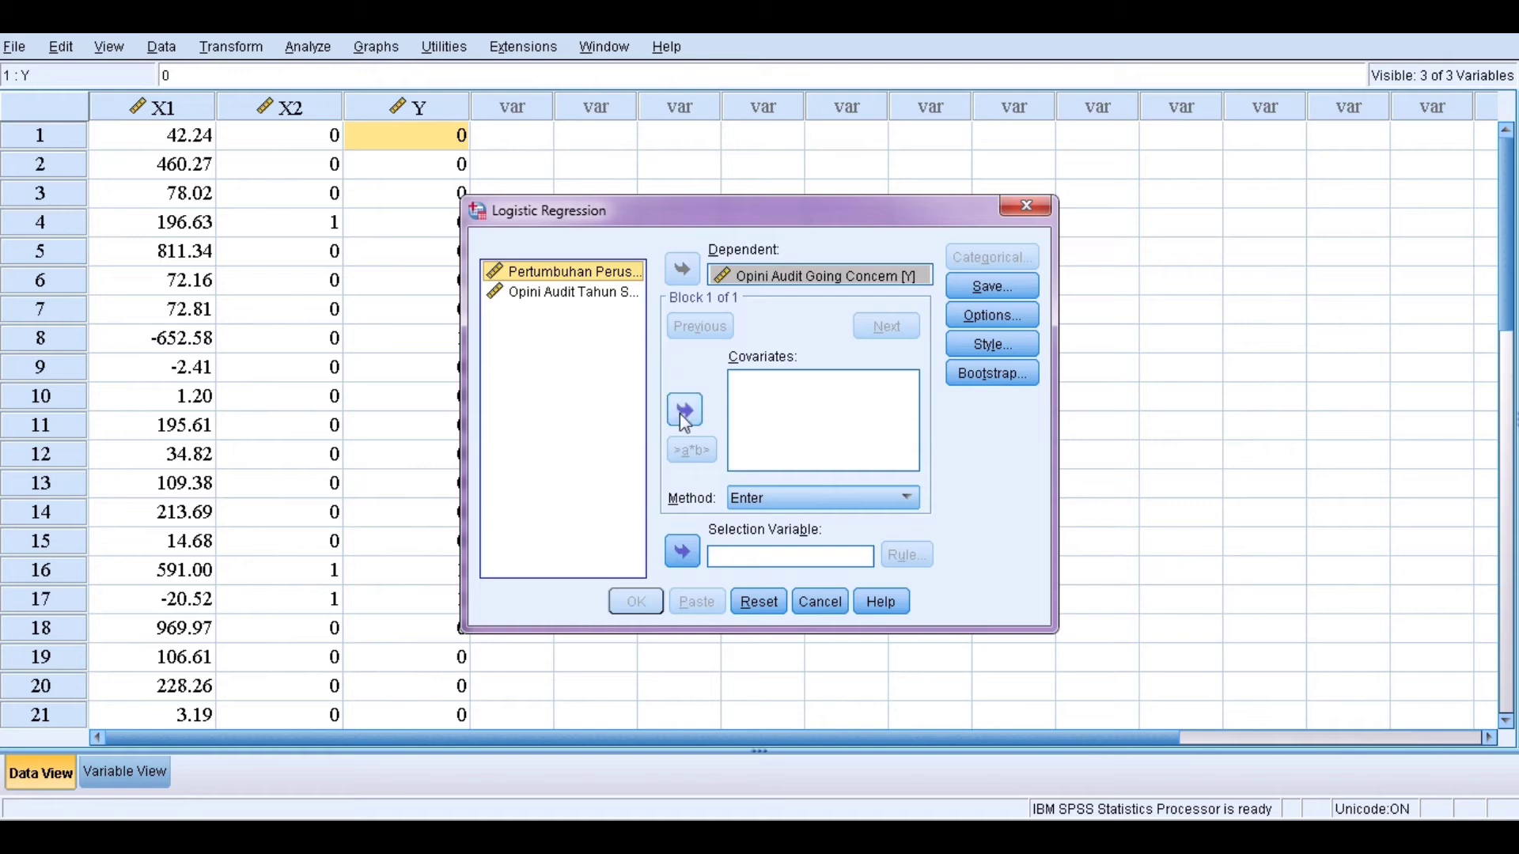
pyautogui.click(684, 410)
pyautogui.click(612, 299)
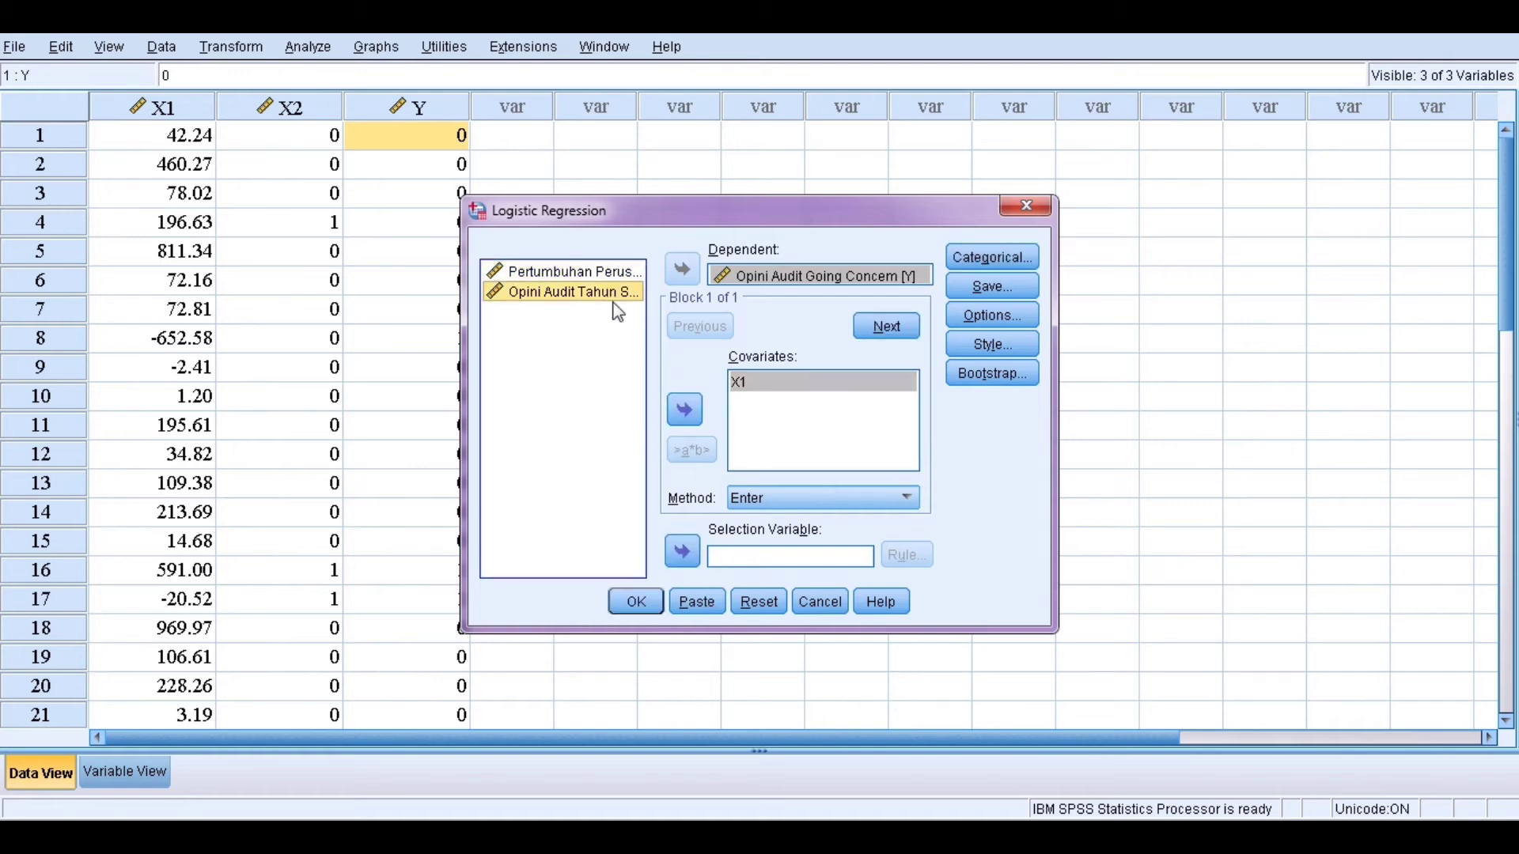
pyautogui.click(684, 409)
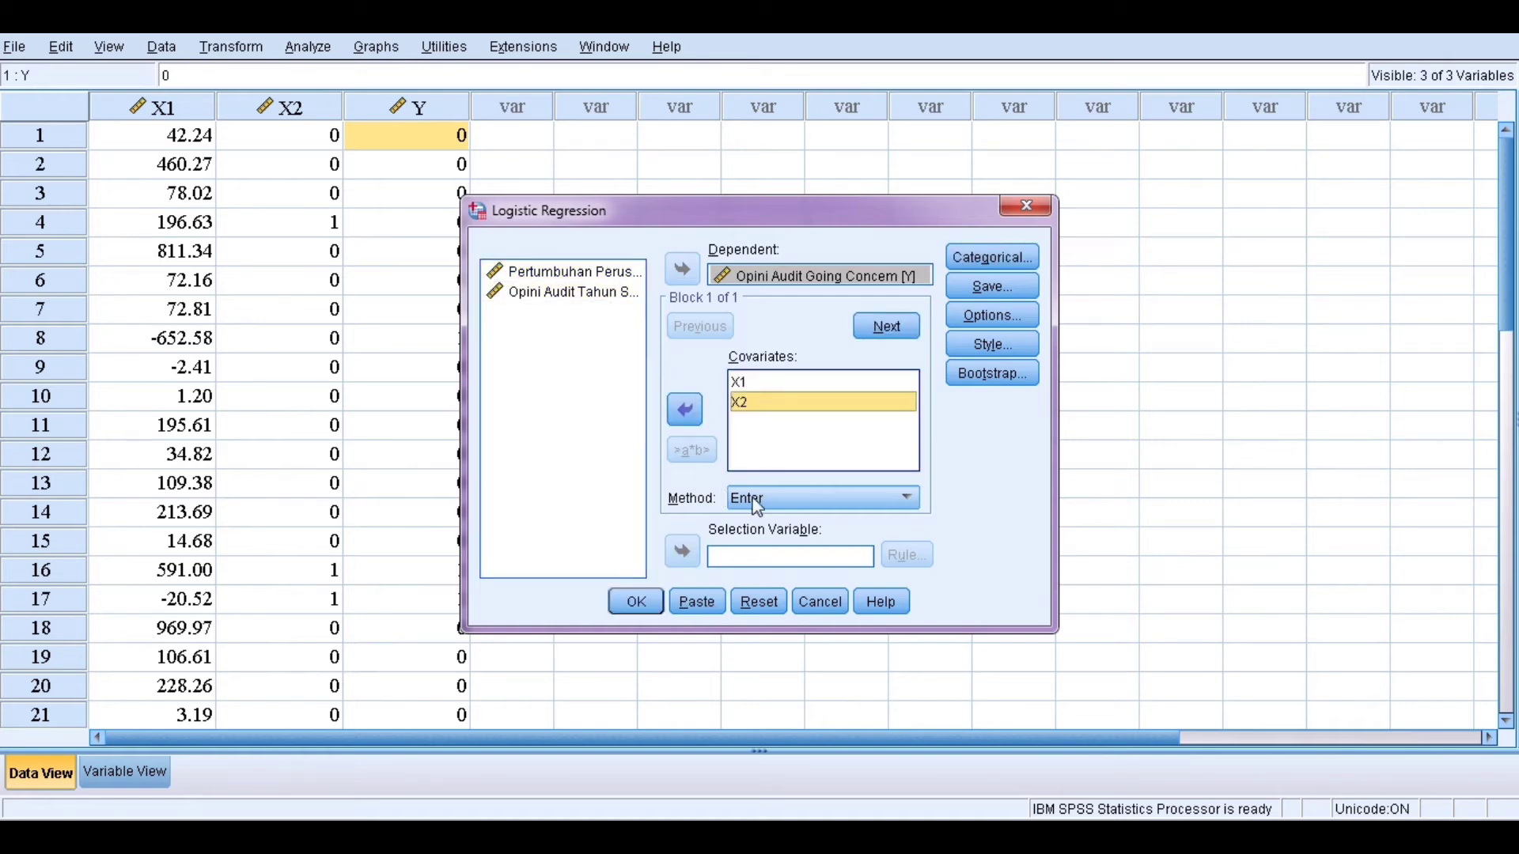
pyautogui.click(909, 500)
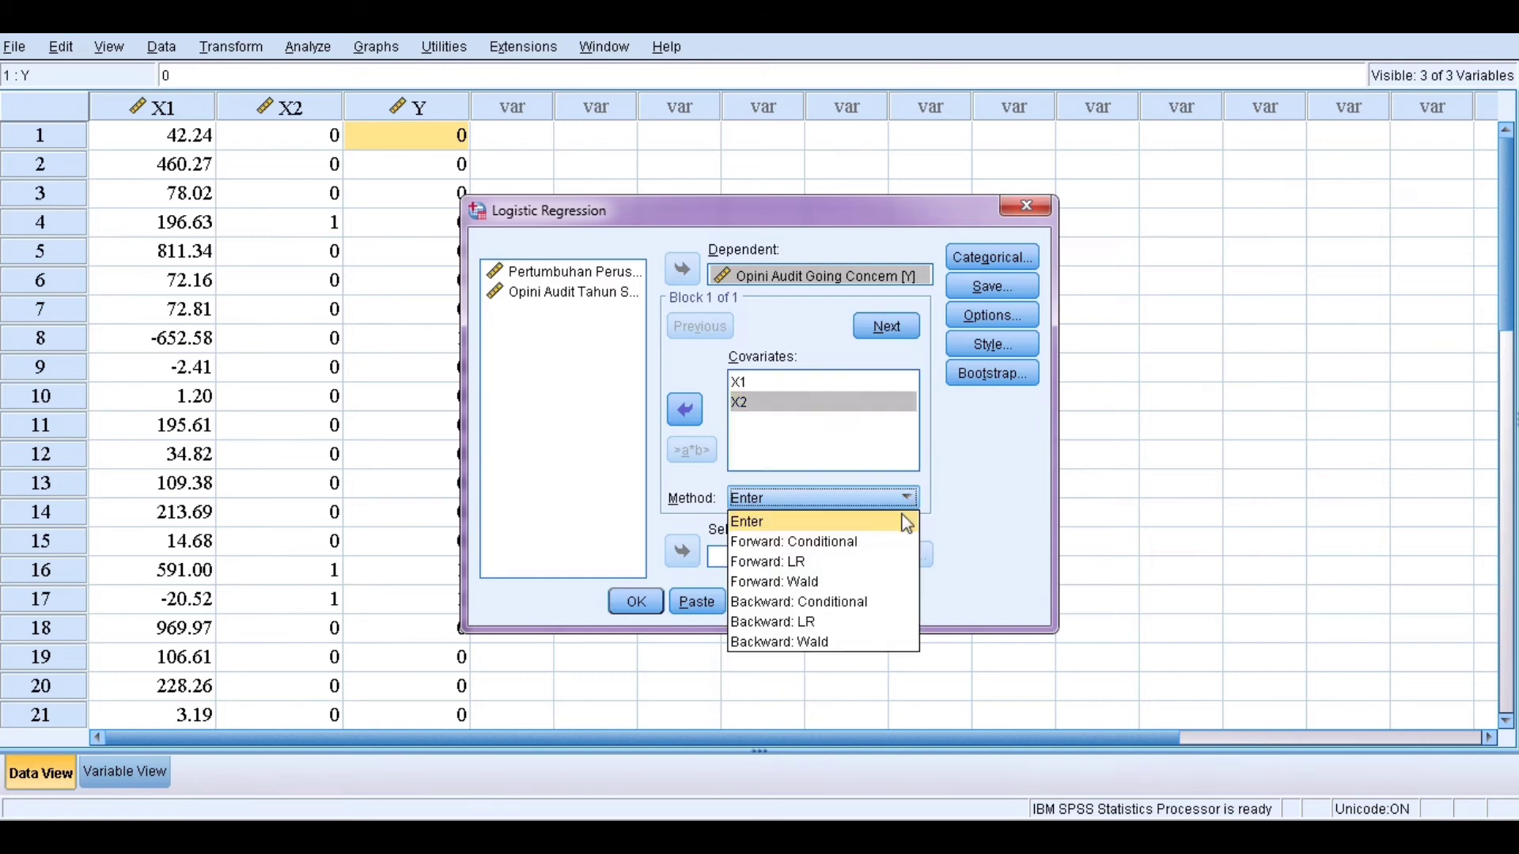
pyautogui.click(907, 522)
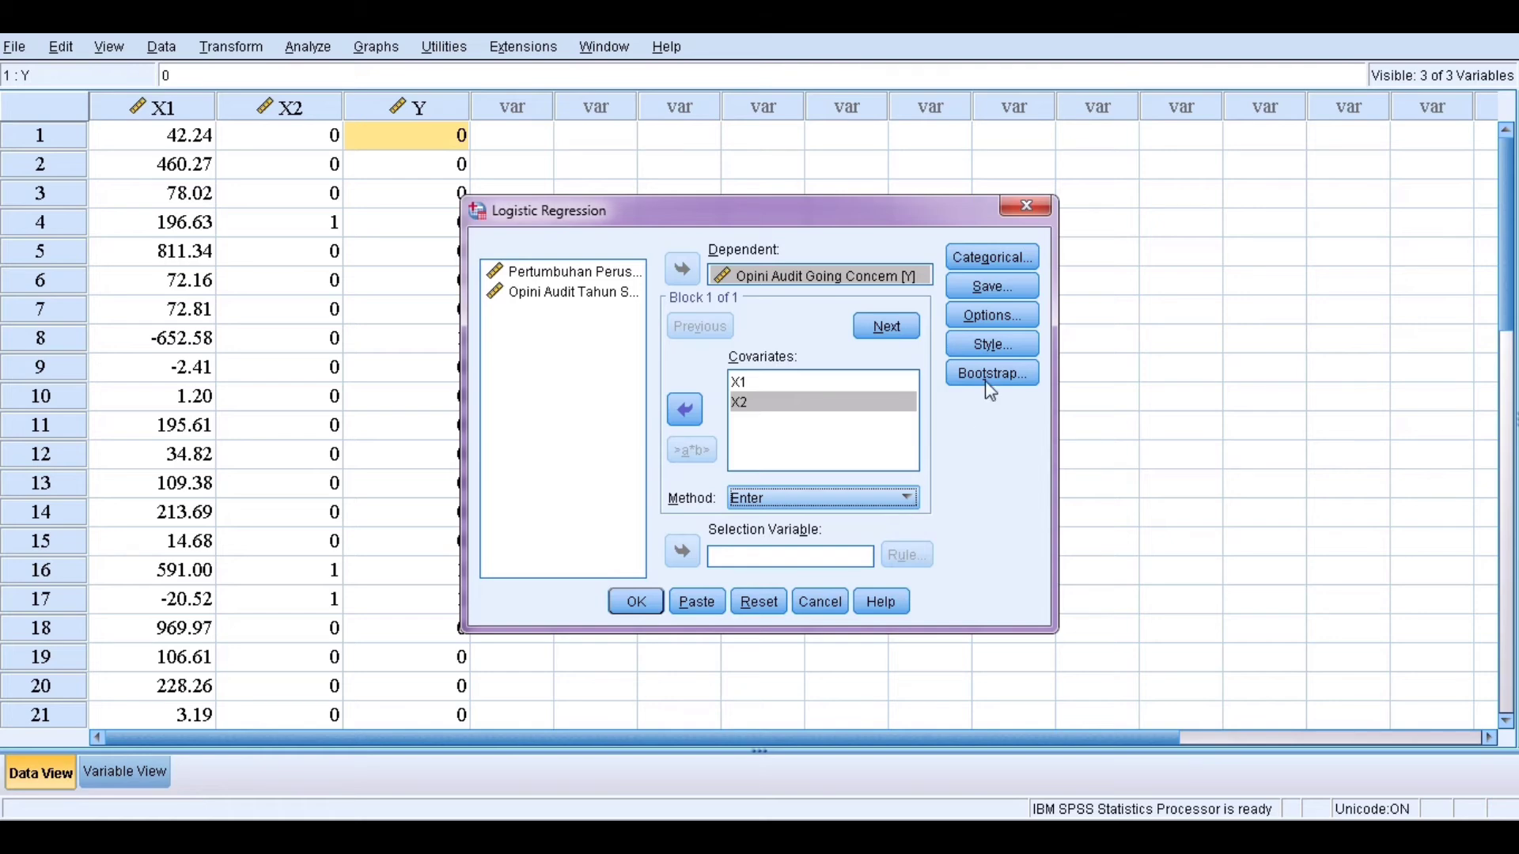
# - Include classification plots, Hosmer-Lemeshow goodness-of-fit, correlations of estimates and iteration history in the output, and run the logistic regression
pyautogui.click(983, 315)
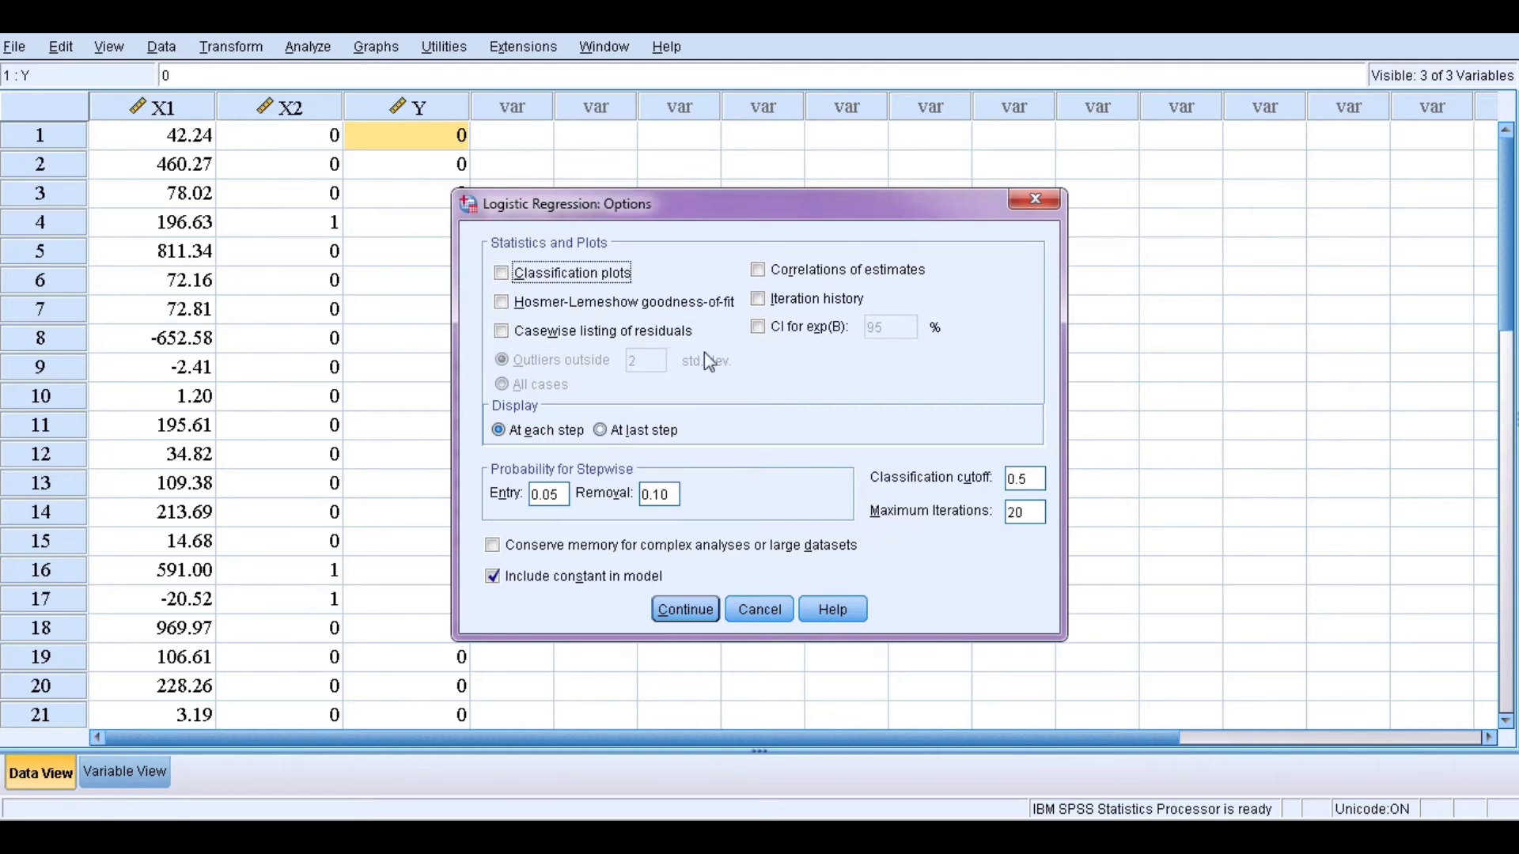
pyautogui.click(501, 274)
pyautogui.click(503, 305)
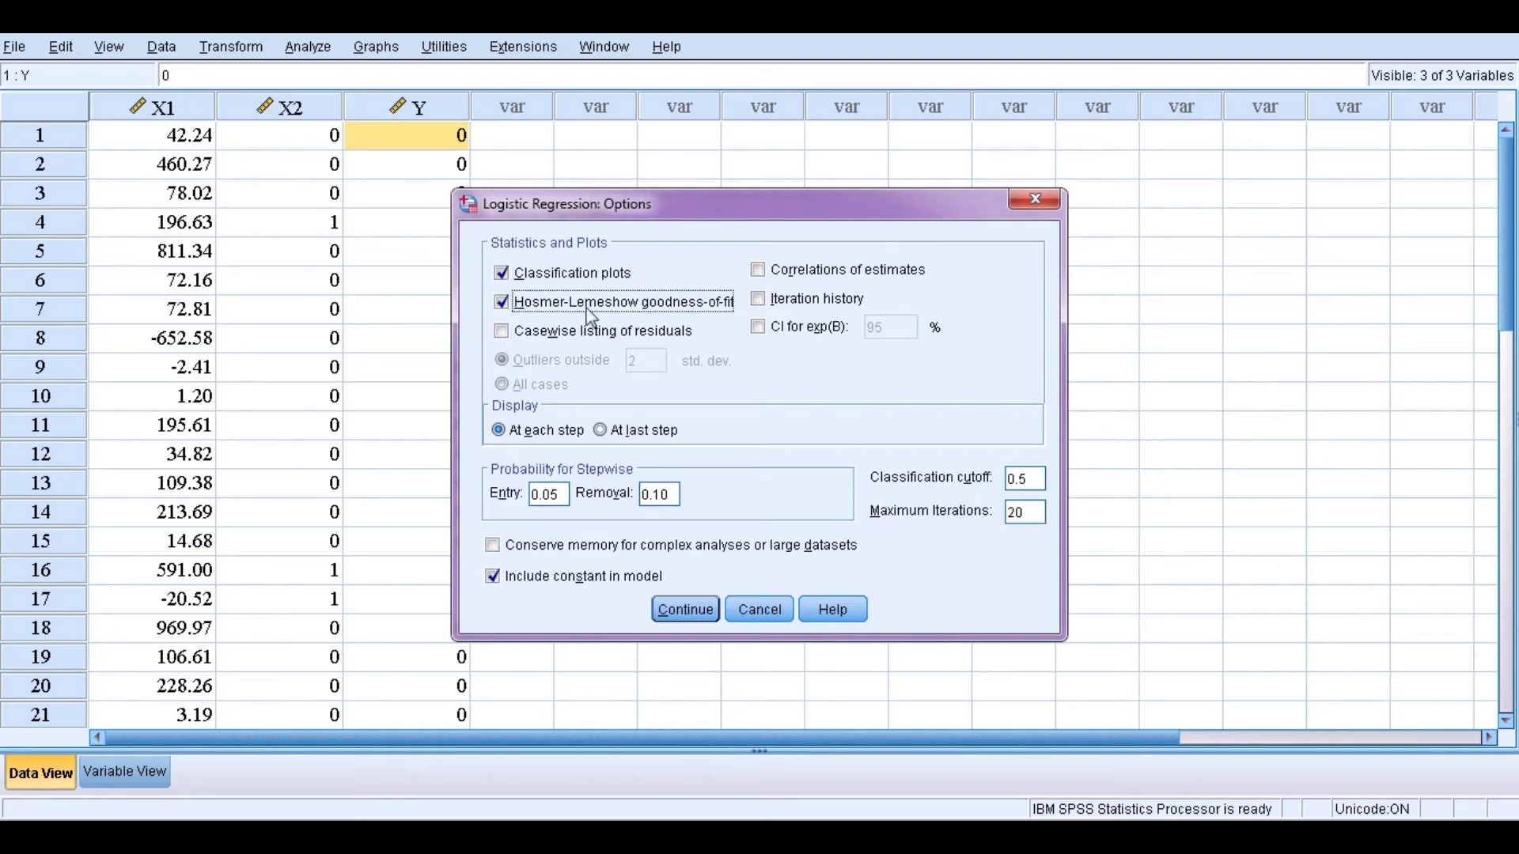
pyautogui.click(758, 271)
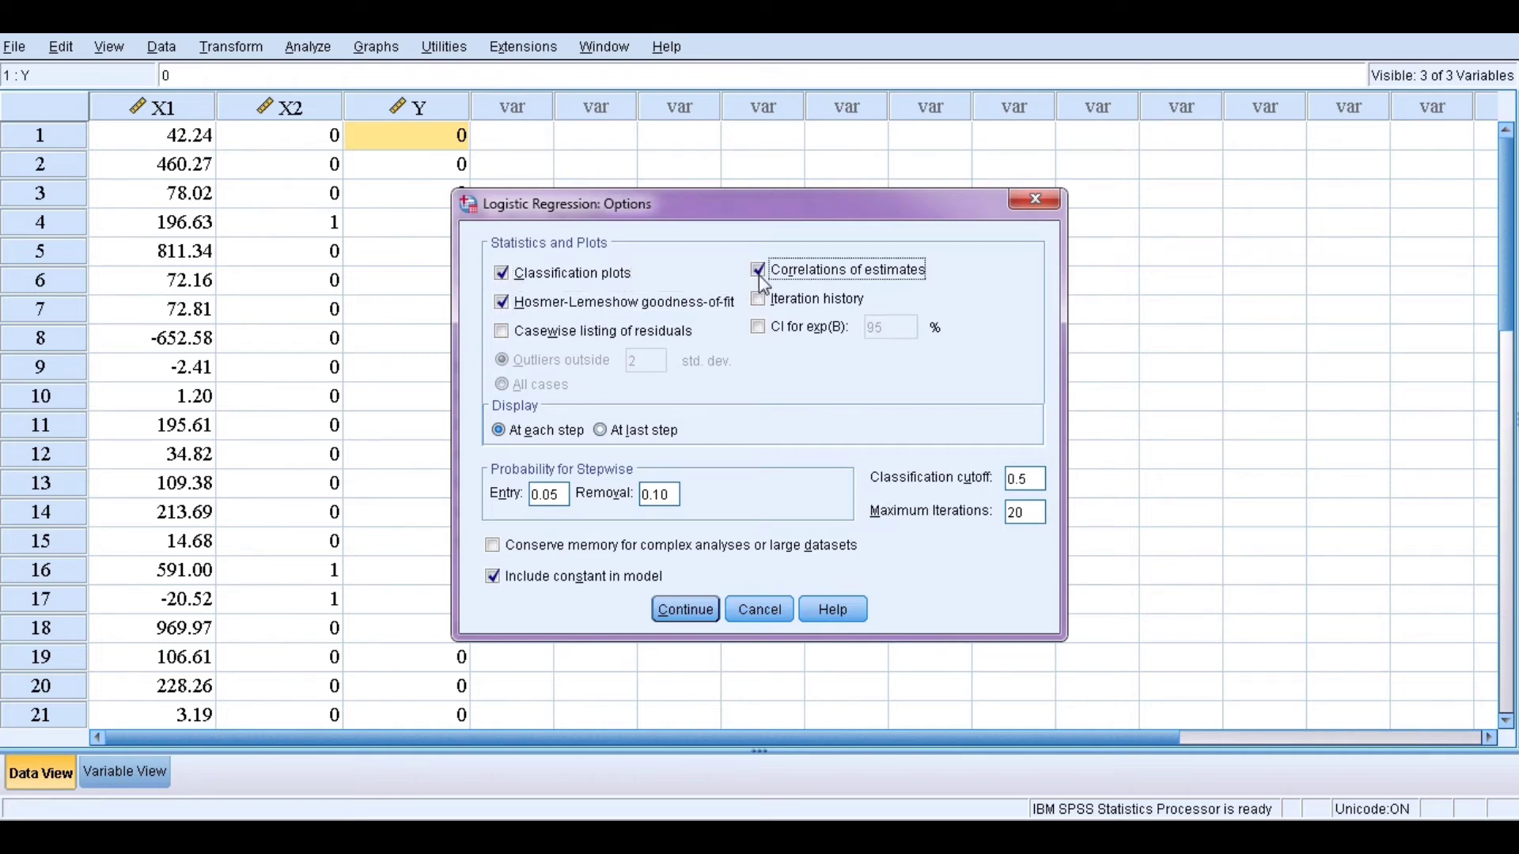
pyautogui.click(759, 302)
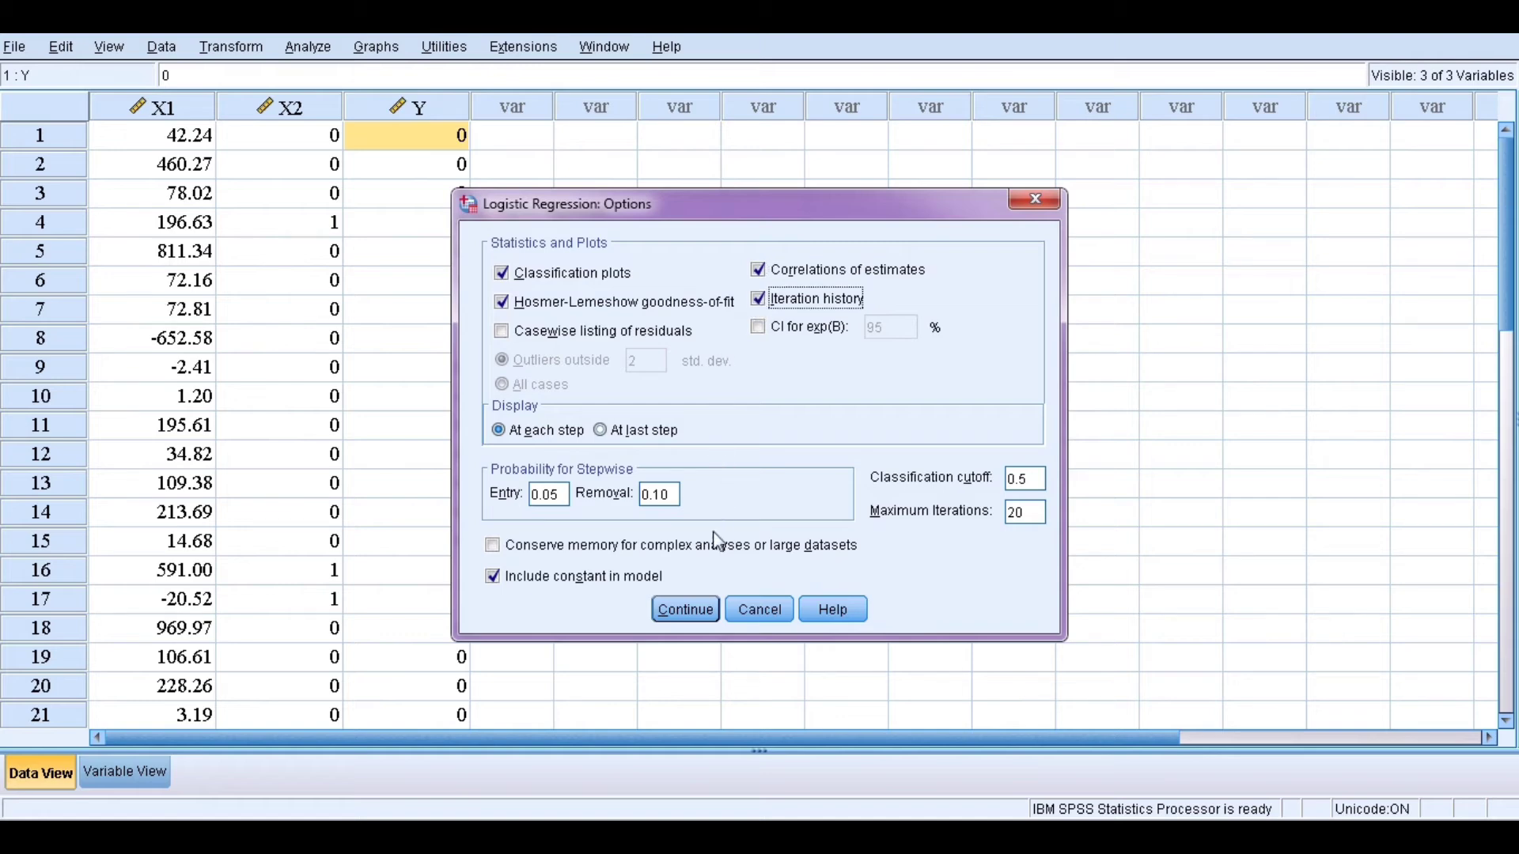
pyautogui.click(686, 611)
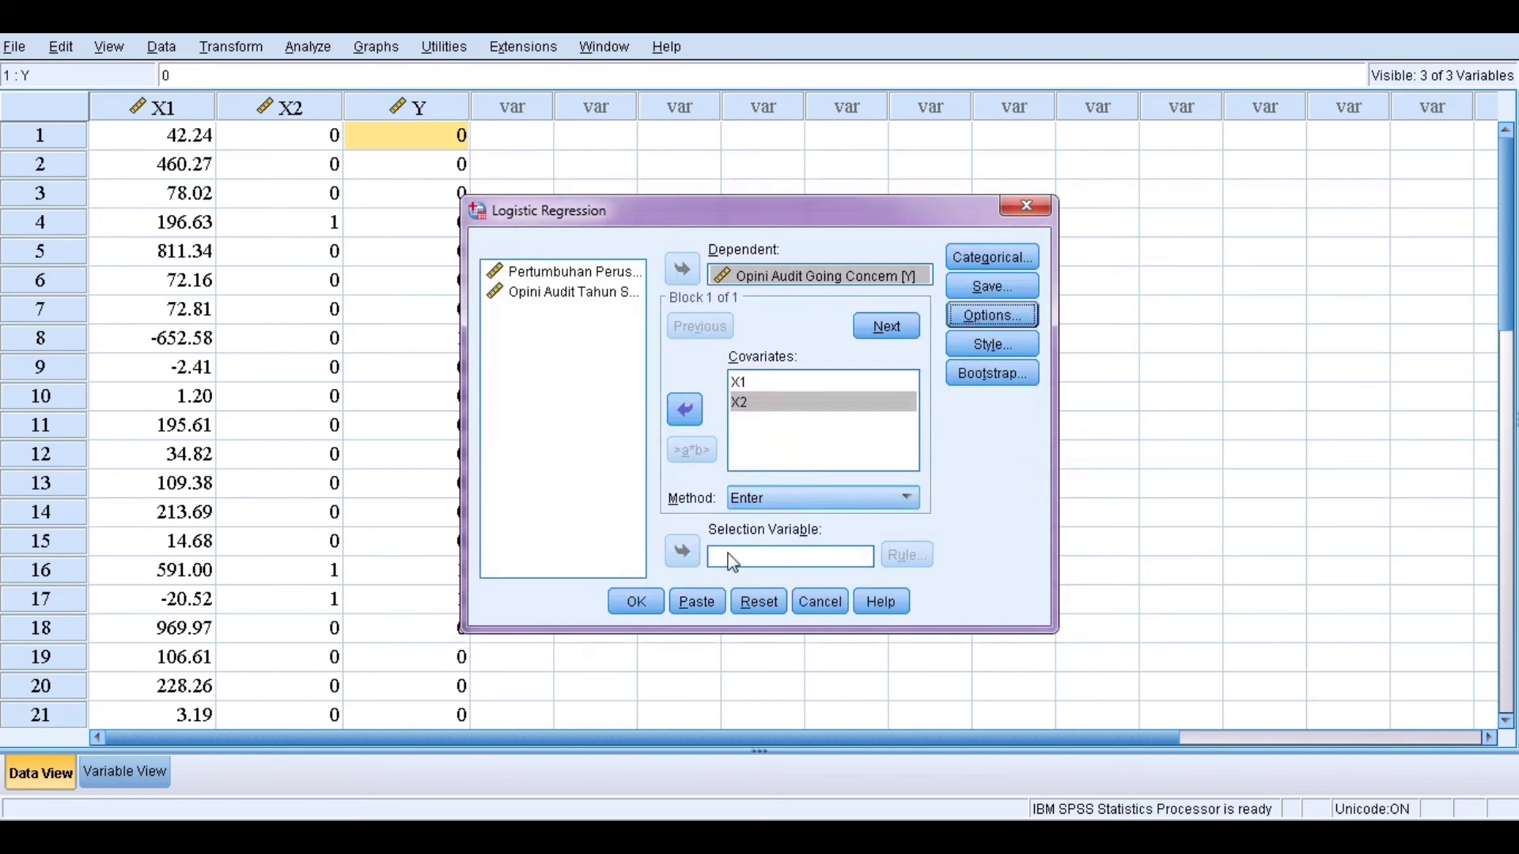
pyautogui.click(624, 606)
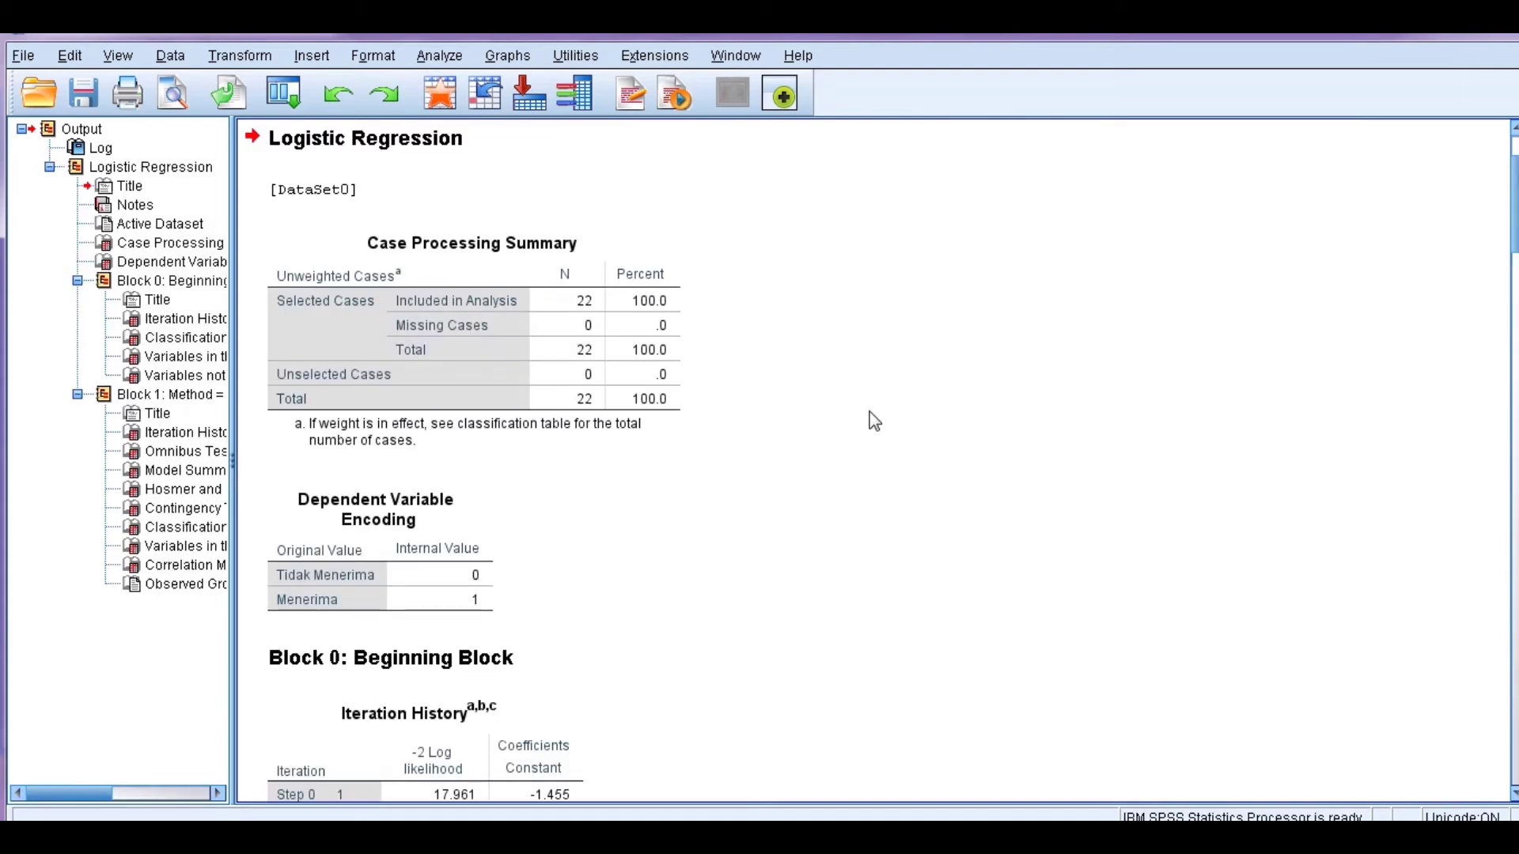
# - Examine the case processing summary, the dependent variable encoding and the Block 0 tables in the regression output
pyautogui.click(653, 377)
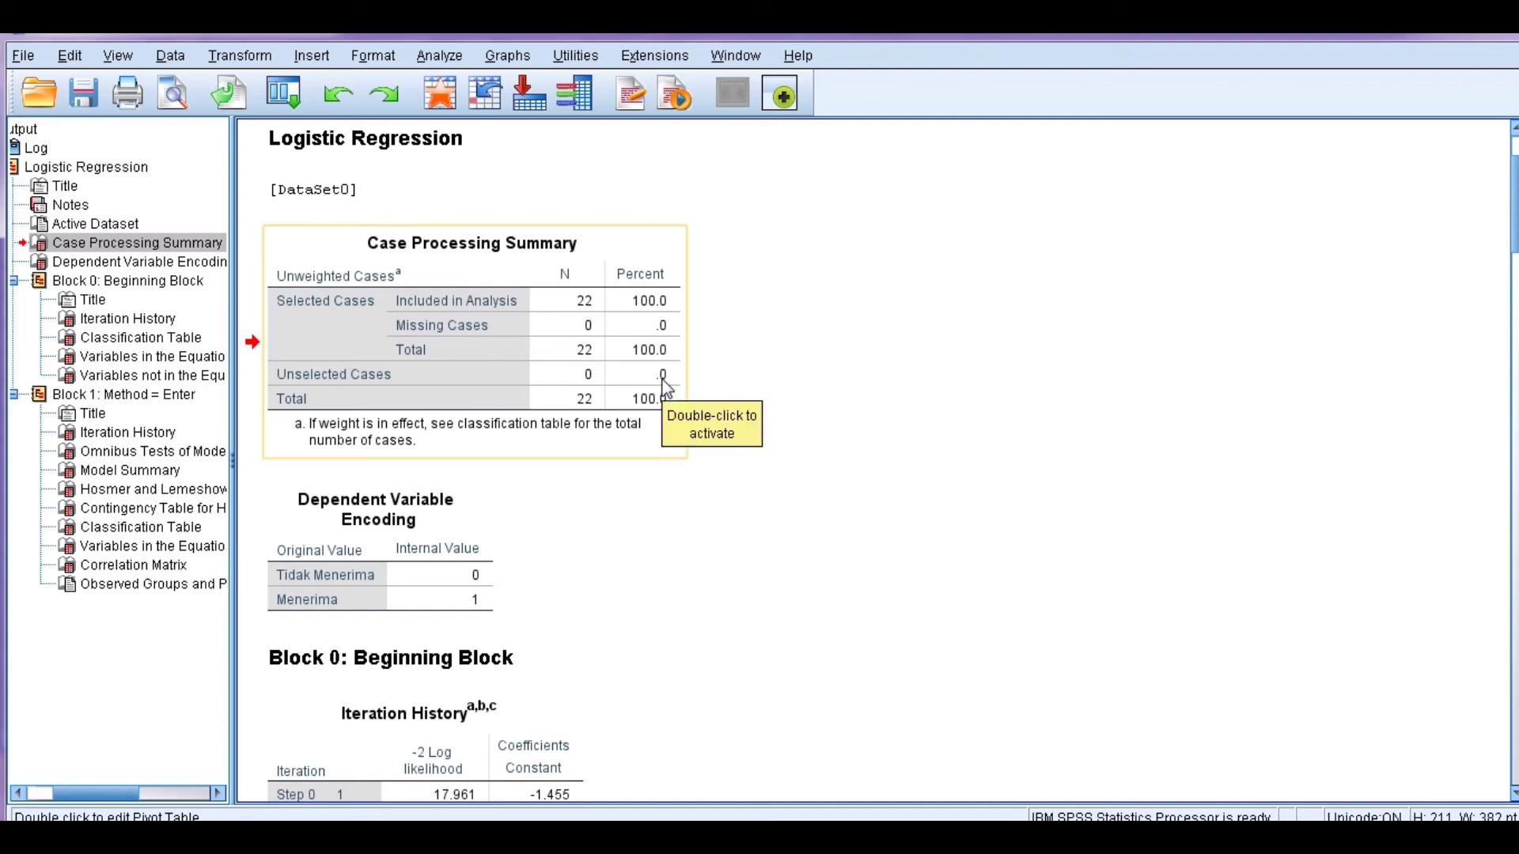
pyautogui.click(472, 562)
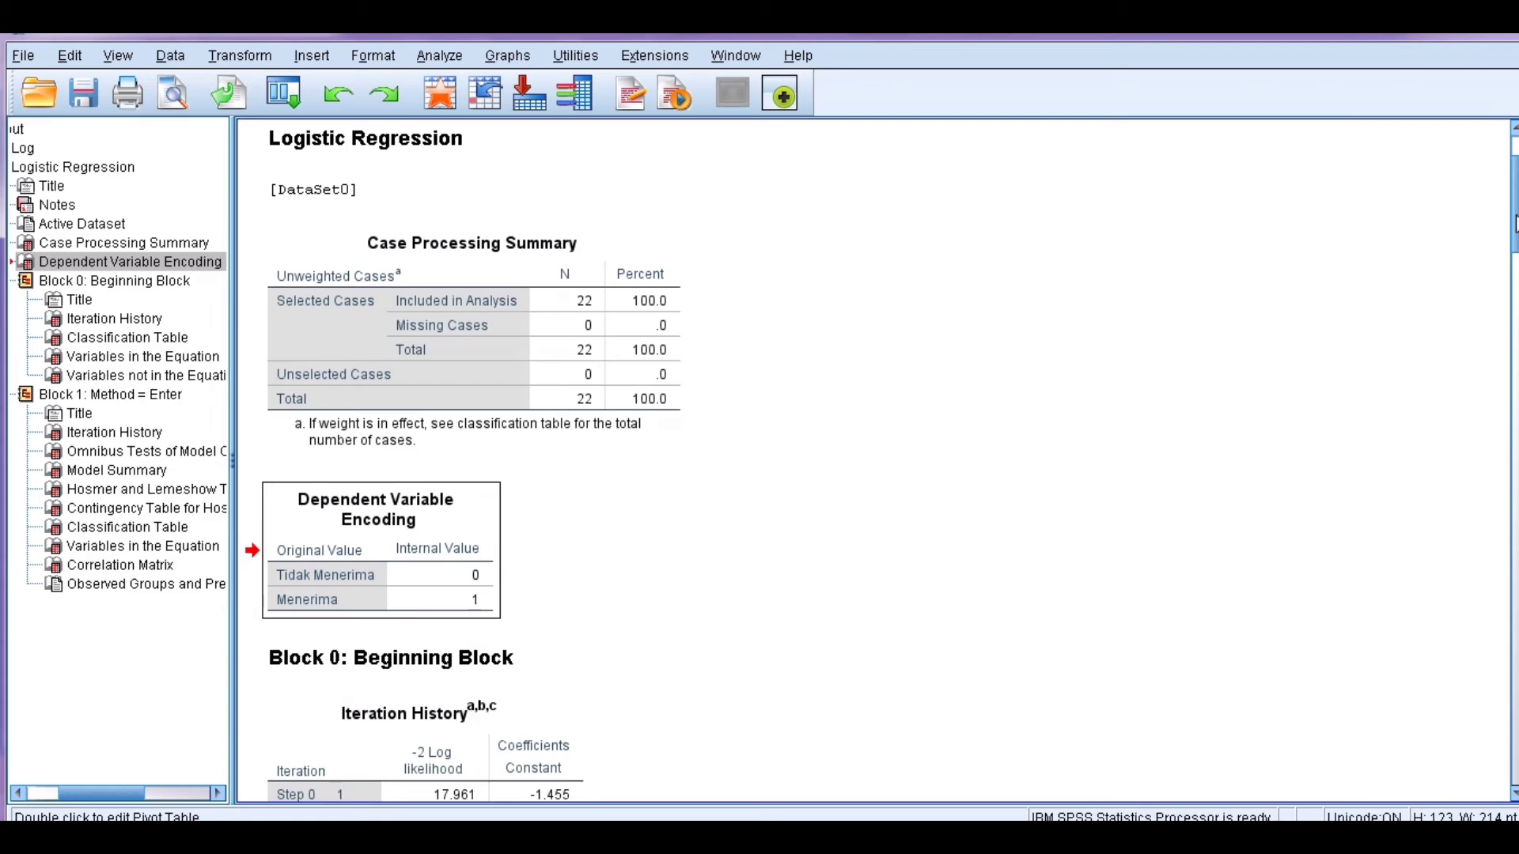
pyautogui.moveTo(1513, 226); pyautogui.dragTo(1514, 285)
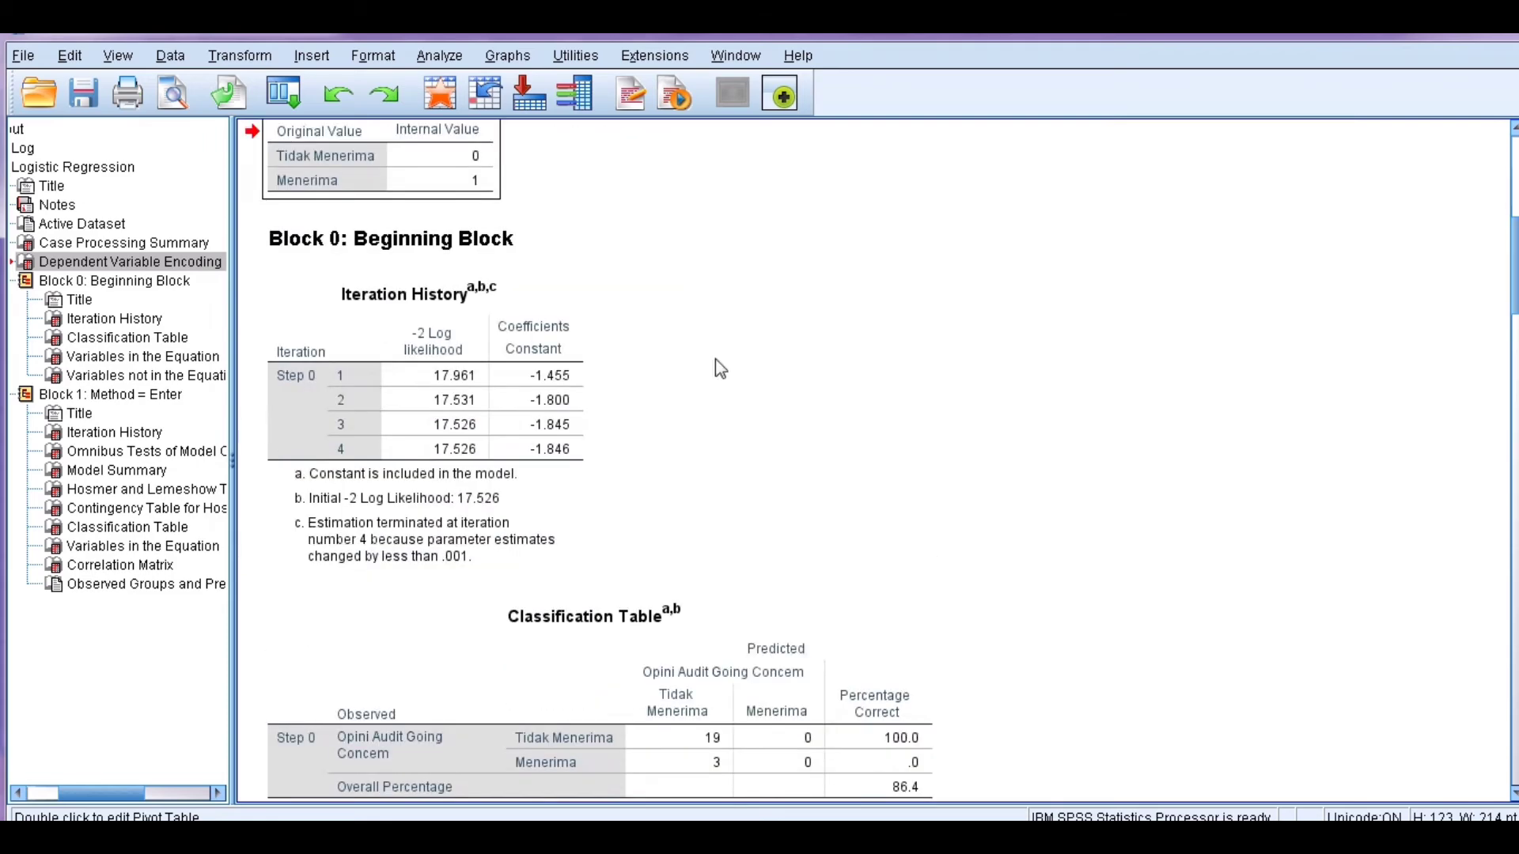
pyautogui.click(502, 392)
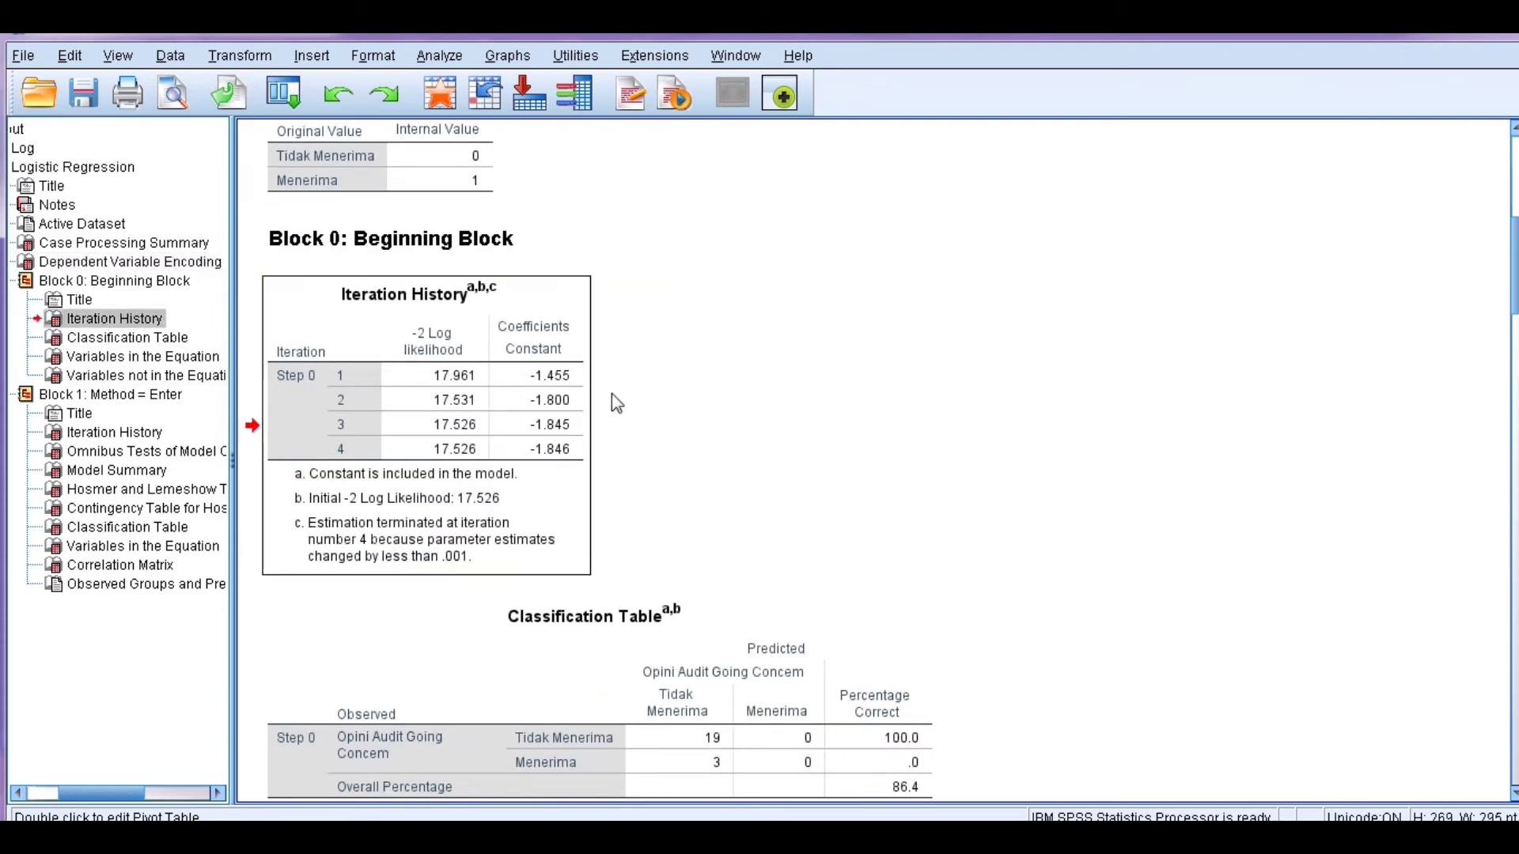
pyautogui.scroll(-3, 851, 608)
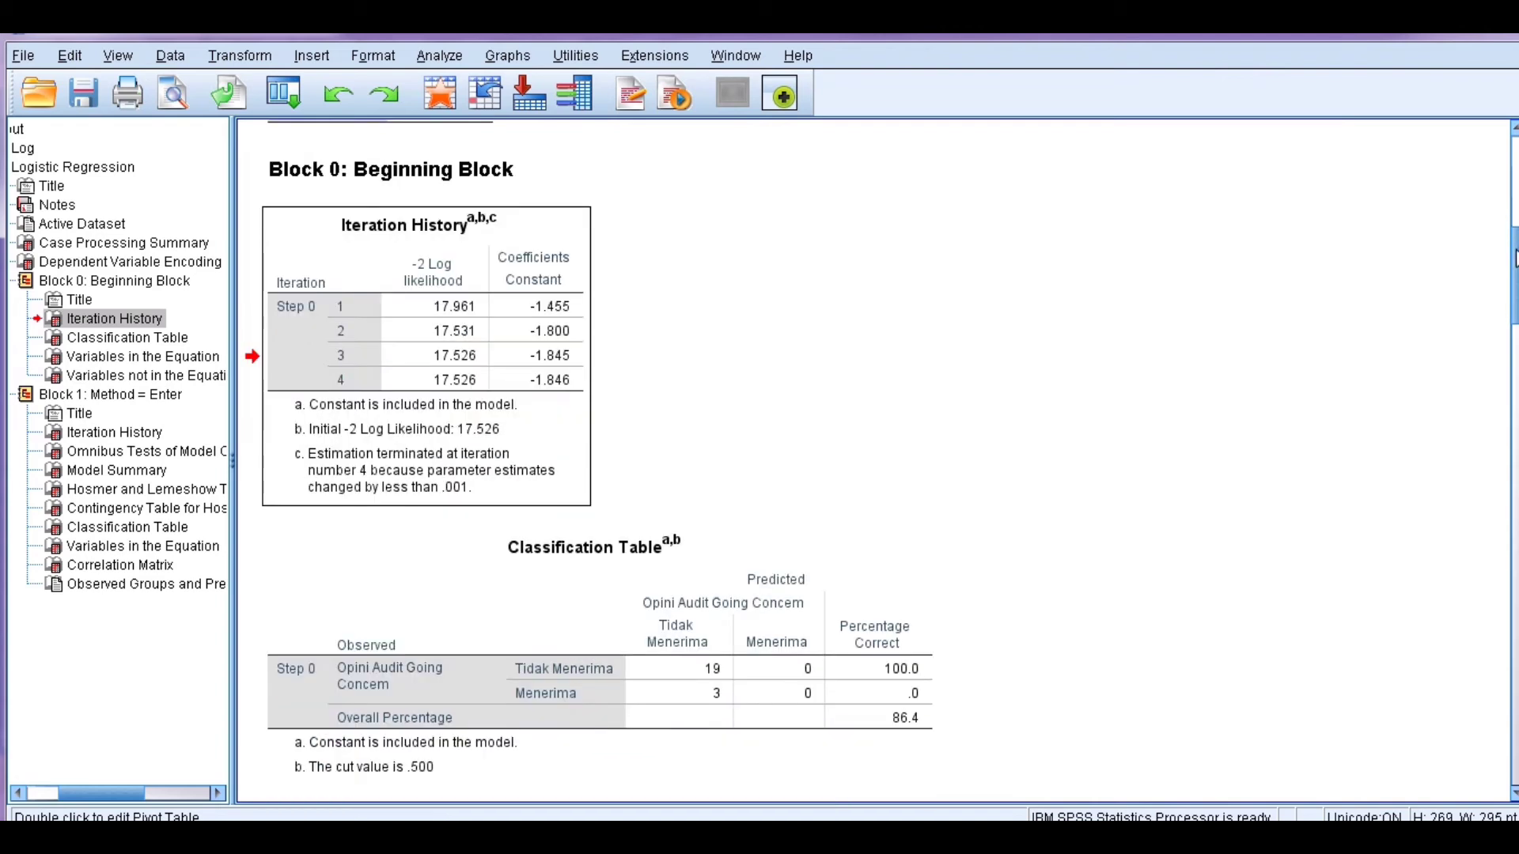
pyautogui.click(851, 607)
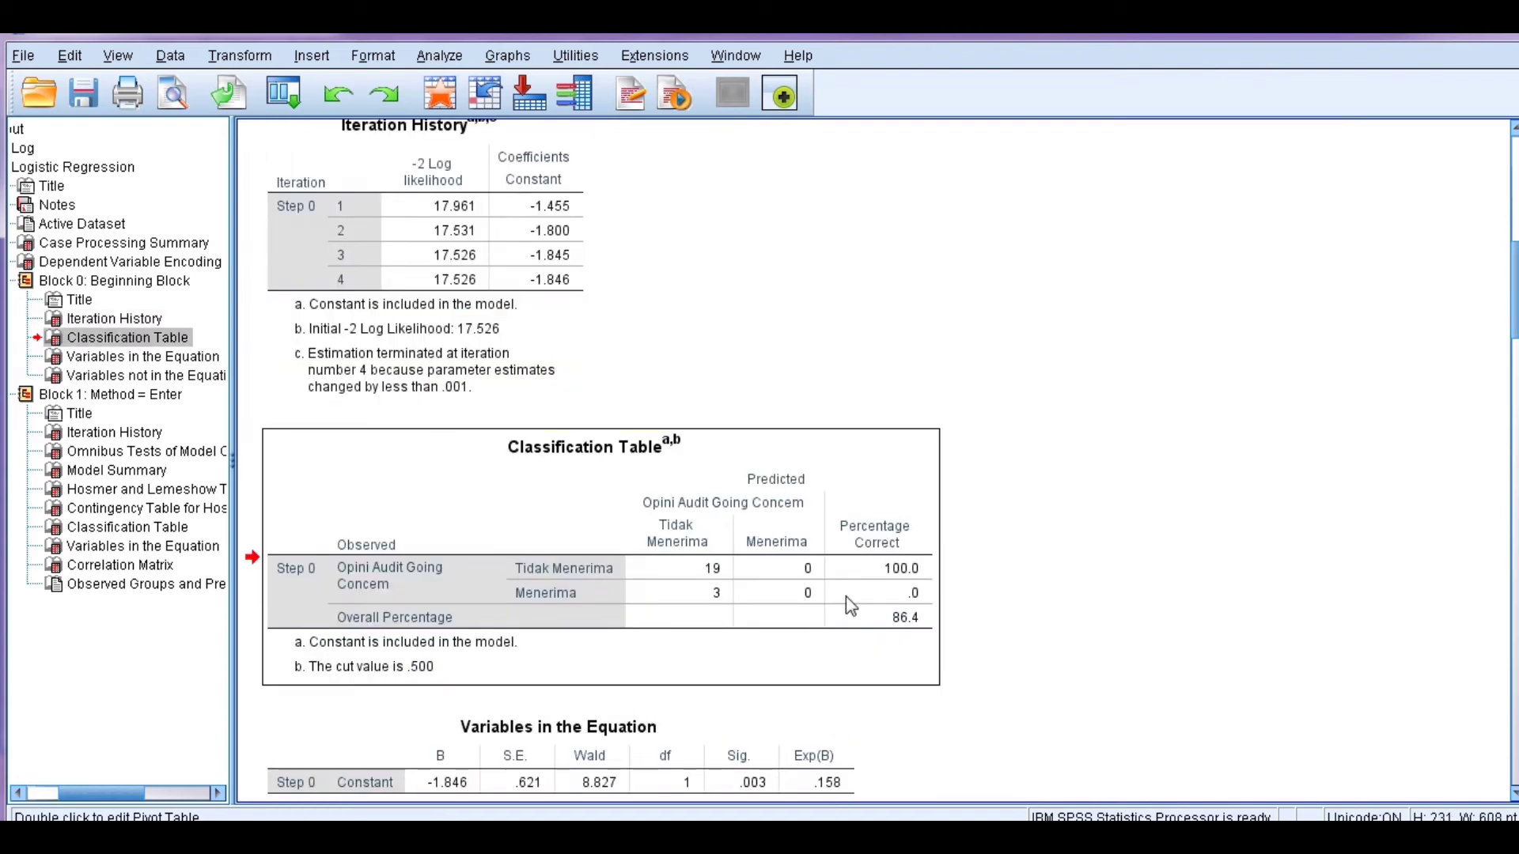
pyautogui.moveTo(1516, 296); pyautogui.dragTo(1517, 328)
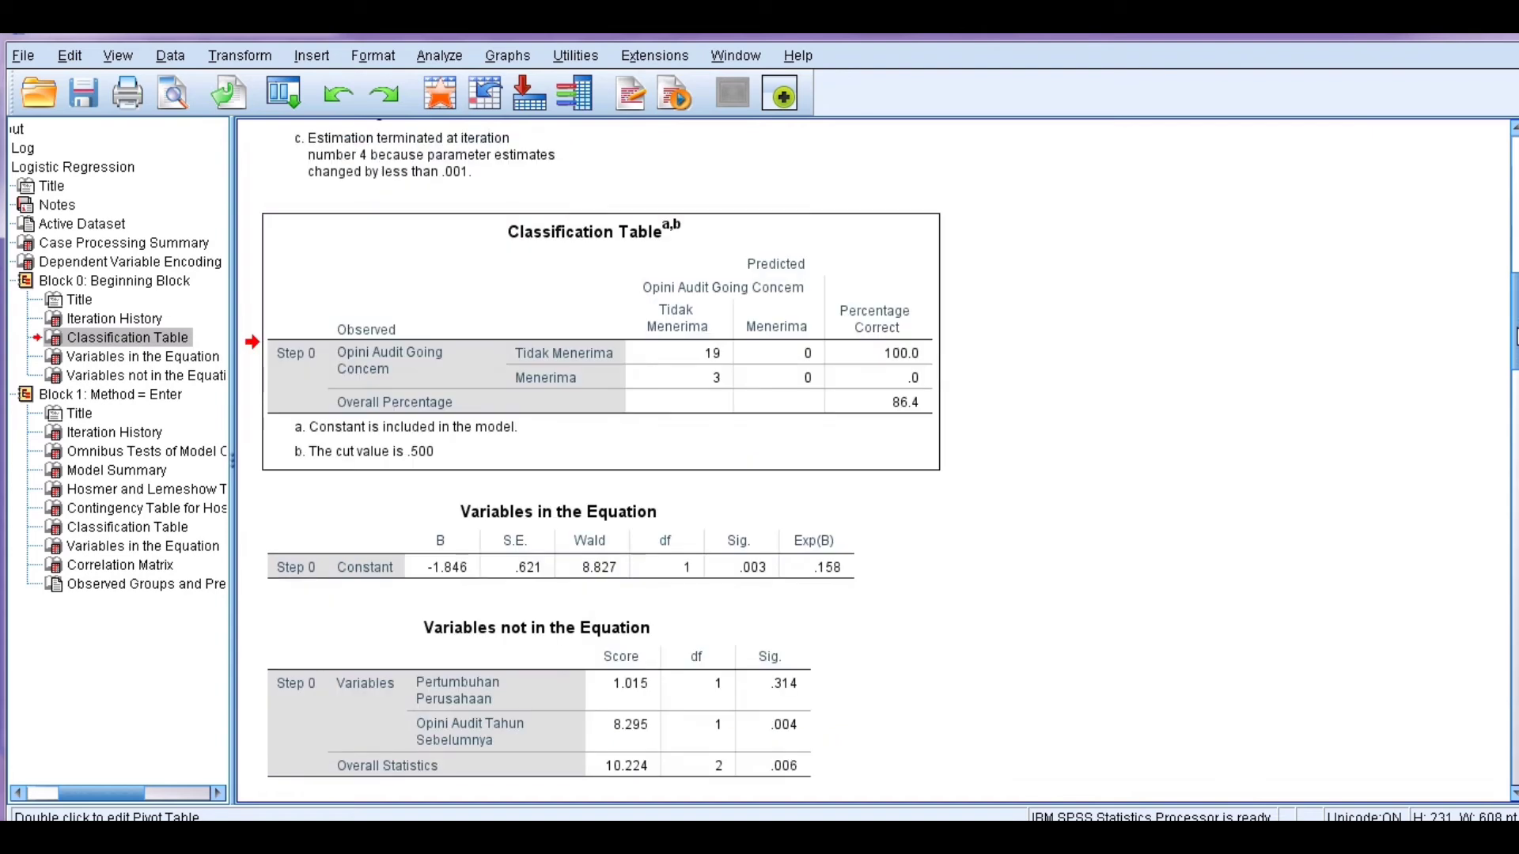
pyautogui.click(824, 594)
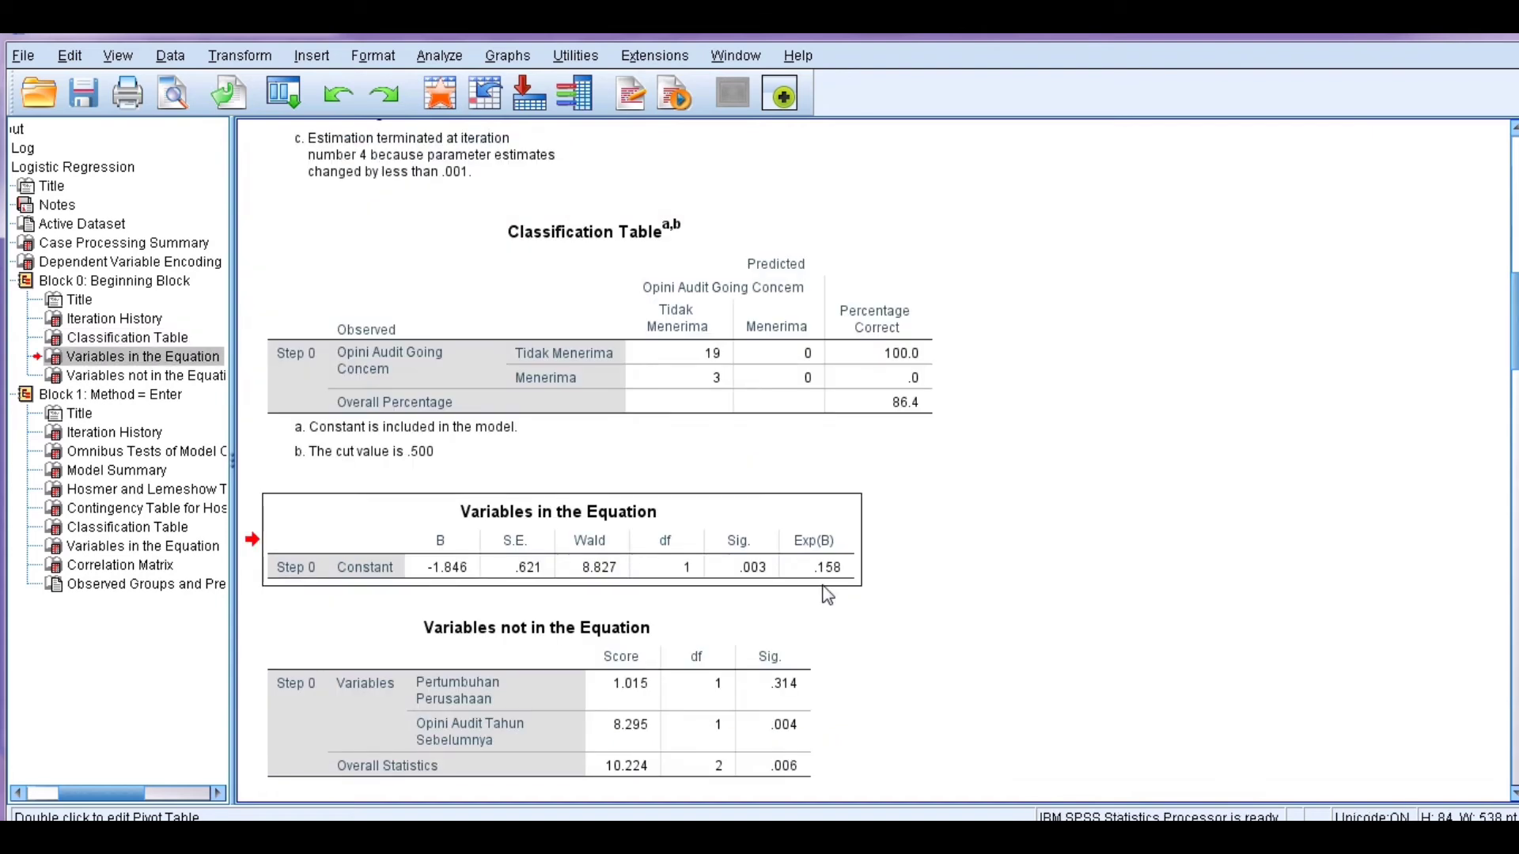
pyautogui.click(766, 679)
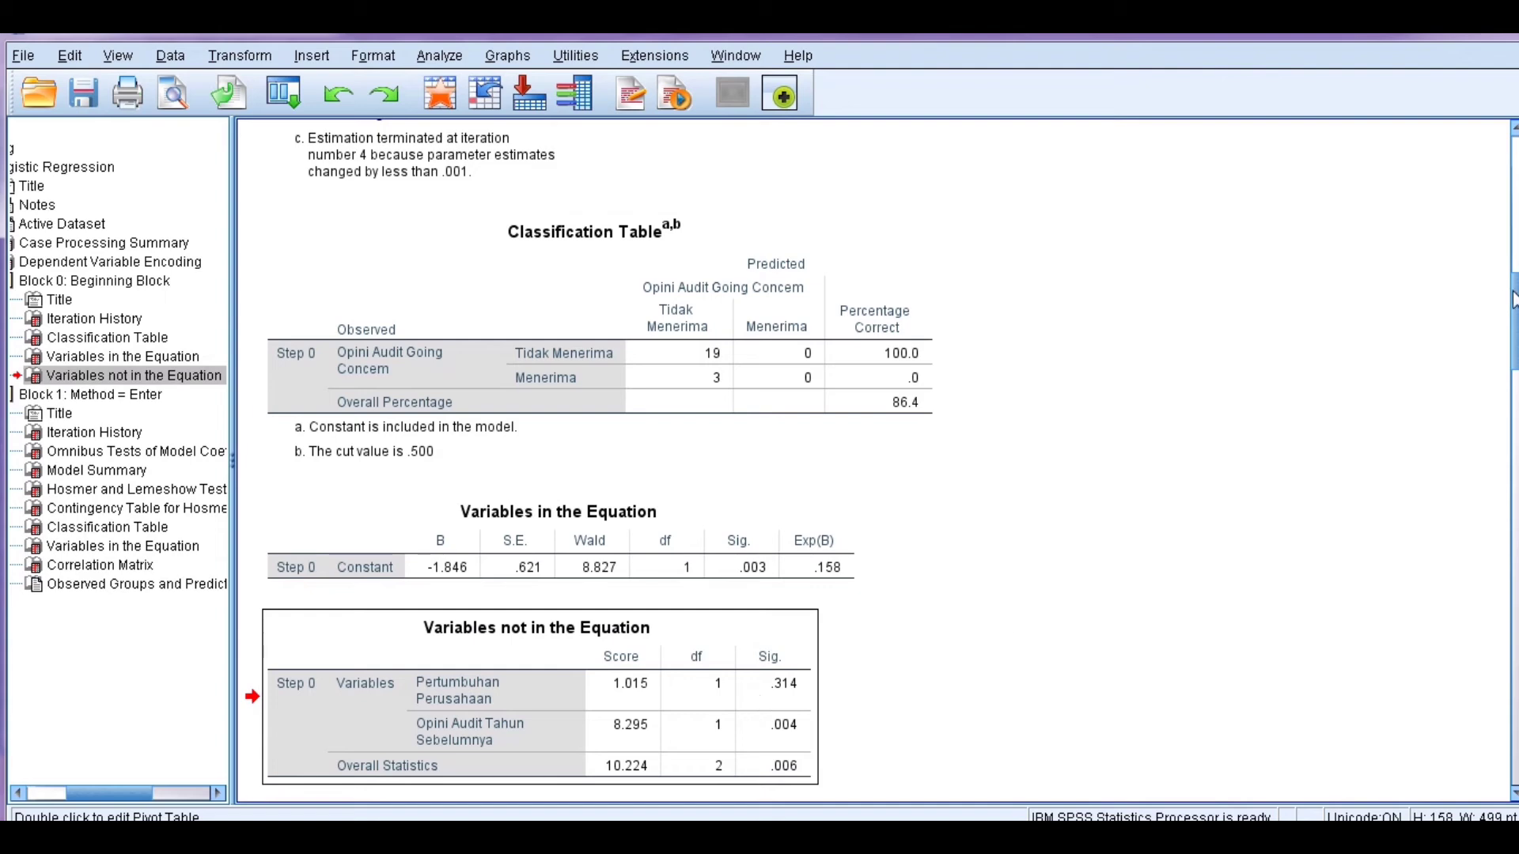
# - Examine the Block 1 iteration history, omnibus tests, model summary, Hosmer and Lemeshow test and its contingency table
pyautogui.moveTo(1513, 299); pyautogui.dragTo(1513, 390)
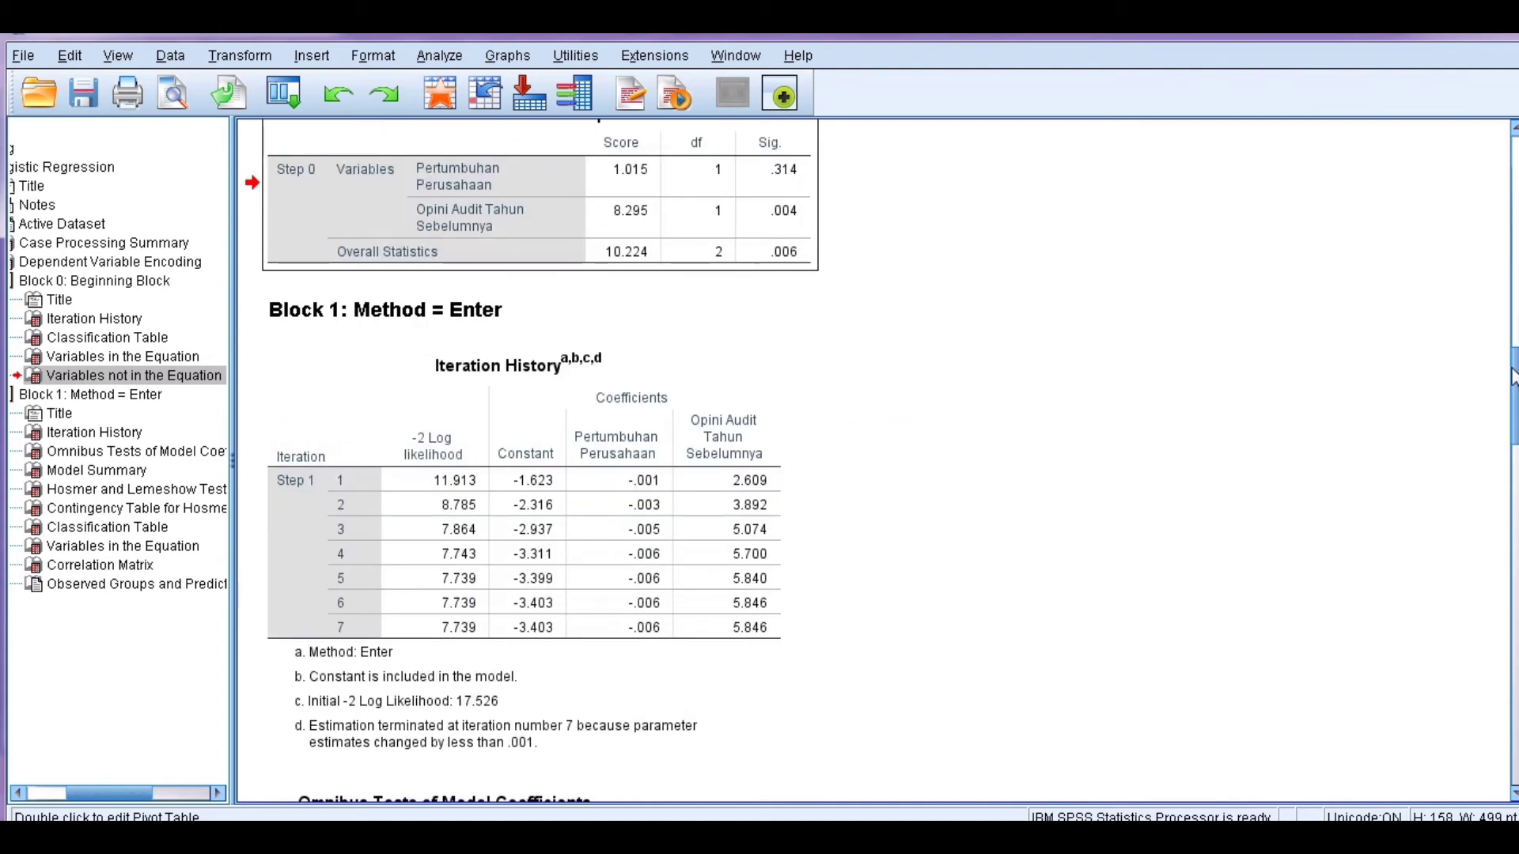
pyautogui.click(702, 559)
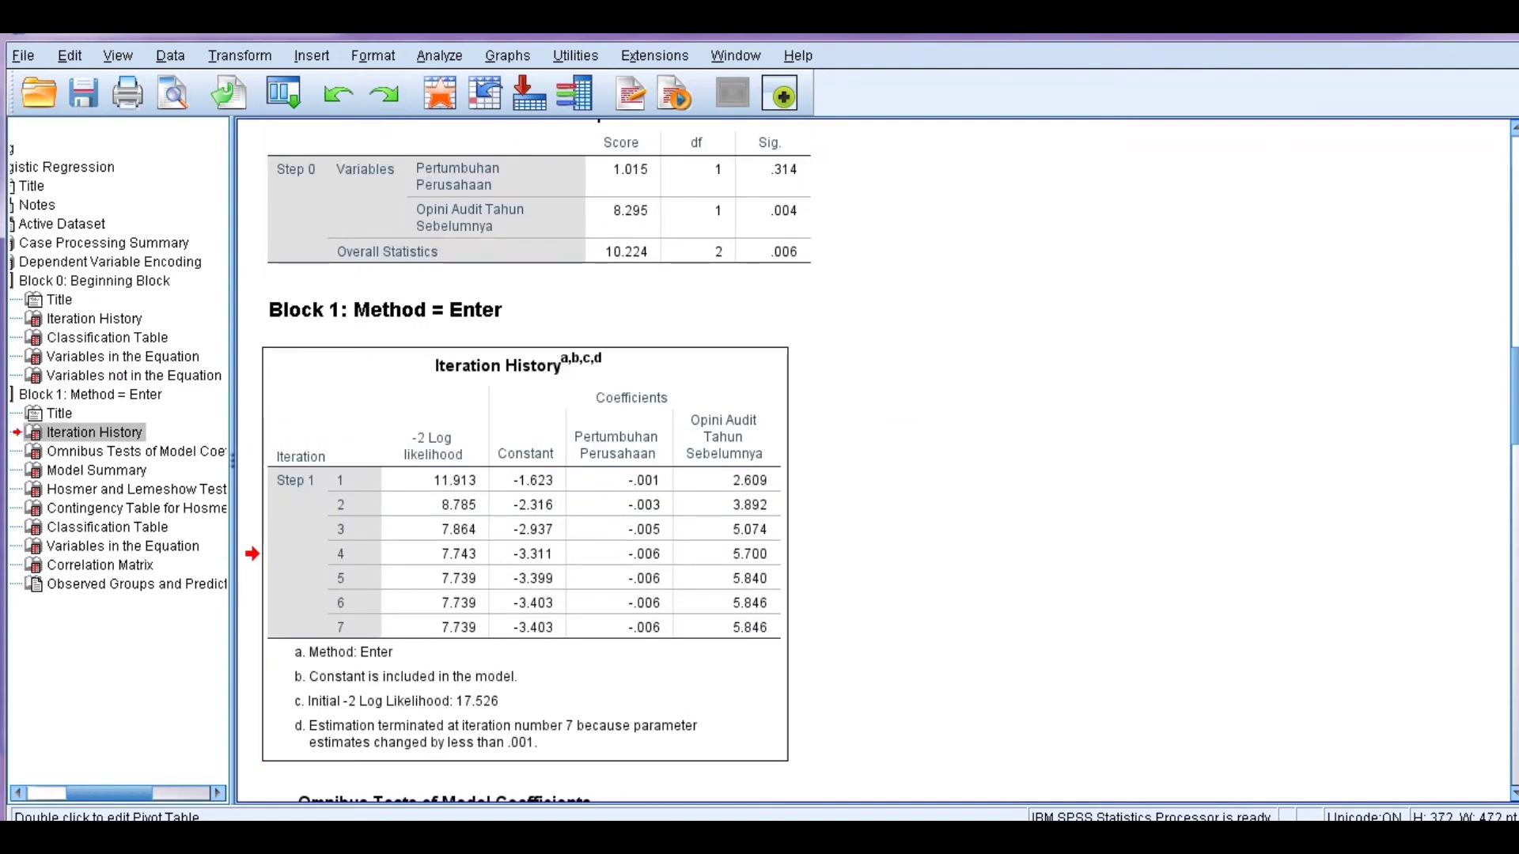
pyautogui.moveTo(1512, 382); pyautogui.dragTo(1513, 424)
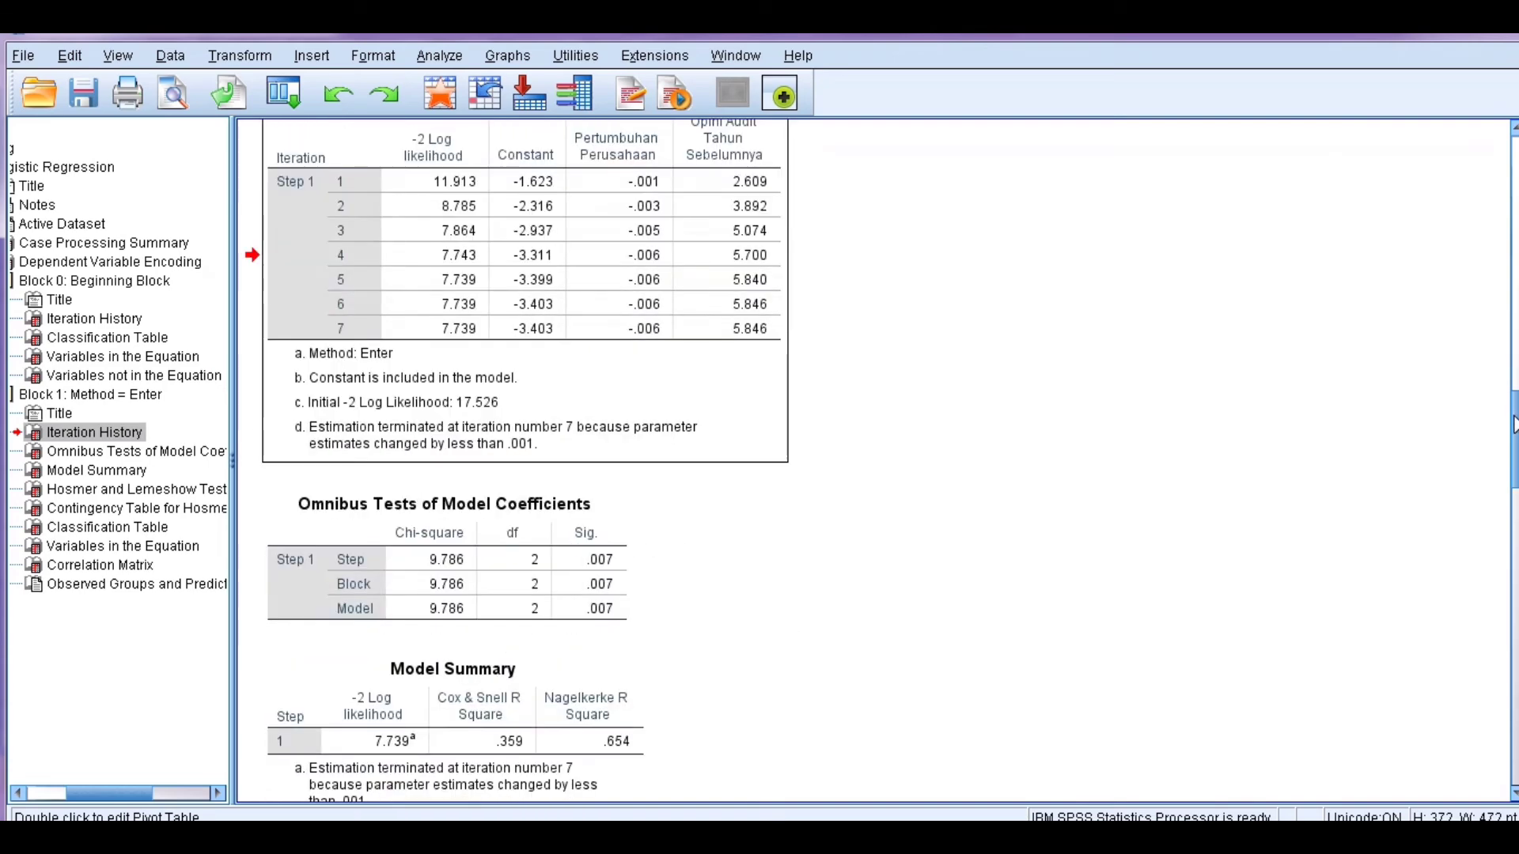
pyautogui.click(783, 518)
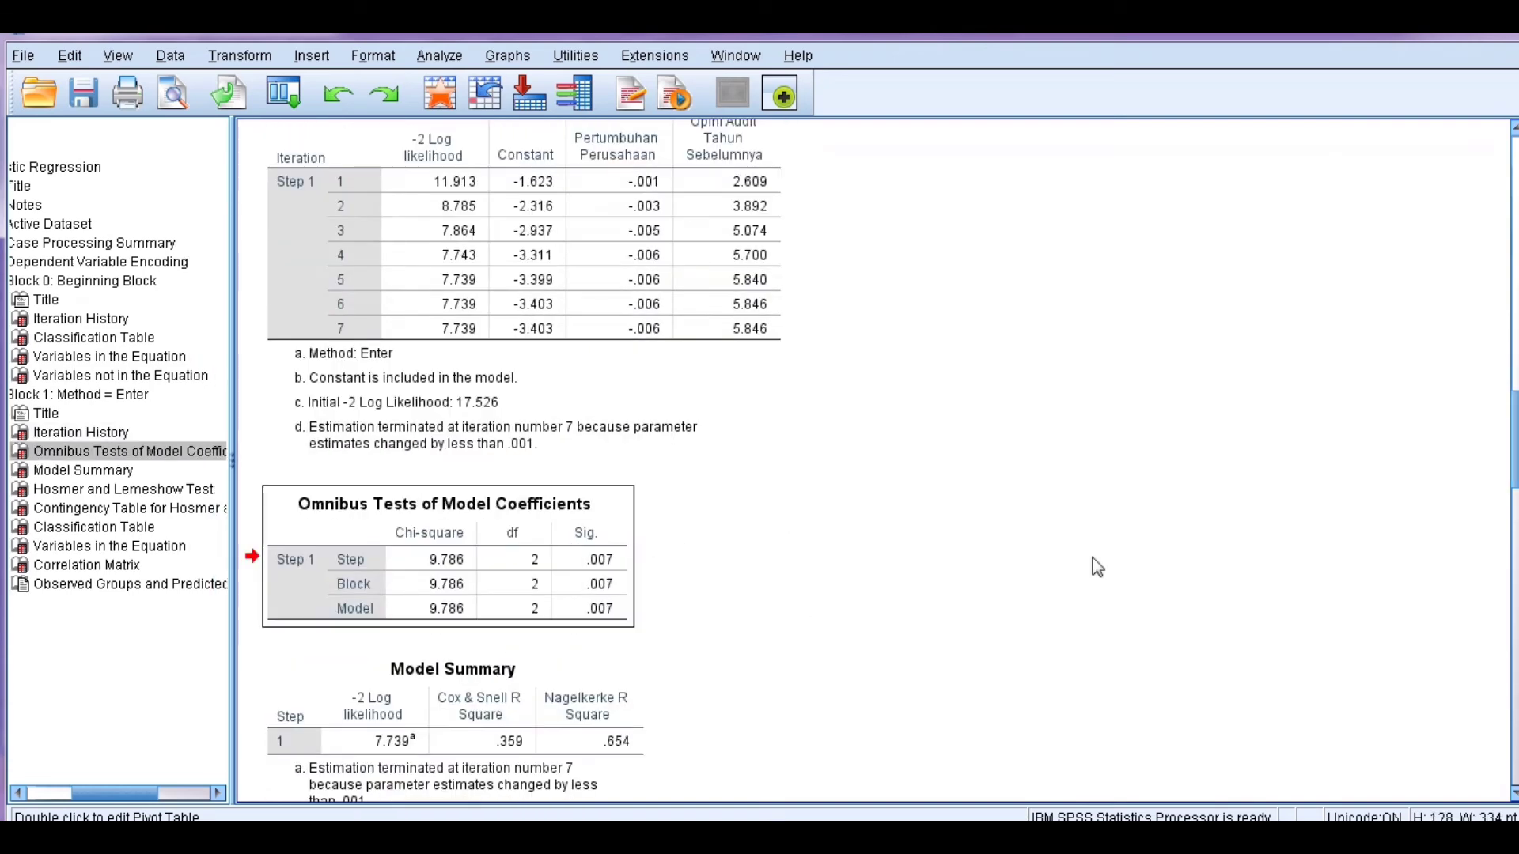
pyautogui.moveTo(1513, 460); pyautogui.dragTo(1513, 487)
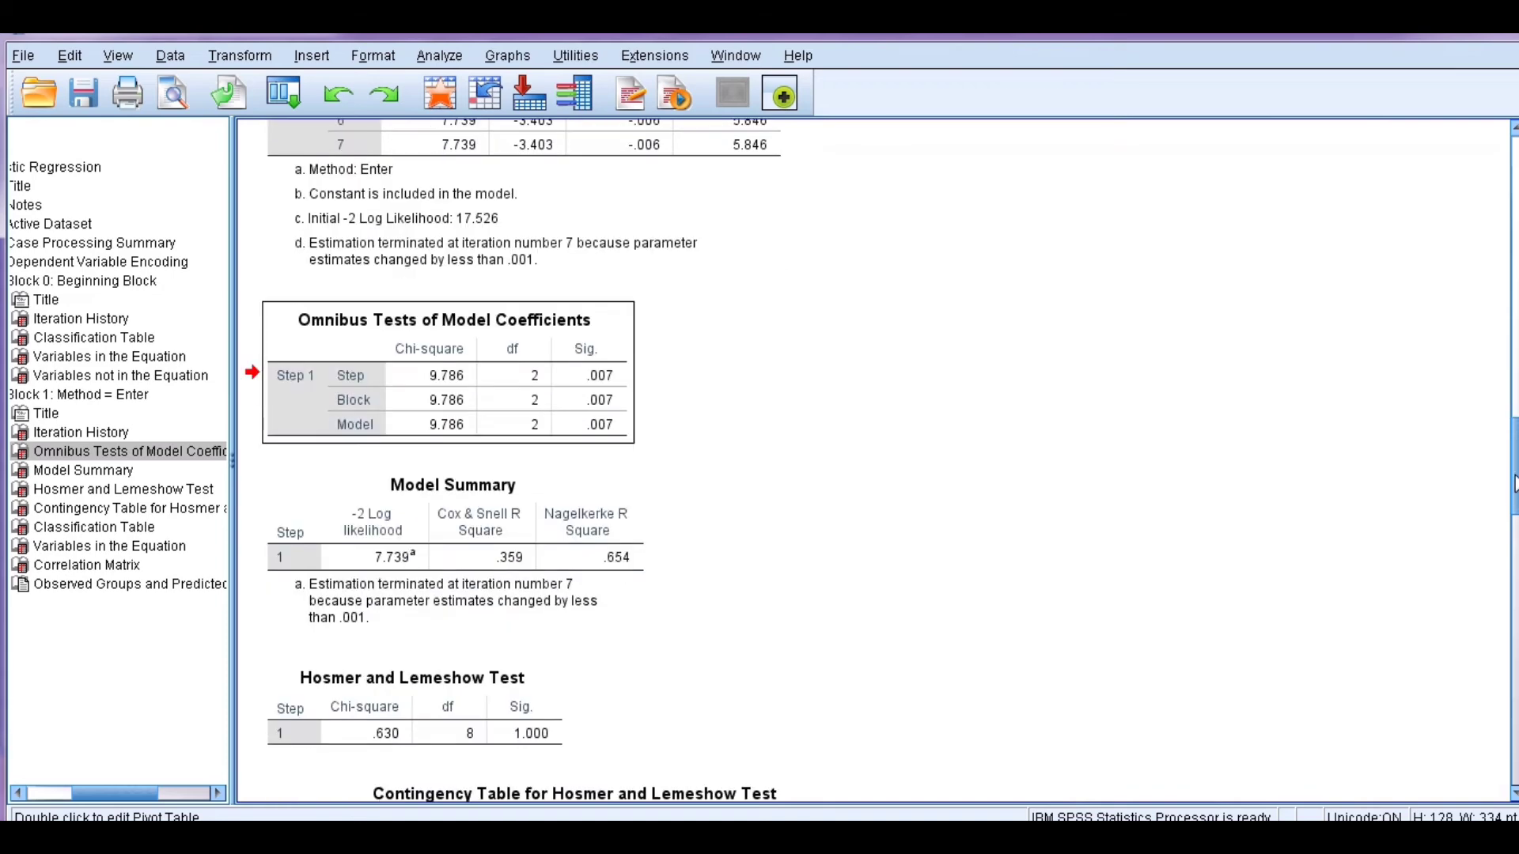
pyautogui.click(633, 585)
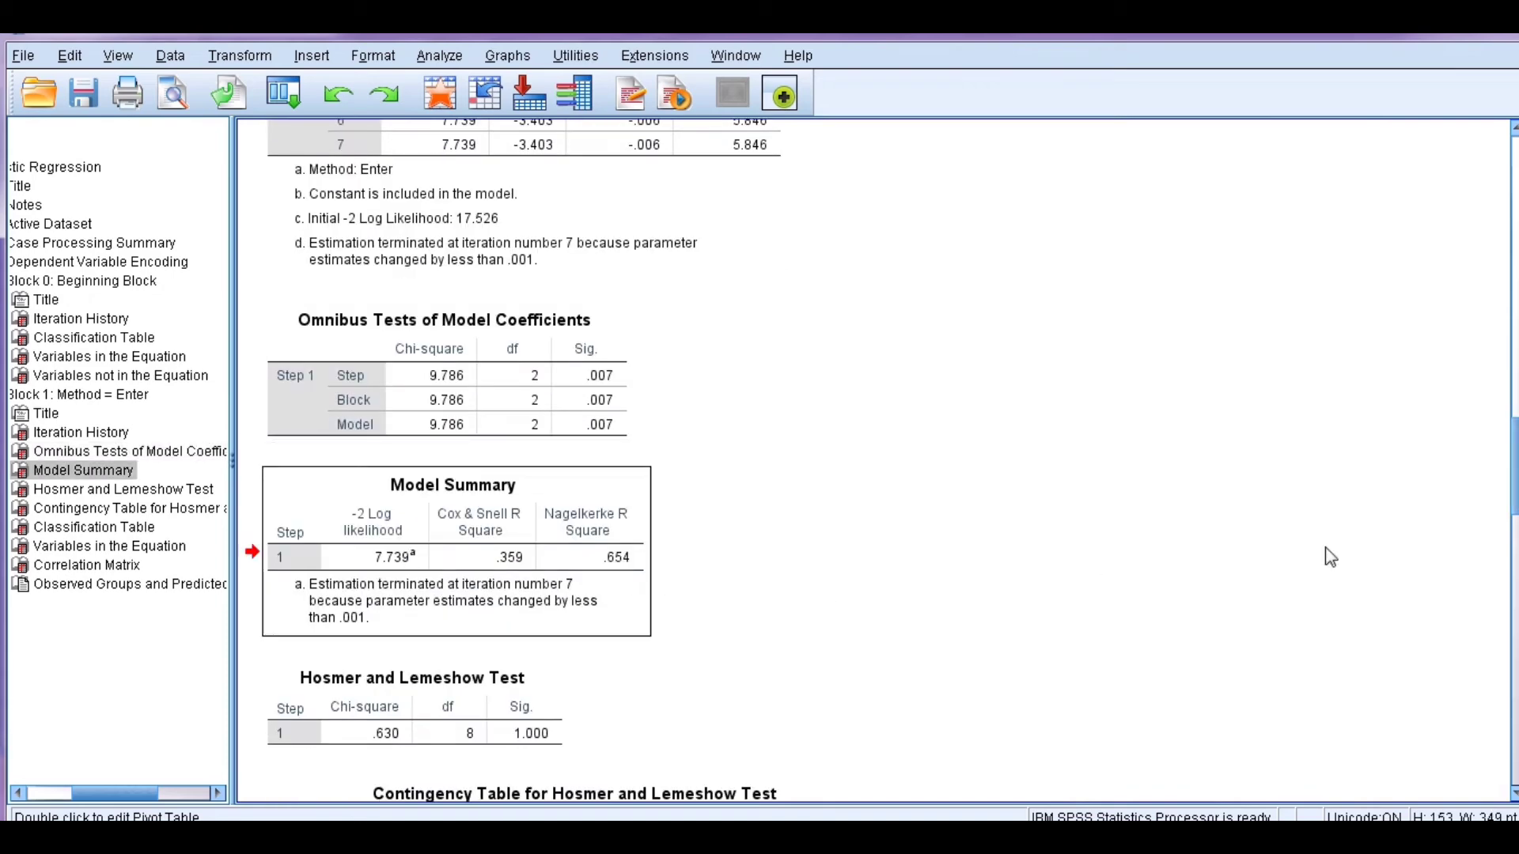
pyautogui.moveTo(1515, 481); pyautogui.dragTo(1514, 513)
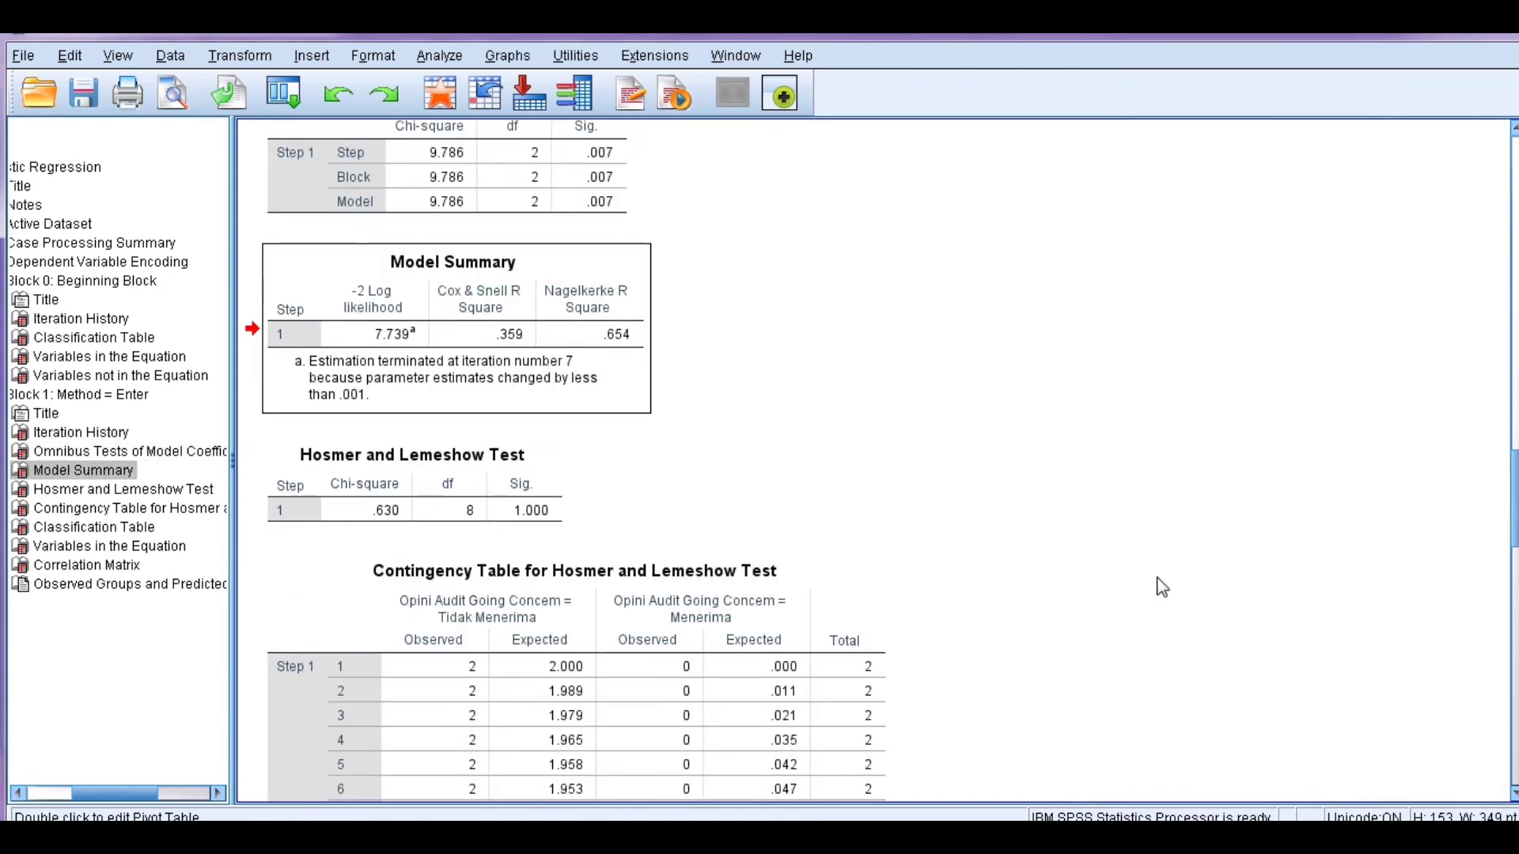
pyautogui.click(517, 532)
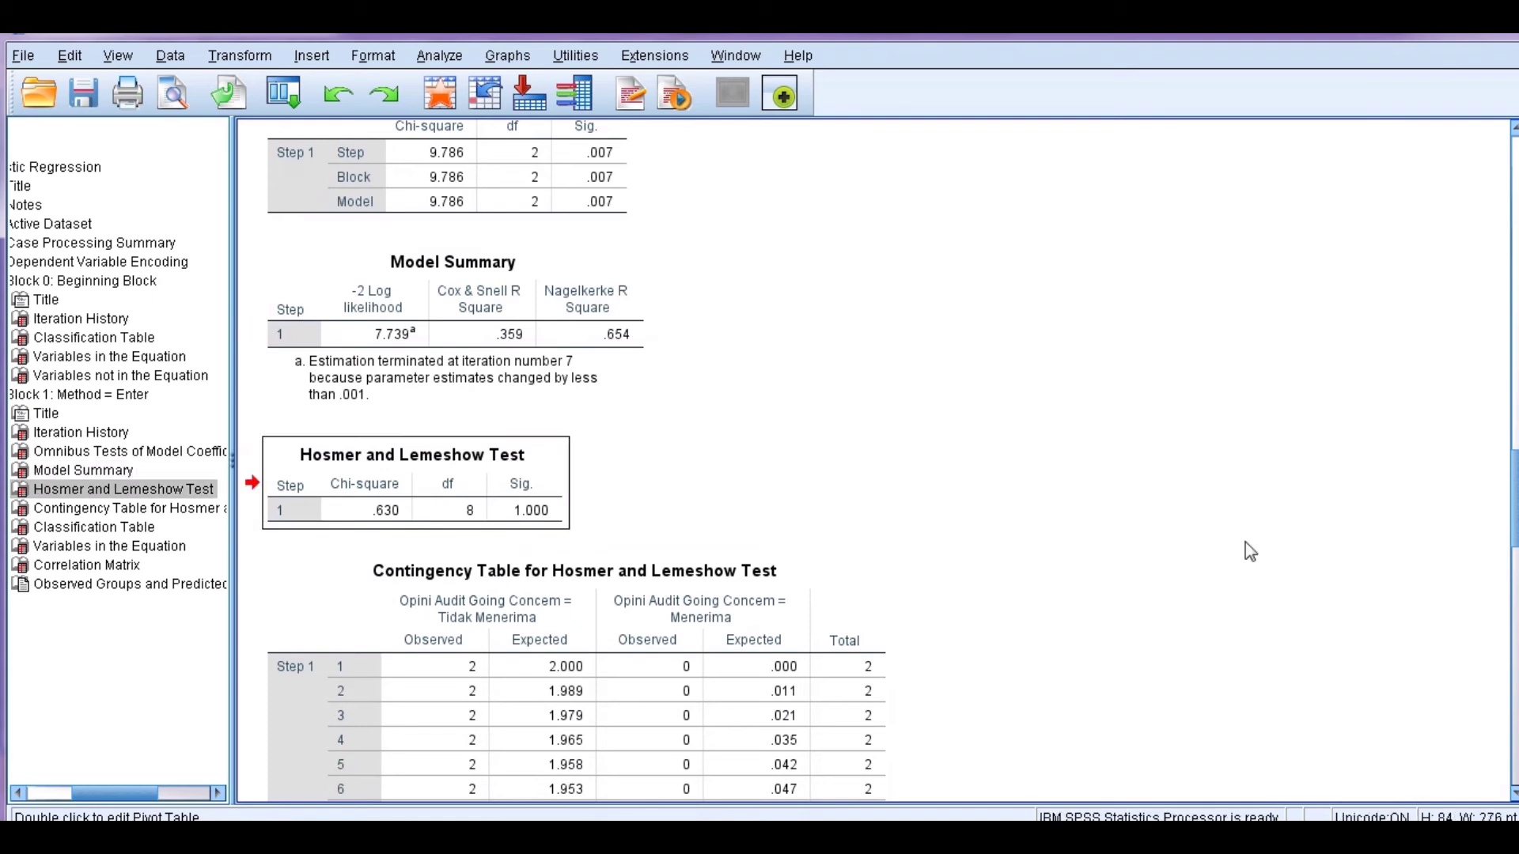
pyautogui.scroll(-3, 1173, 525)
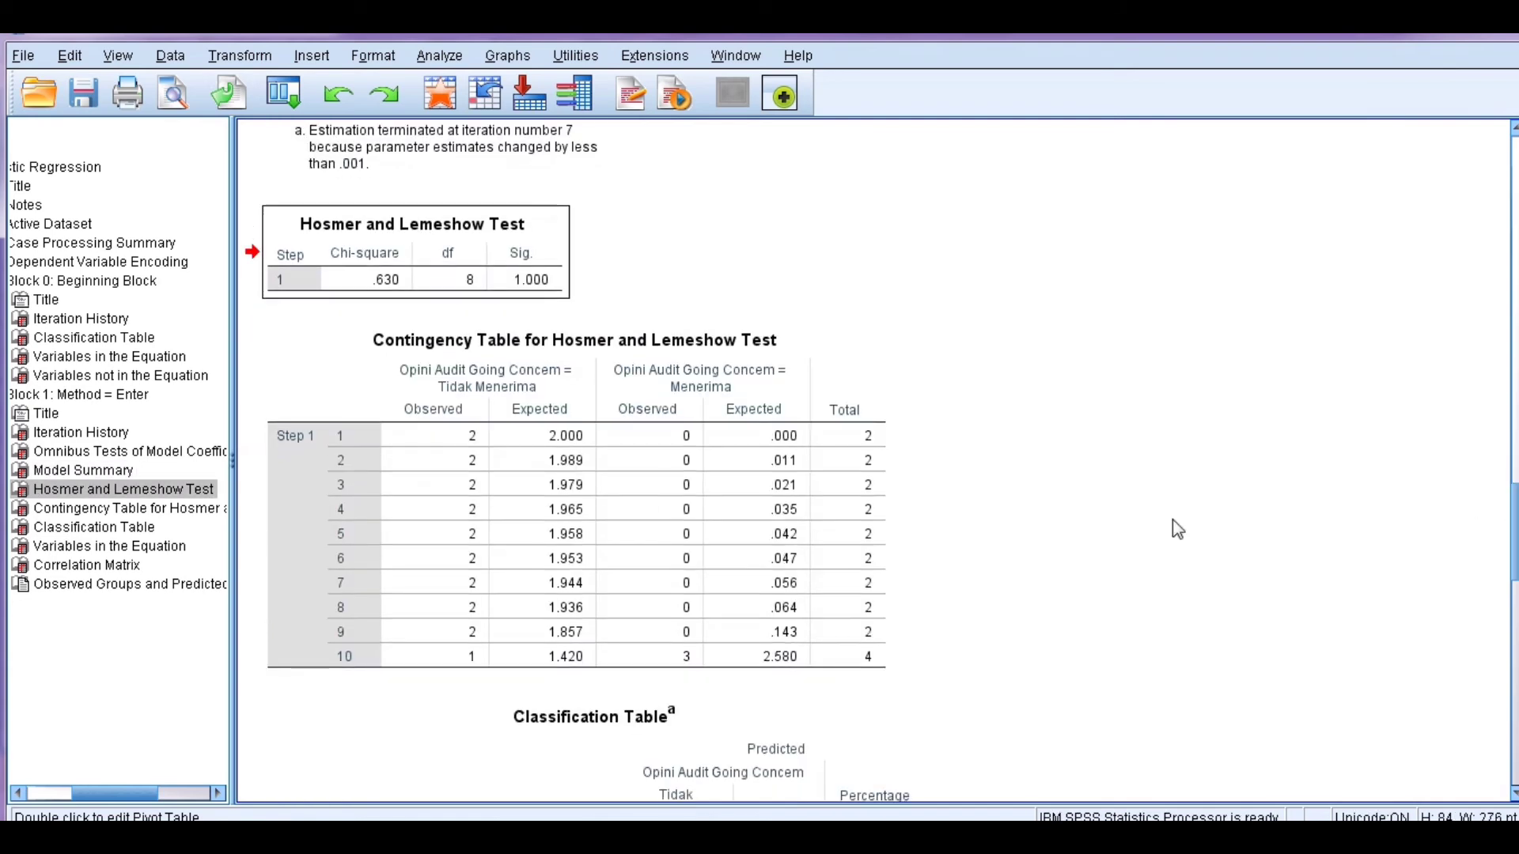
pyautogui.click(886, 535)
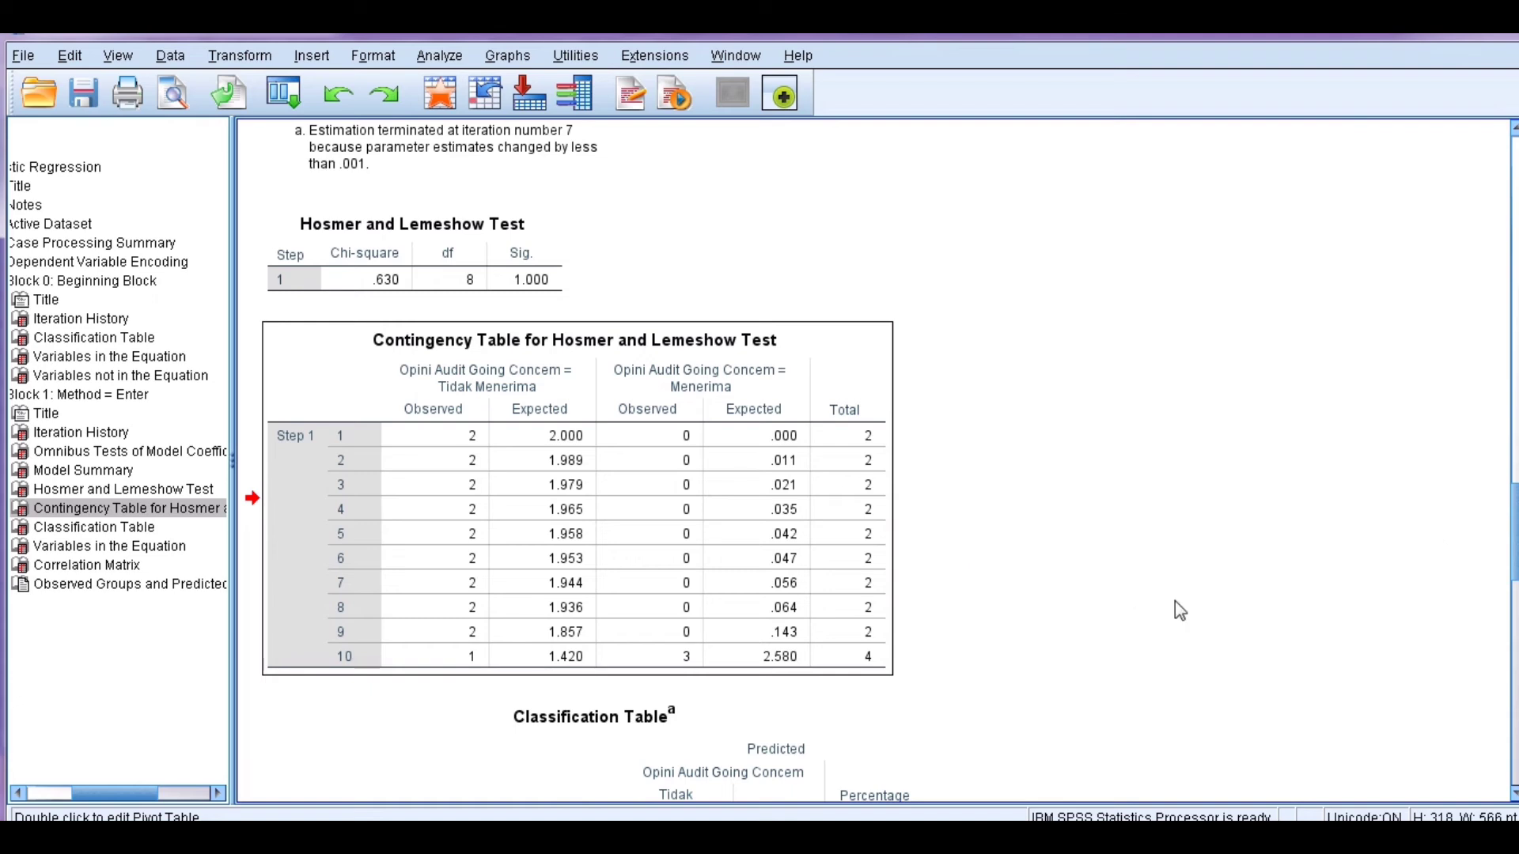
# - Examine the Block 1 classification table, the variables in the equation and the correlation matrix in the regression output
pyautogui.moveTo(1516, 523); pyautogui.dragTo(1517, 525)
pyautogui.scroll(-3, 1145, 640)
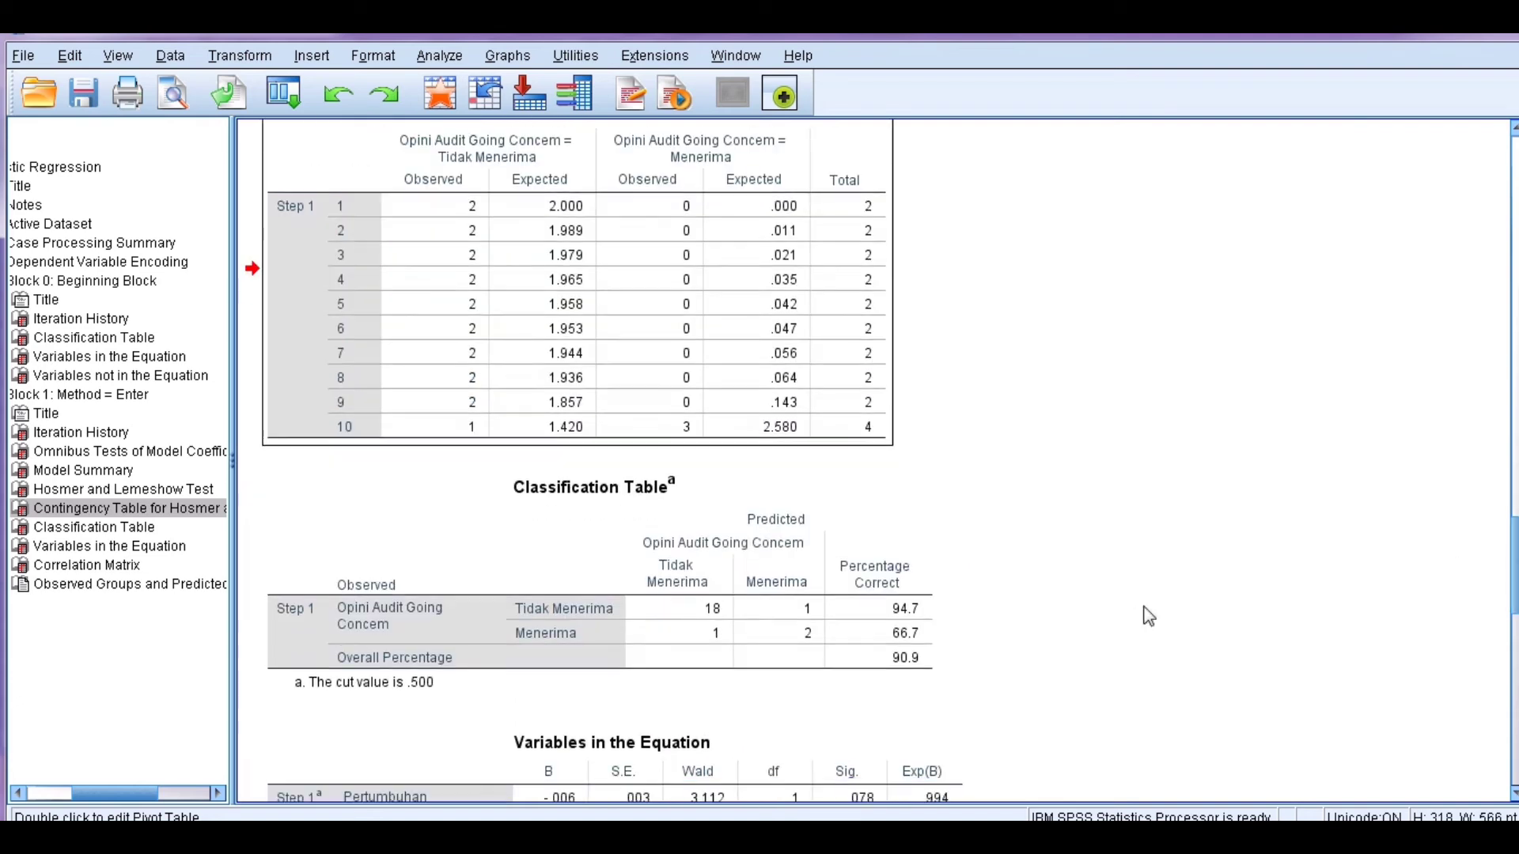
pyautogui.click(910, 626)
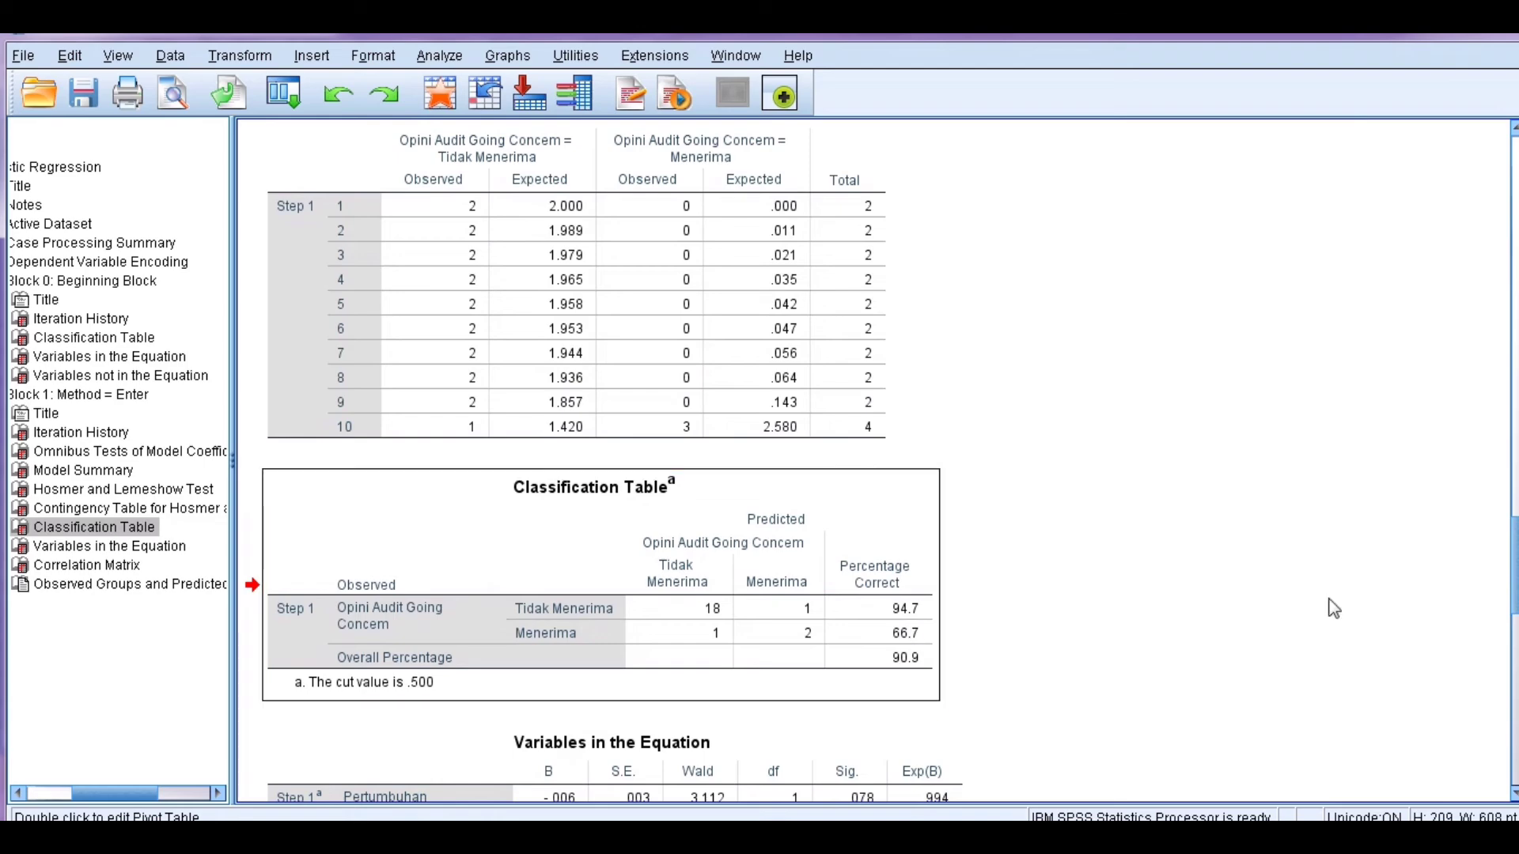
pyautogui.moveTo(1517, 540); pyautogui.dragTo(1517, 586)
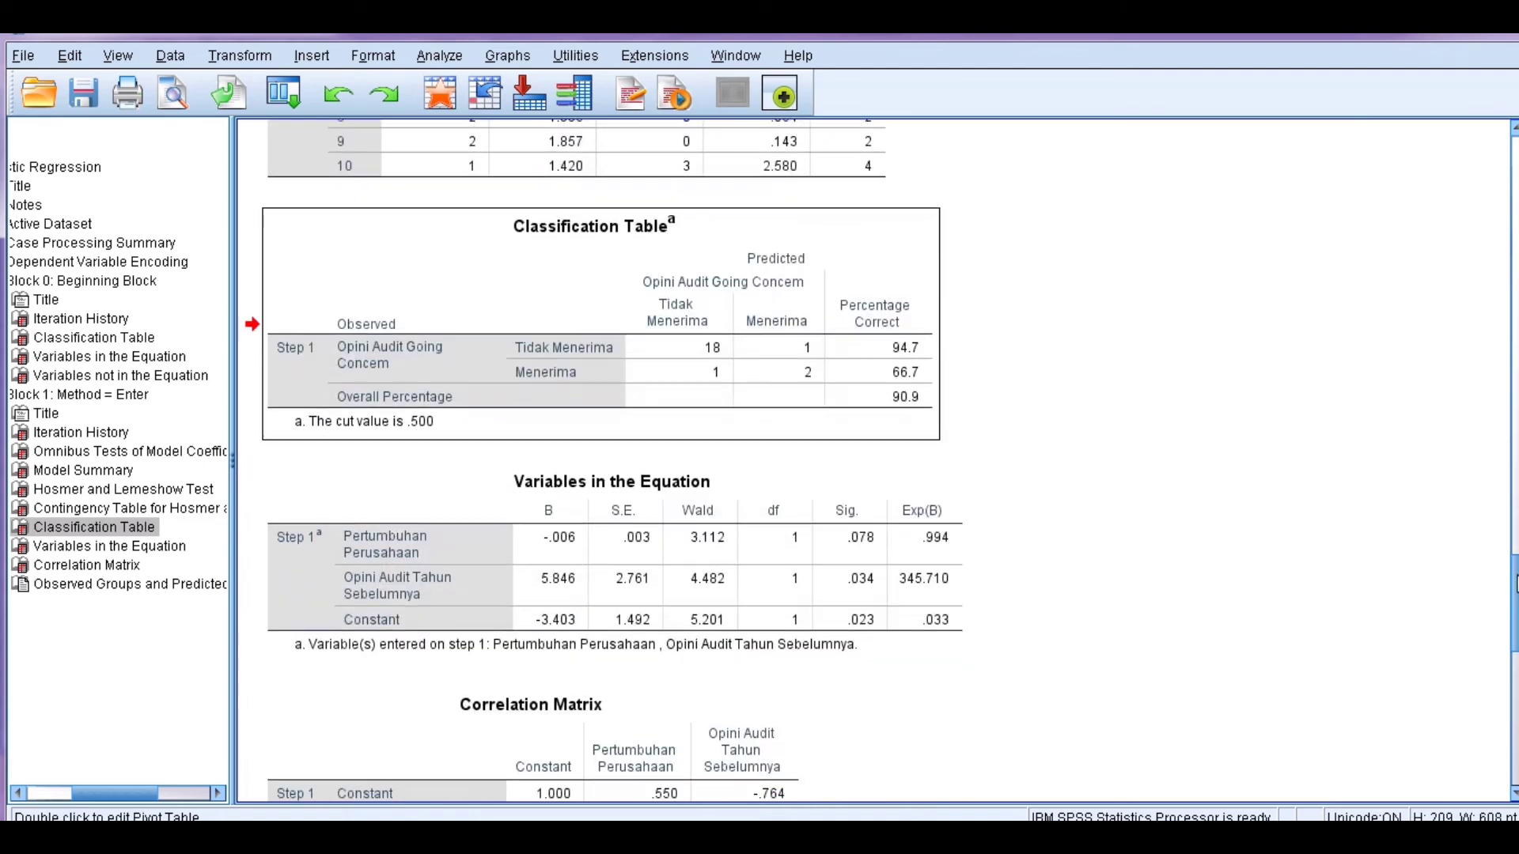
pyautogui.click(908, 573)
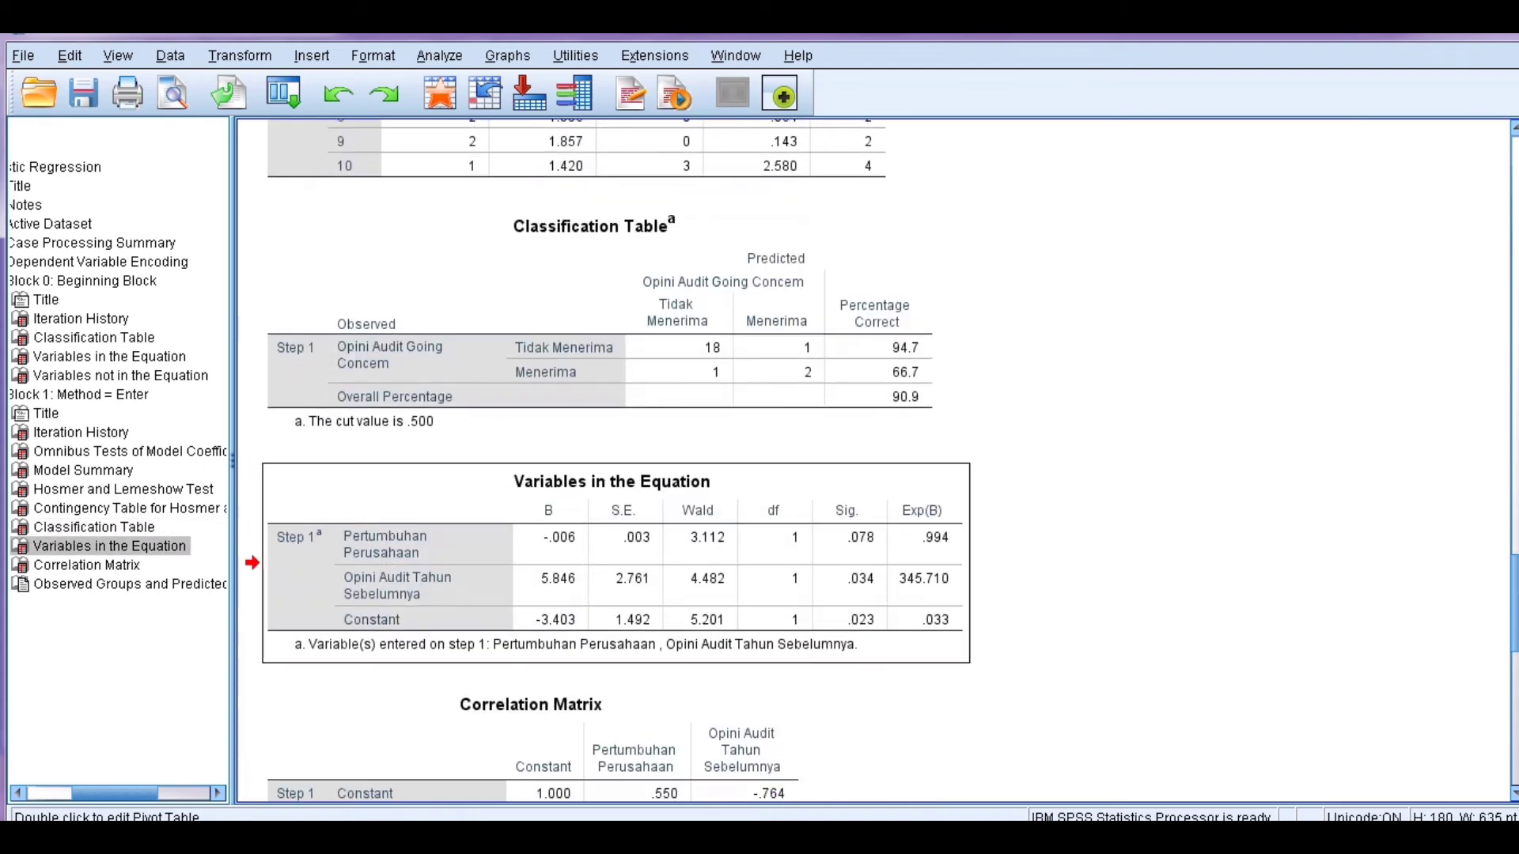
pyautogui.scroll(-4, 1155, 570)
pyautogui.click(762, 577)
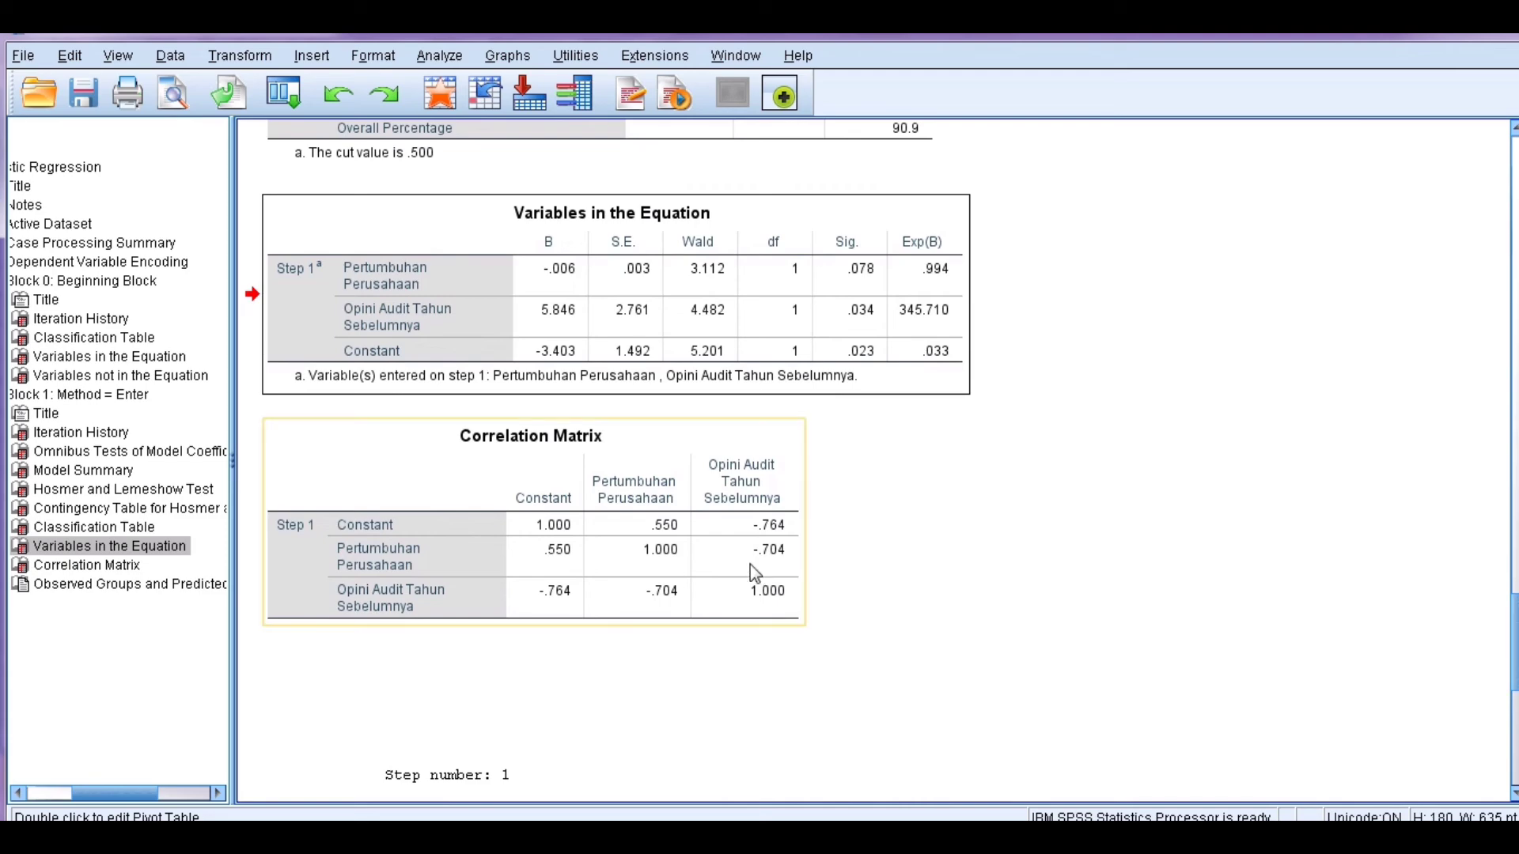
pyautogui.click(750, 564)
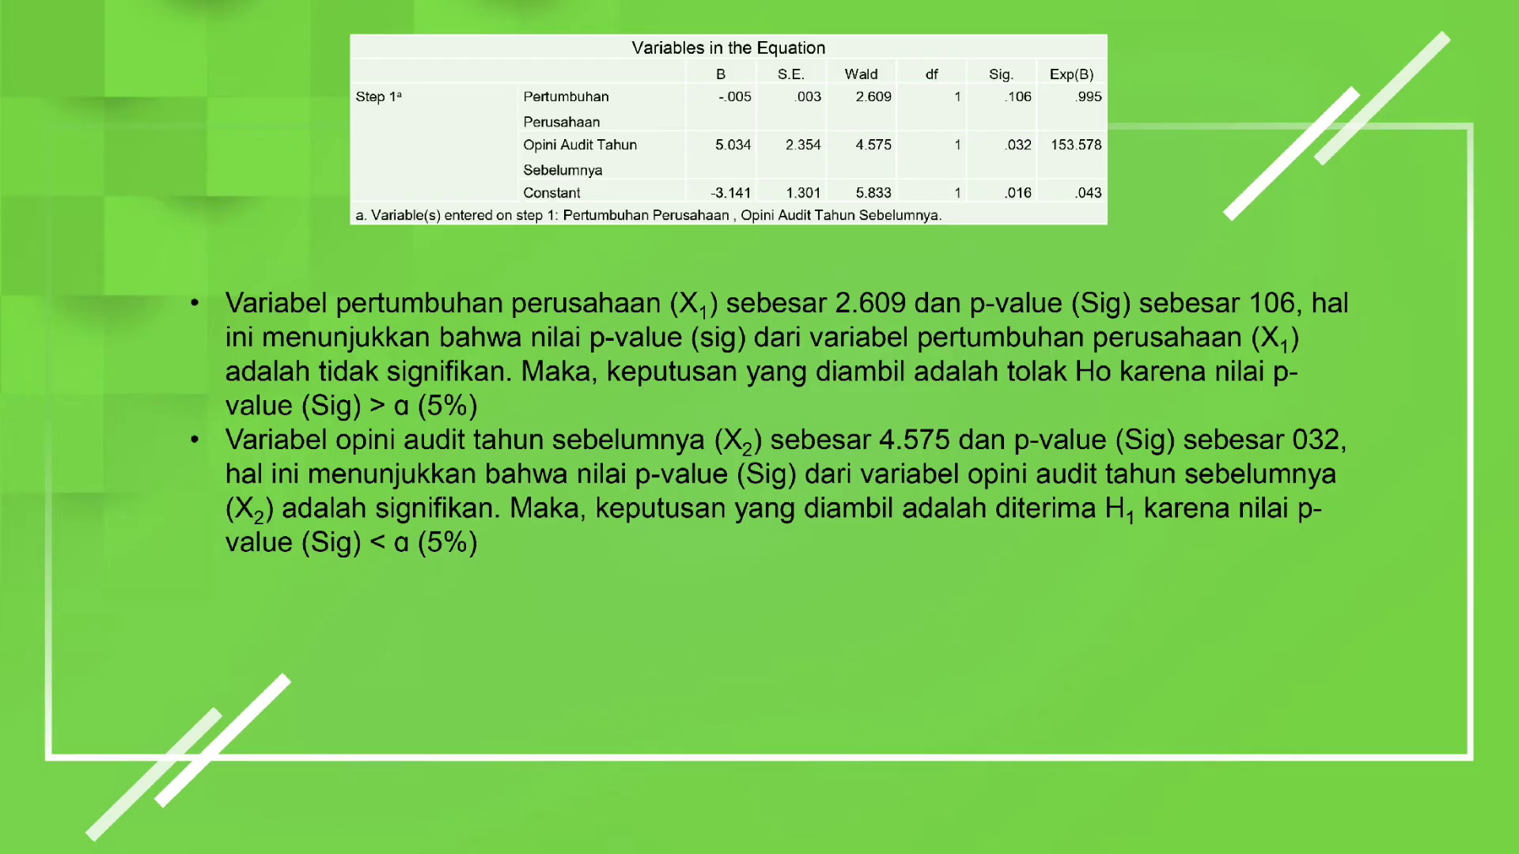